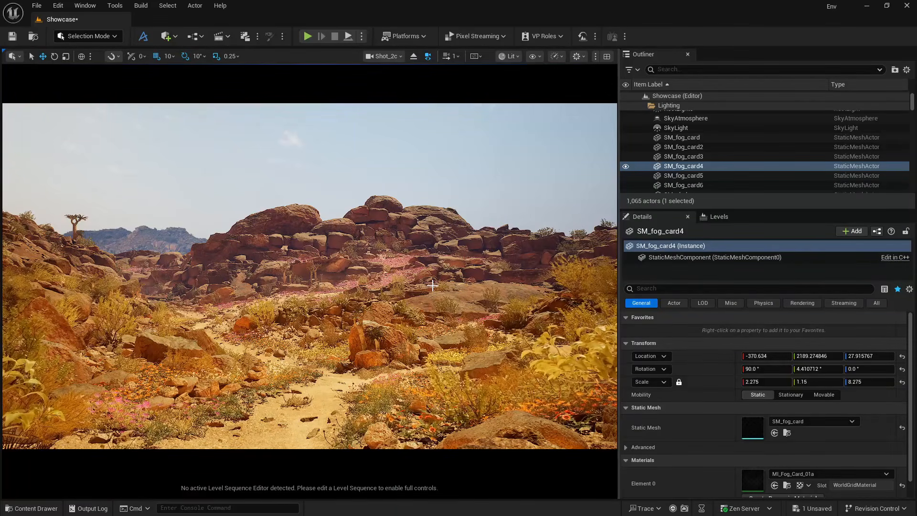
# Step: Hide the whole Lighting folder in the level and switch the viewport to the Unlit view mode
pyautogui.scroll(5, 688, 141)
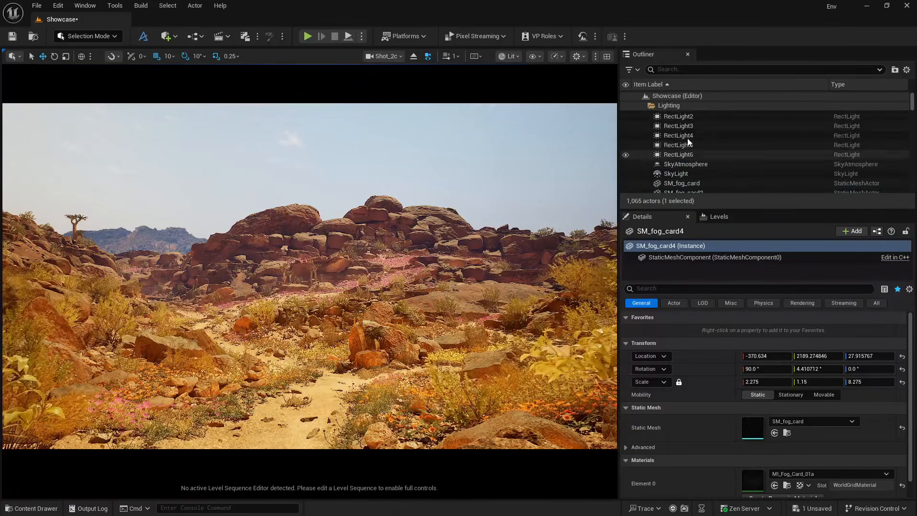
pyautogui.click(644, 114)
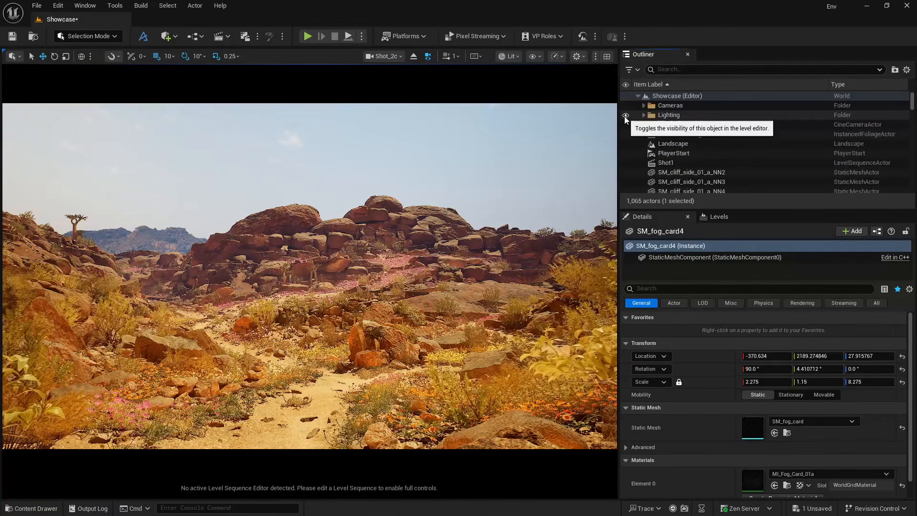
pyautogui.click(625, 116)
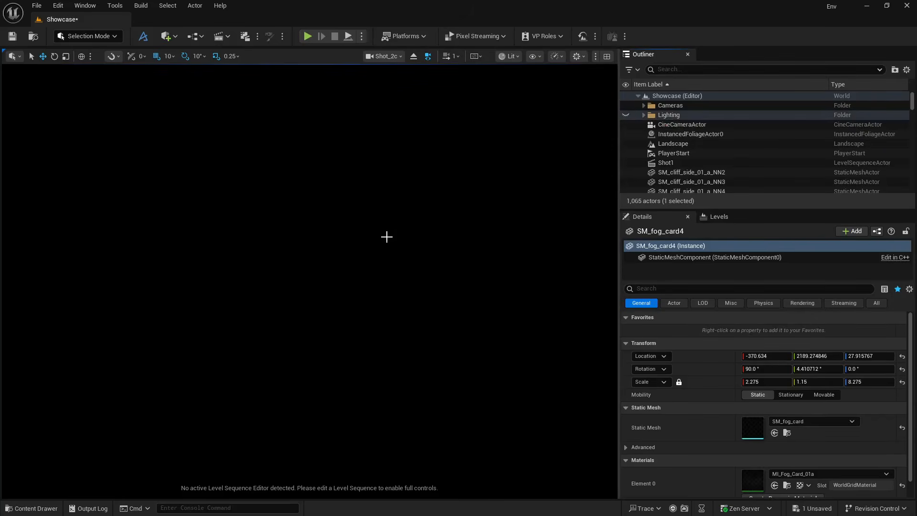
pyautogui.click(506, 58)
pyautogui.click(517, 100)
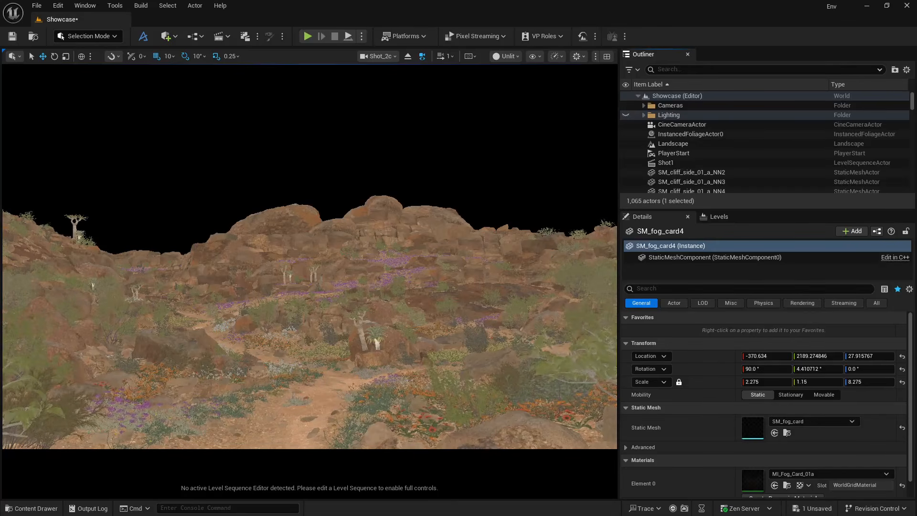
# Step: Switch to the web browser and view both sample renders of HDRI Sky 225 on the HDRI-Skies site
pyautogui.hotkey('alt', 'Tab')
pyautogui.hotkey('alt', 'Tab')
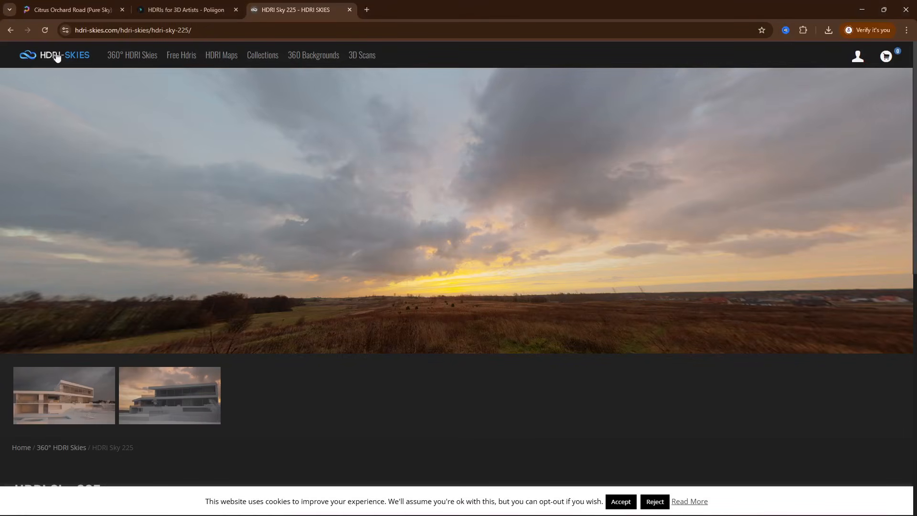
pyautogui.click(132, 389)
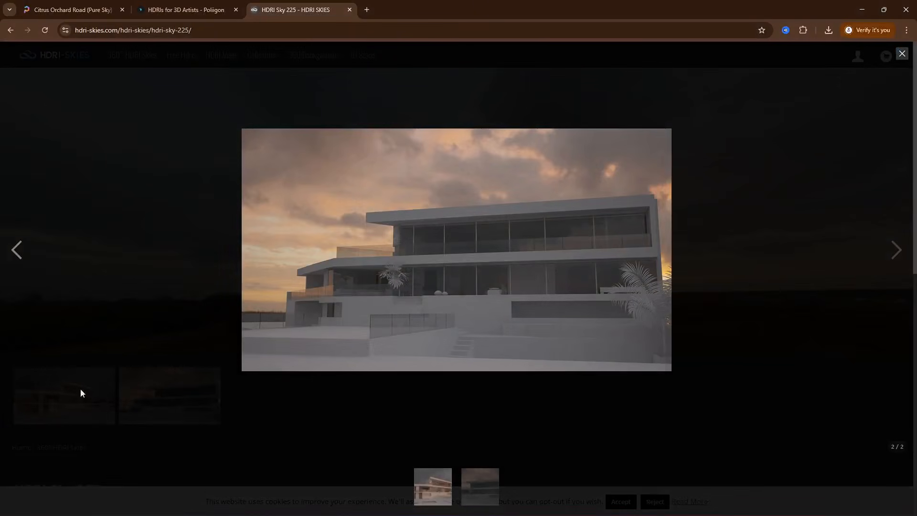
pyautogui.click(433, 477)
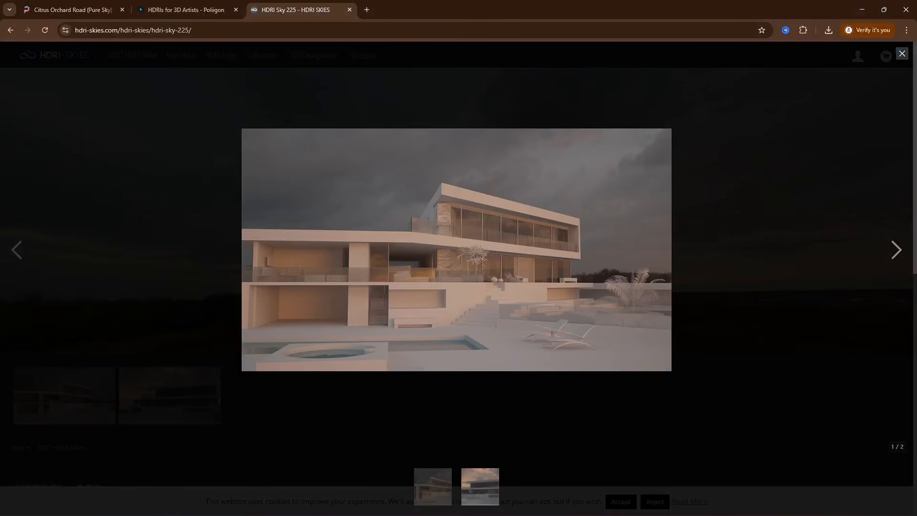
pyautogui.click(902, 53)
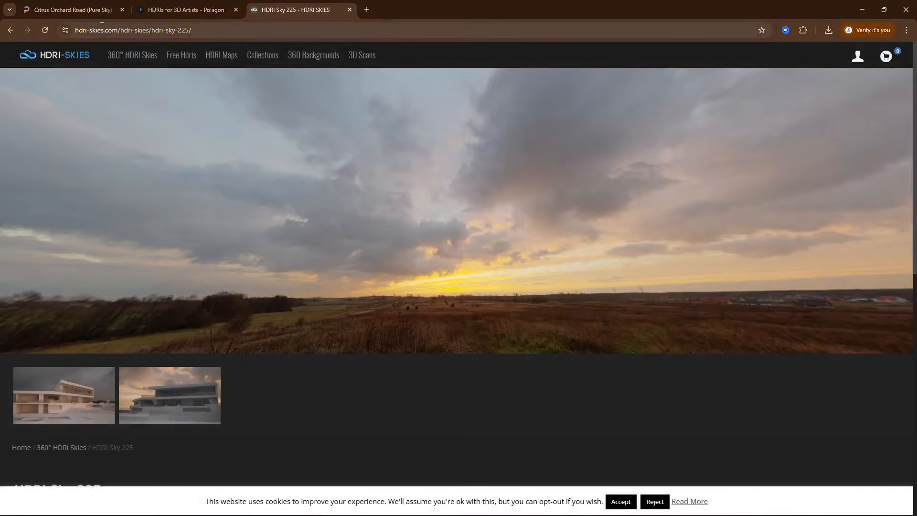
# Step: View Poliigon's HDRIs page and the Citrus Orchard Road (Pure Sky) previews on Poly Haven, then return to Unreal Editor
pyautogui.click(178, 8)
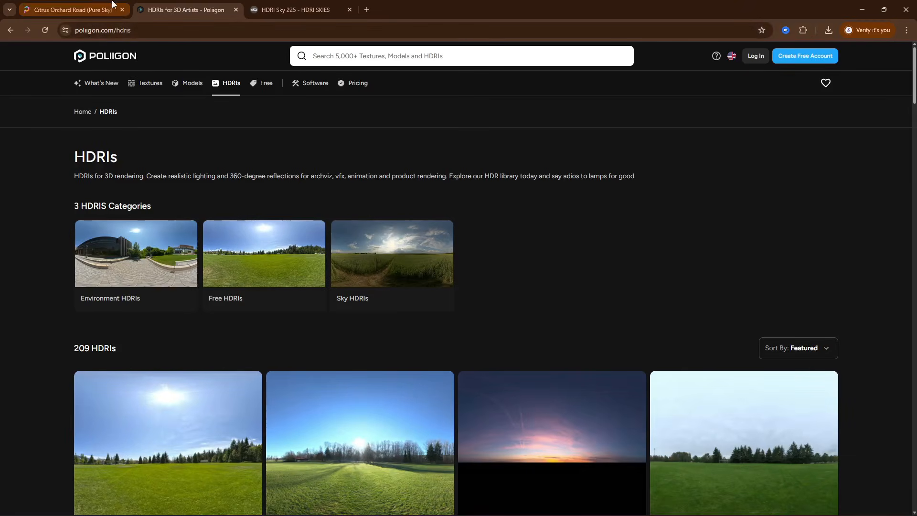
pyautogui.click(95, 10)
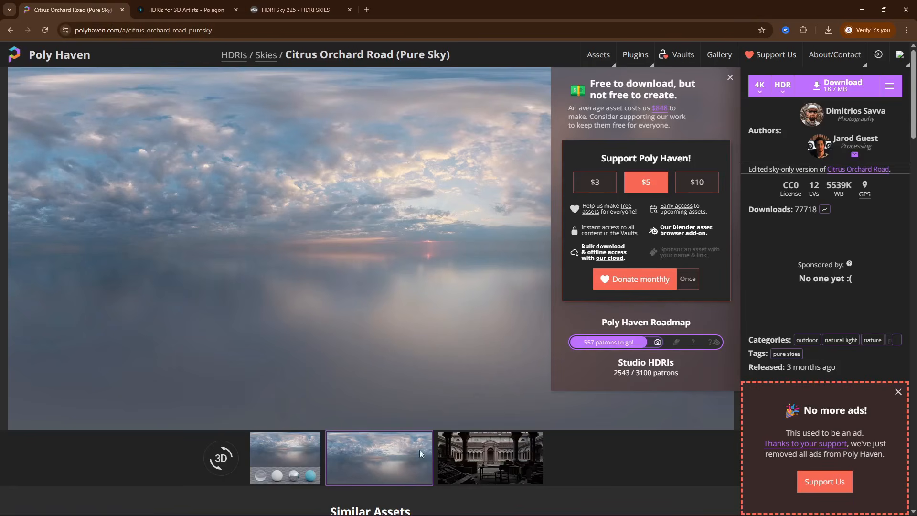
pyautogui.click(497, 478)
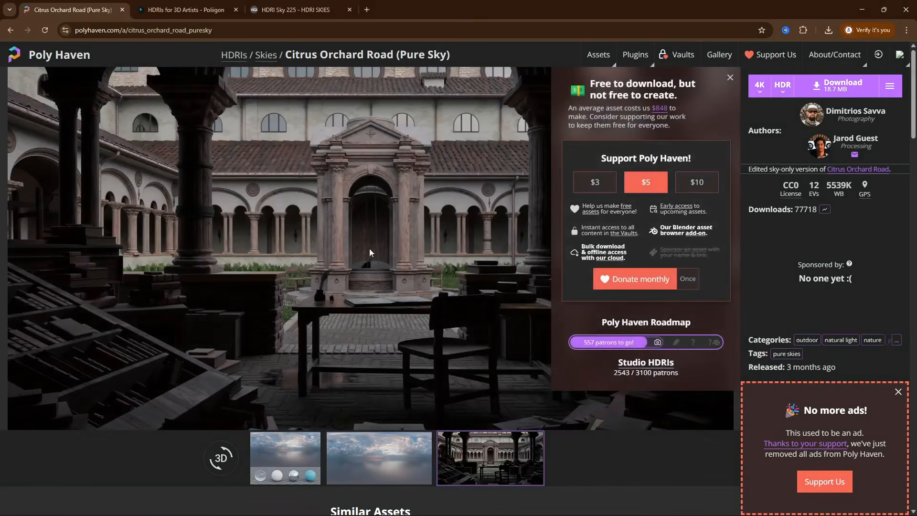
pyautogui.click(274, 466)
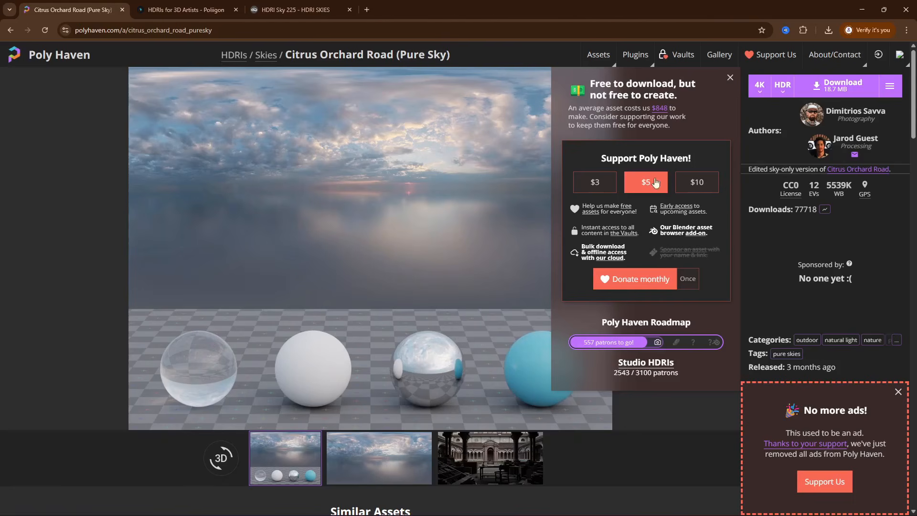
pyautogui.click(861, 9)
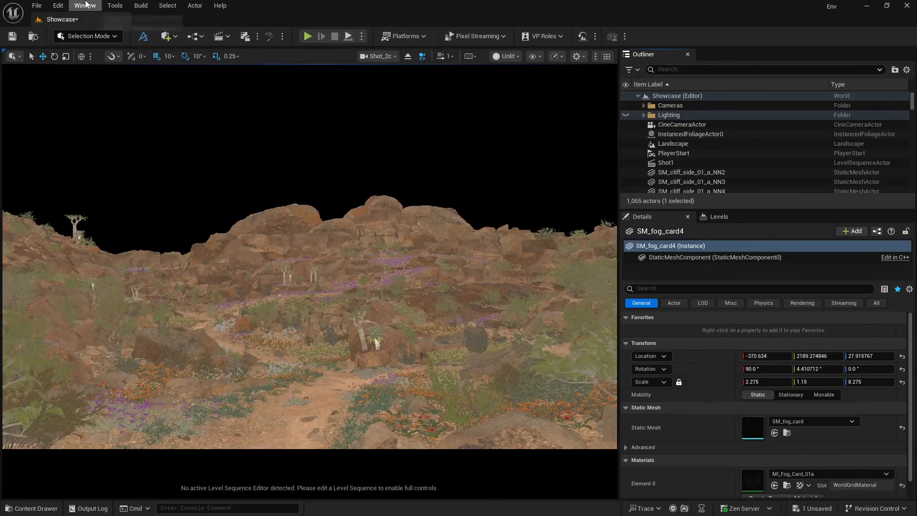
# Step: Search the plugin list for "hdri" to check that the HDRIBackdrop plugin is enabled
pyautogui.click(55, 6)
pyautogui.click(95, 165)
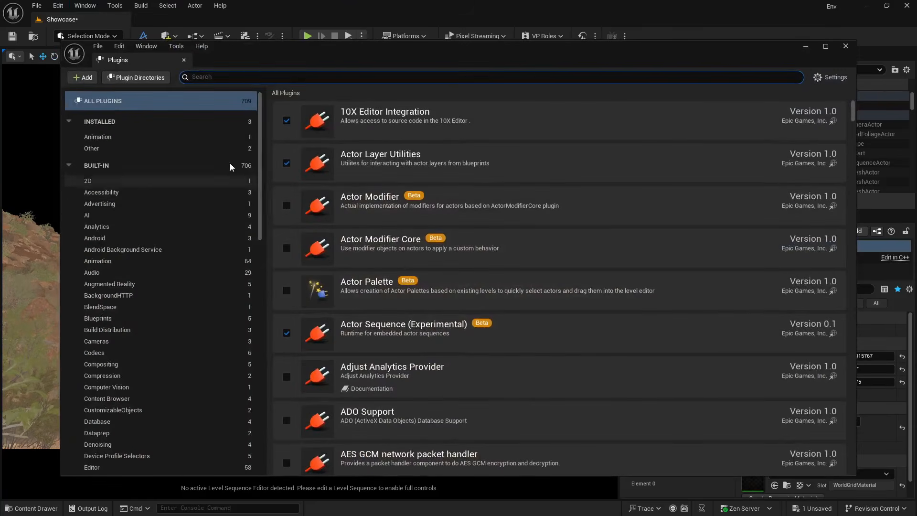
pyautogui.write('hdri')
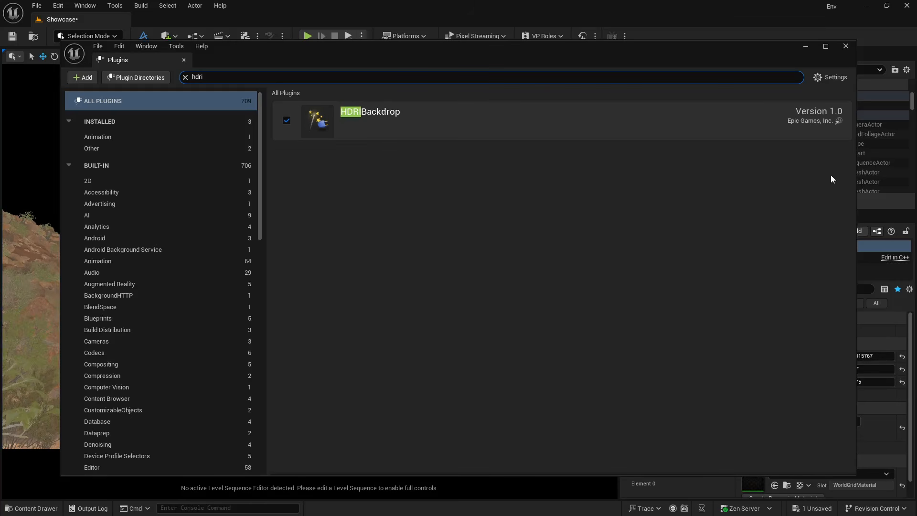
pyautogui.click(845, 45)
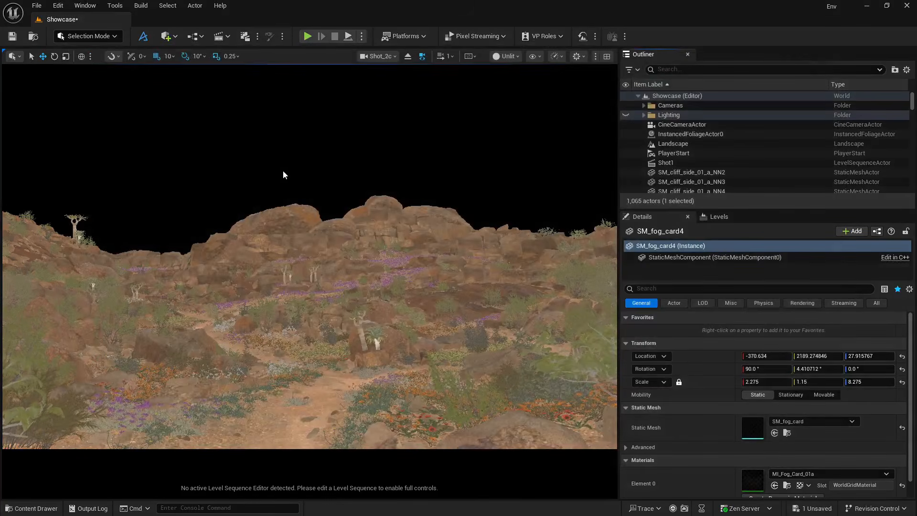
# Step: Add an HDRI Backdrop actor to the level and switch the viewport to the Lit view mode
pyautogui.click(172, 38)
pyautogui.moveTo(236, 148)
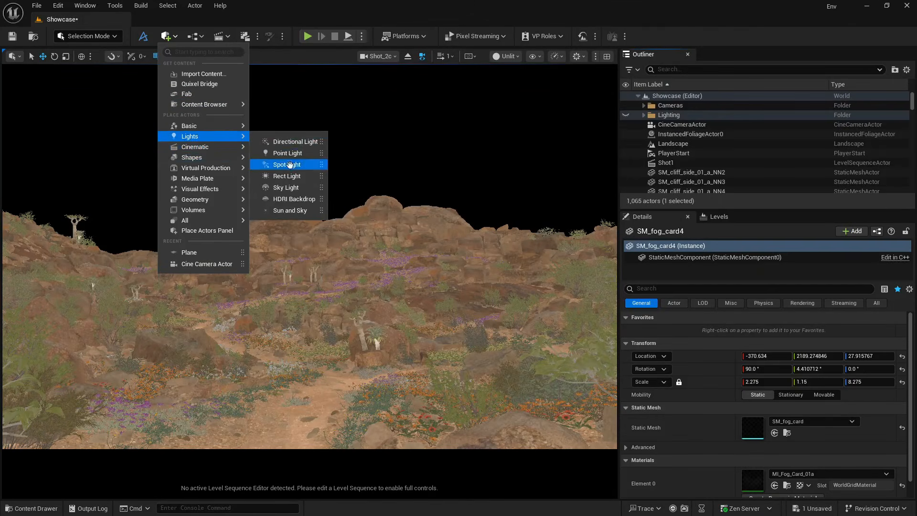
pyautogui.click(299, 200)
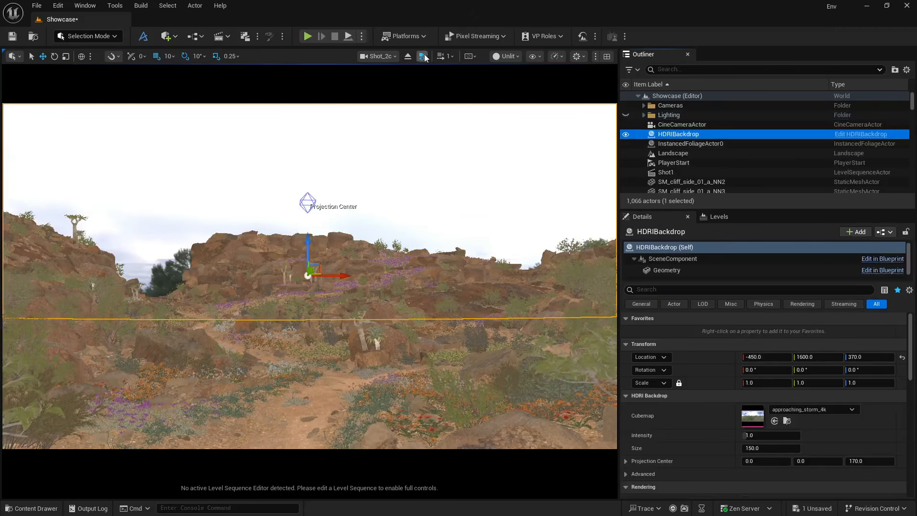
pyautogui.click(504, 57)
pyautogui.click(508, 91)
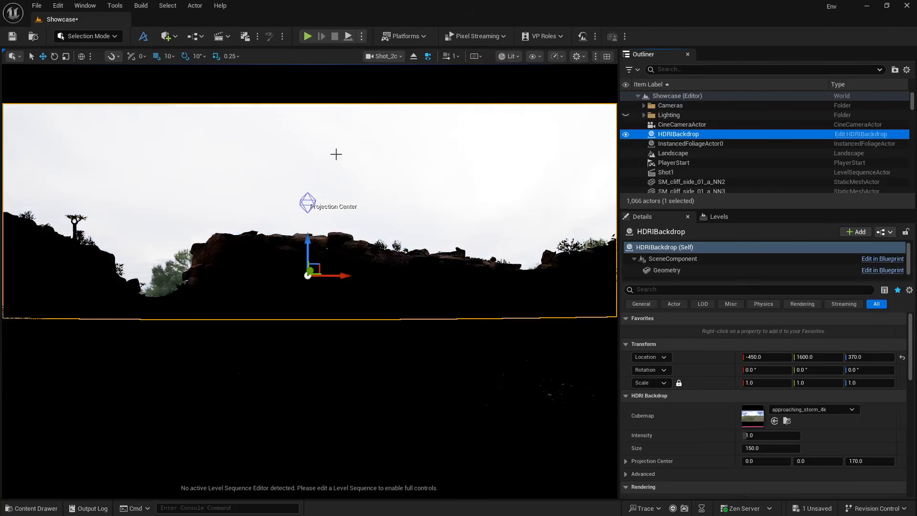
# Step: Split the viewport into two side-by-side panes, one in Perspective view and the other looking through the Shot_2c camera
pyautogui.click(606, 56)
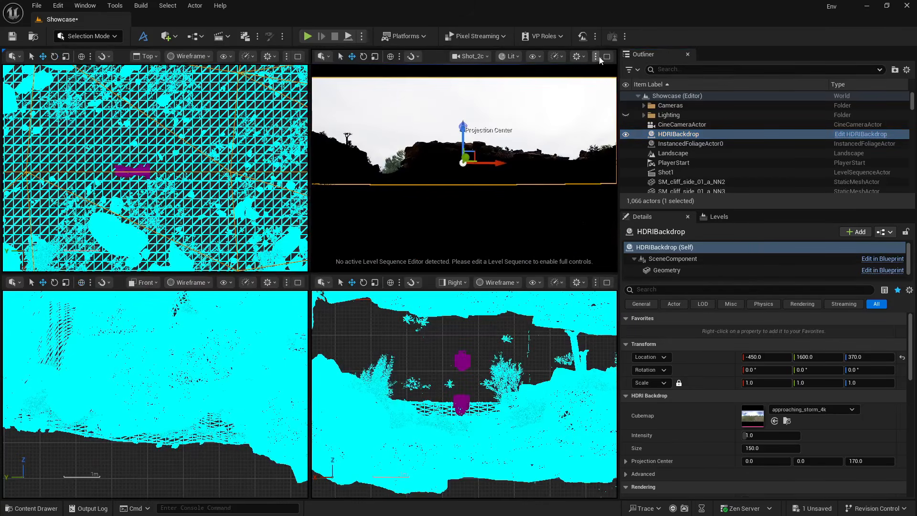
pyautogui.click(595, 57)
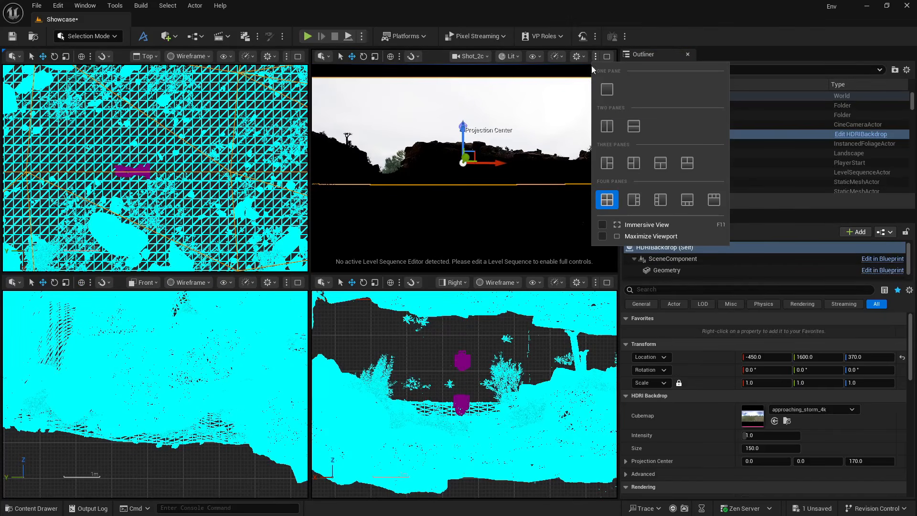
pyautogui.click(607, 127)
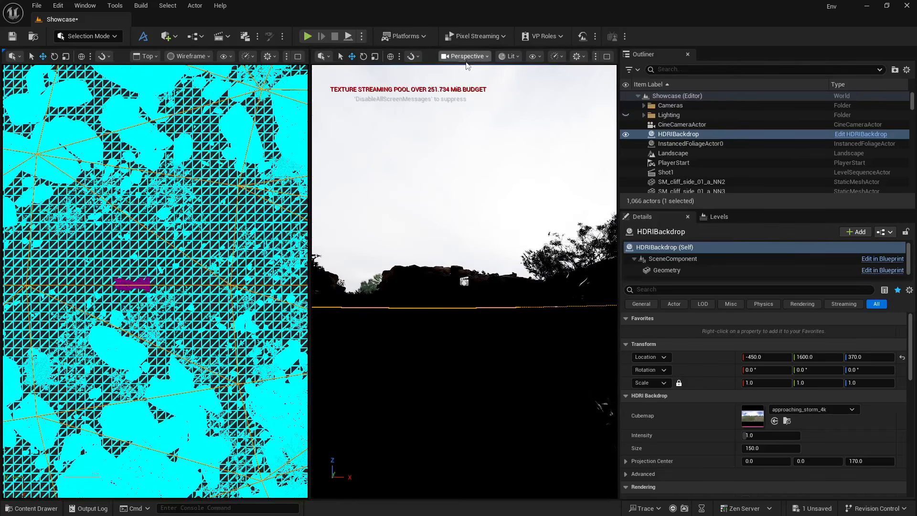
pyautogui.click(466, 57)
pyautogui.moveTo(549, 105)
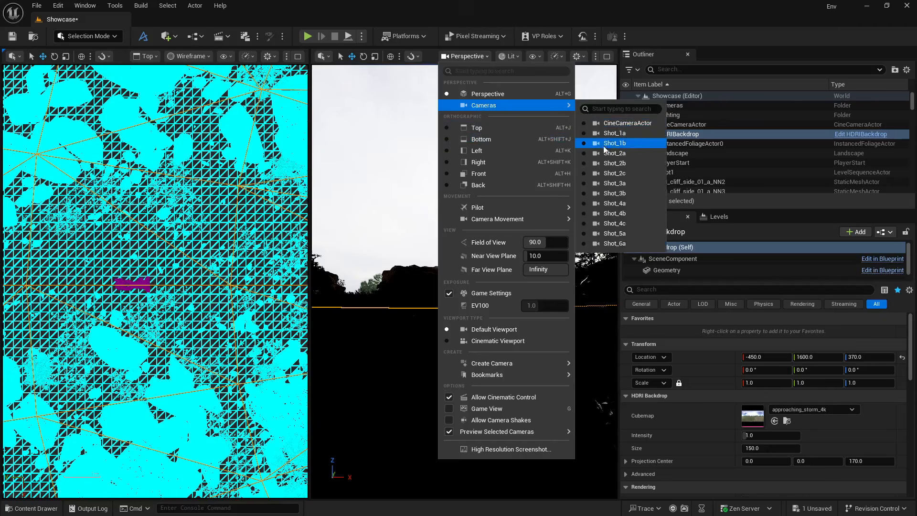
pyautogui.click(603, 173)
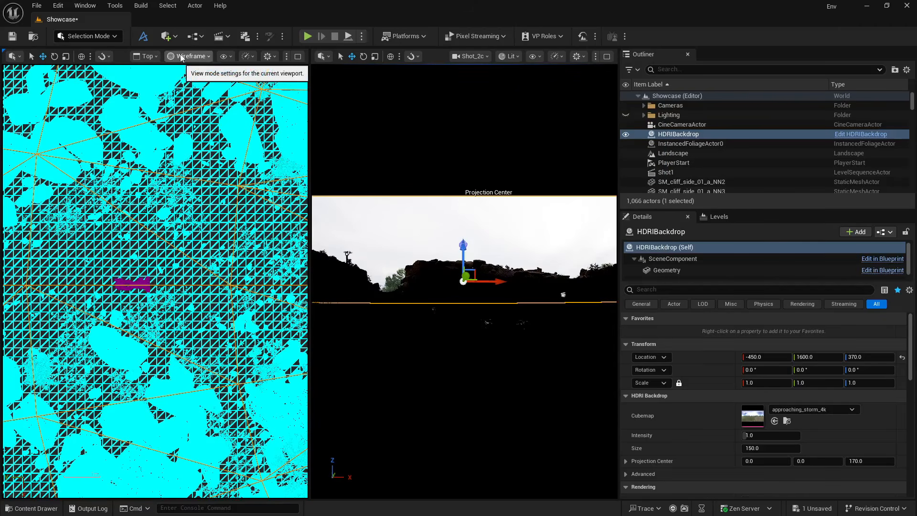
pyautogui.click(146, 56)
pyautogui.click(158, 91)
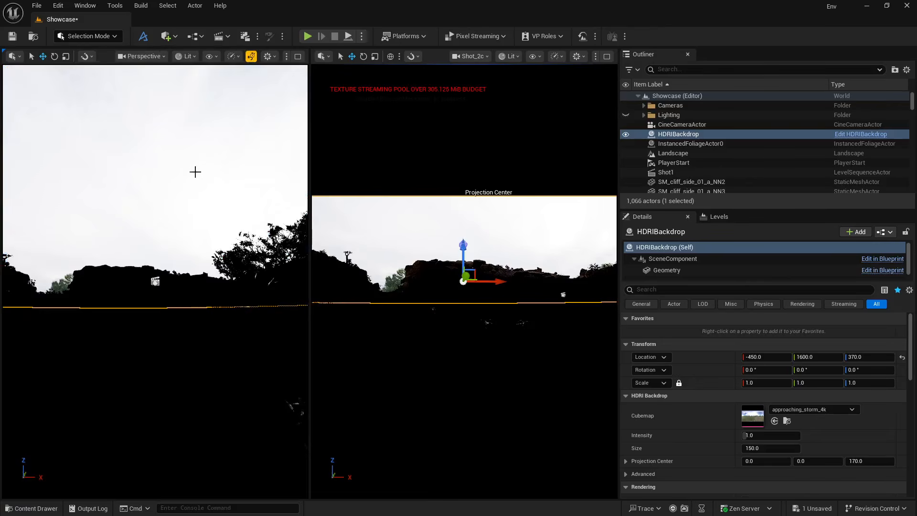
# Step: Set the HDRI backdrop's size to 5000
pyautogui.moveTo(195, 172); pyautogui.dragTo(187, 225, button='right')
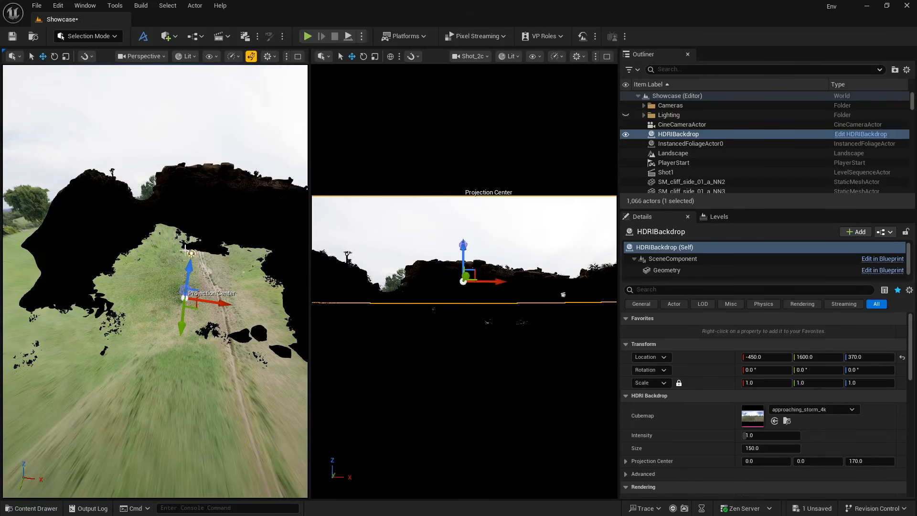
pyautogui.moveTo(170, 263); pyautogui.dragTo(214, 243, button='right')
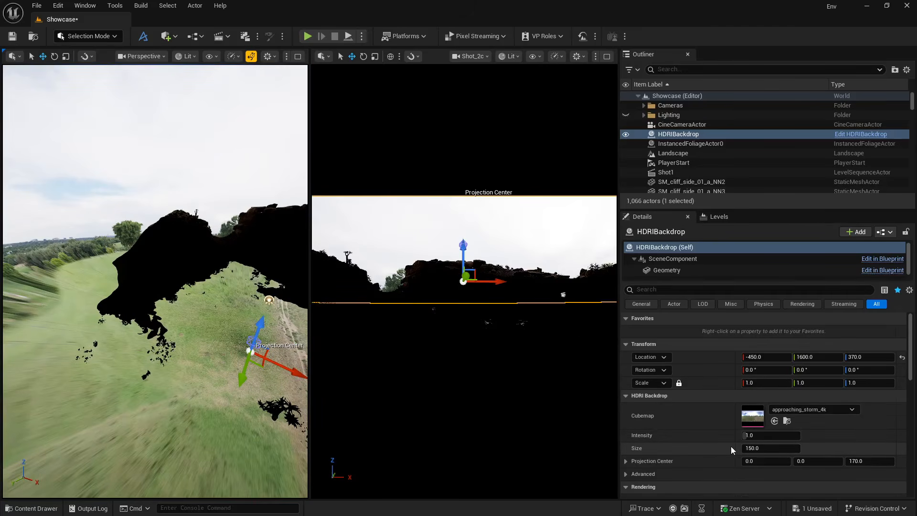
pyautogui.click(776, 449)
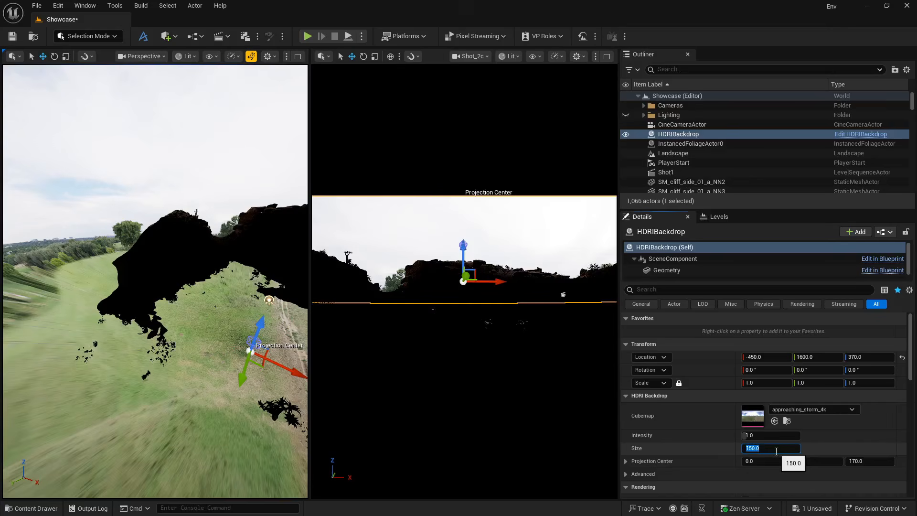
pyautogui.write('50')
pyautogui.press('Return')
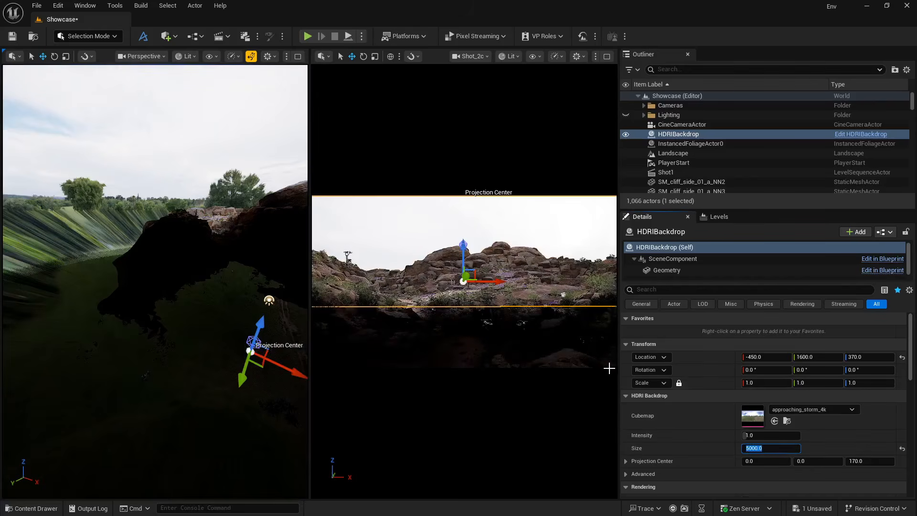
# Step: Lower the HDRI backdrop below the terrain to a Z location of about -210
pyautogui.moveTo(191, 334); pyautogui.dragTo(220, 334, button='right')
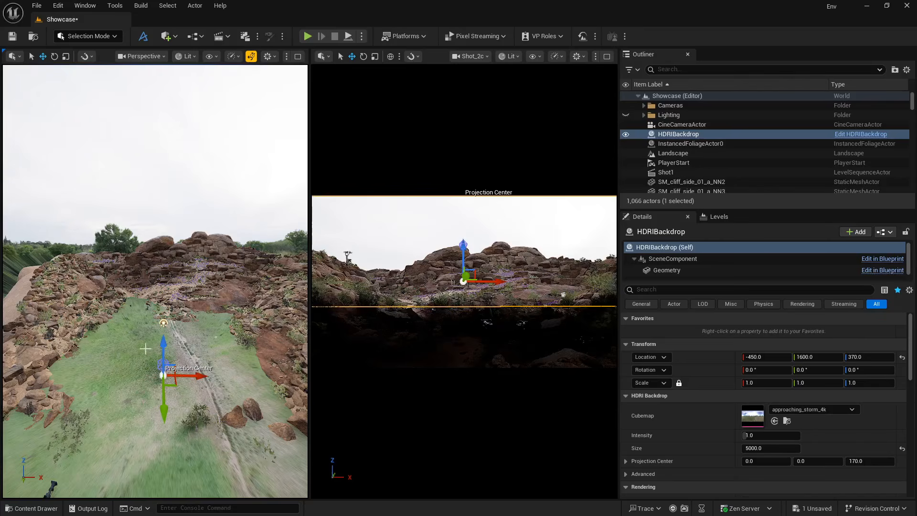
pyautogui.moveTo(148, 356); pyautogui.dragTo(157, 303, button='right')
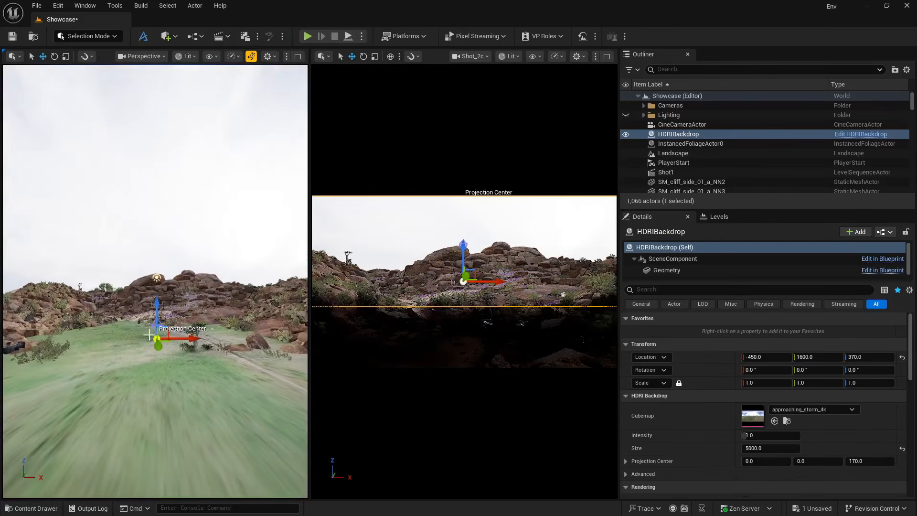
pyautogui.moveTo(158, 304); pyautogui.dragTo(153, 349)
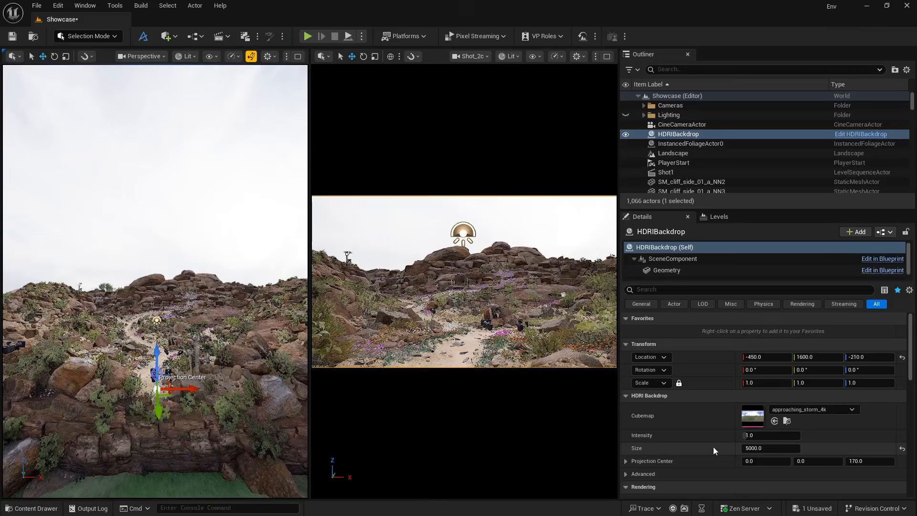
# Step: Expand the HDRI backdrop's Projection Center and Advanced settings to examine their options
pyautogui.scroll(-3, 721, 446)
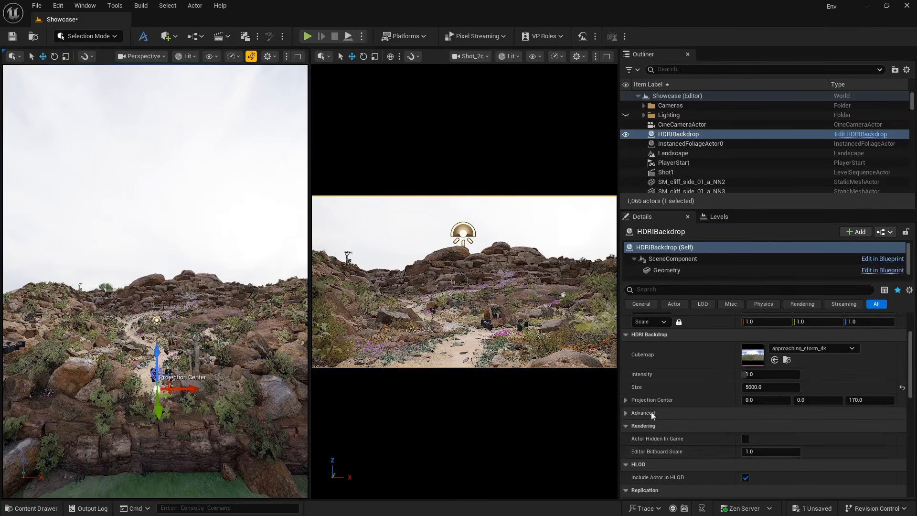
pyautogui.click(626, 399)
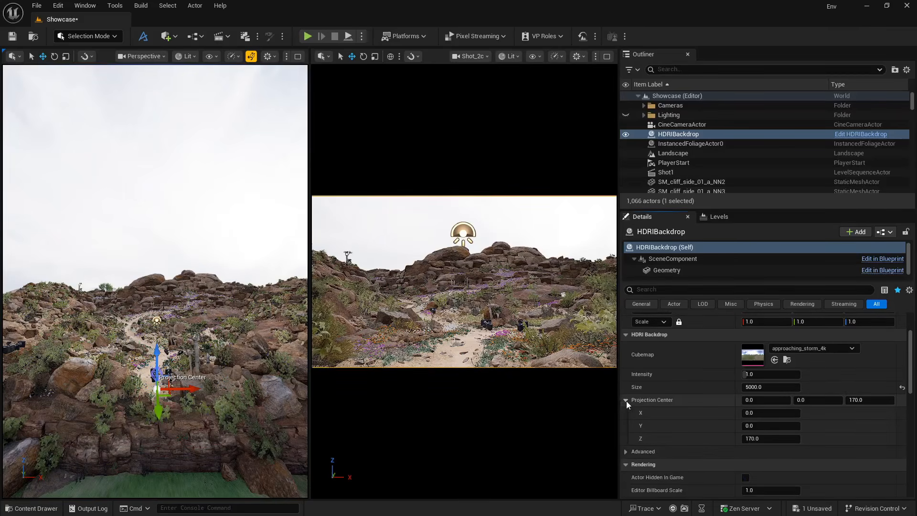
pyautogui.click(626, 452)
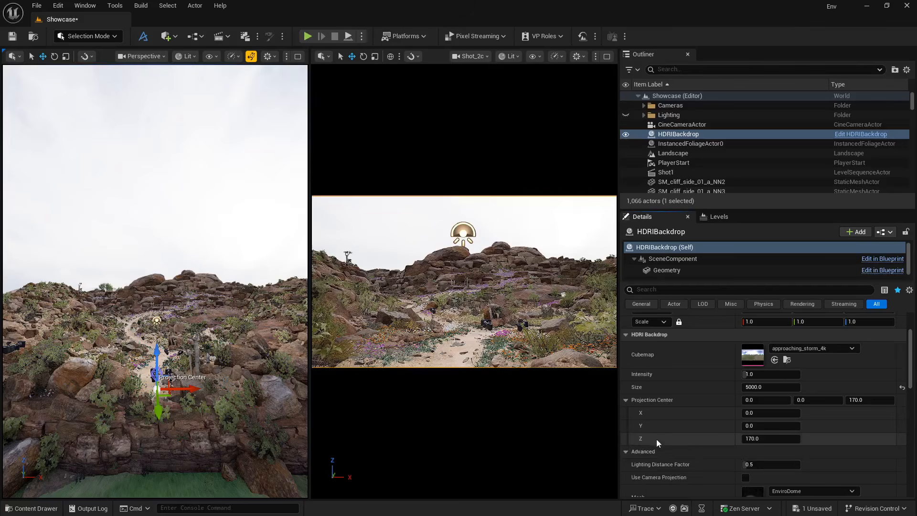
# Step: Open the HDRI backdrop's EnviroDome mesh to examine its shape and close the mesh editor
pyautogui.scroll(-2, 659, 437)
pyautogui.doubleClick(753, 435)
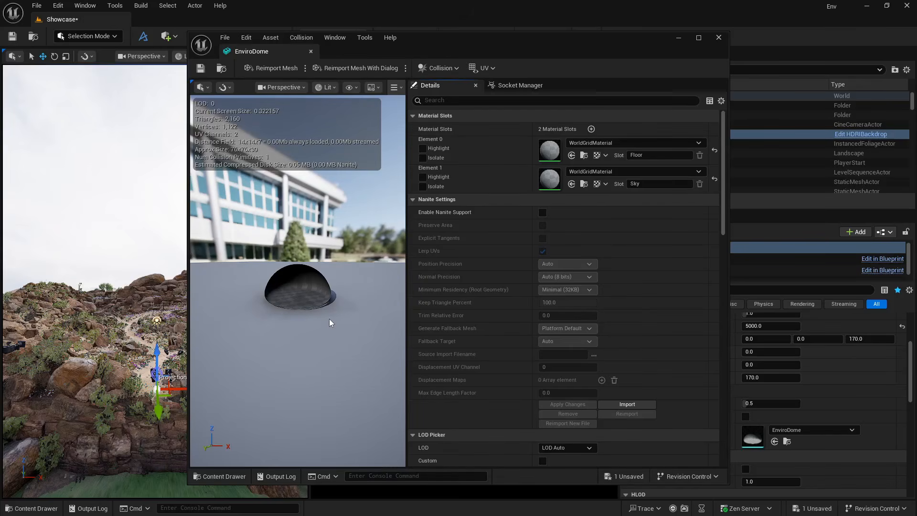
pyautogui.click(716, 39)
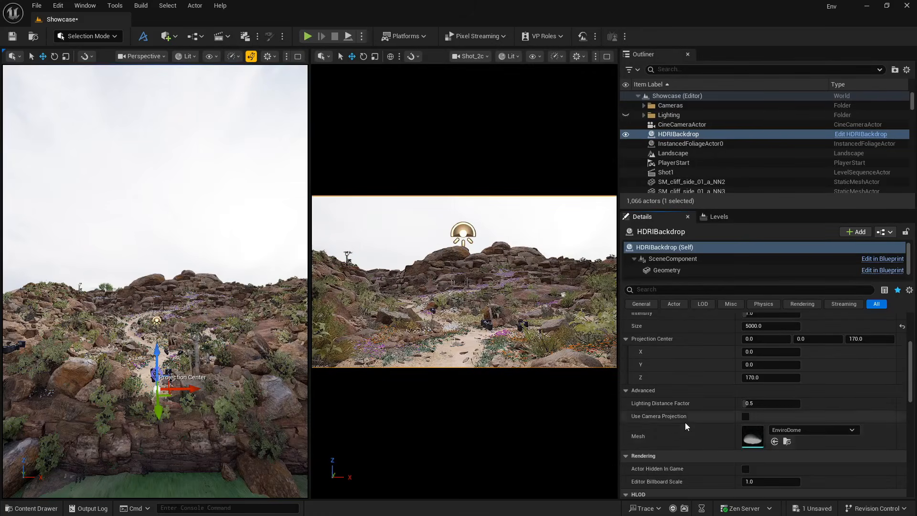
# Step: Enable Use Camera Projection on the HDRI backdrop and switch the Shot_2c viewport to Game View
pyautogui.click(746, 417)
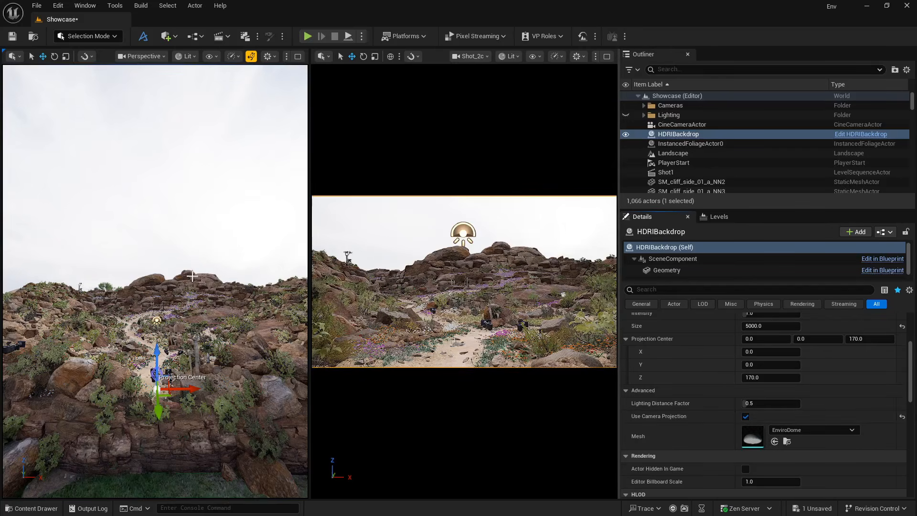
pyautogui.moveTo(188, 328); pyautogui.dragTo(254, 262, button='right')
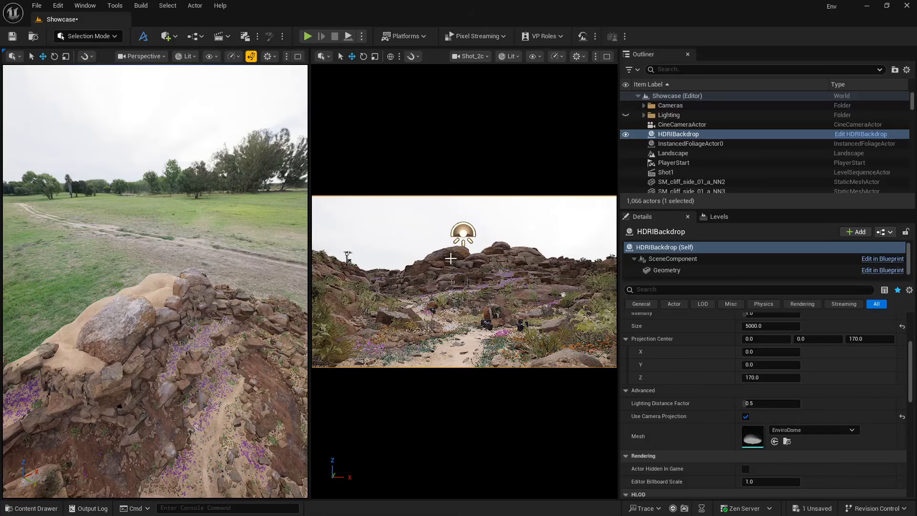
pyautogui.click(438, 222)
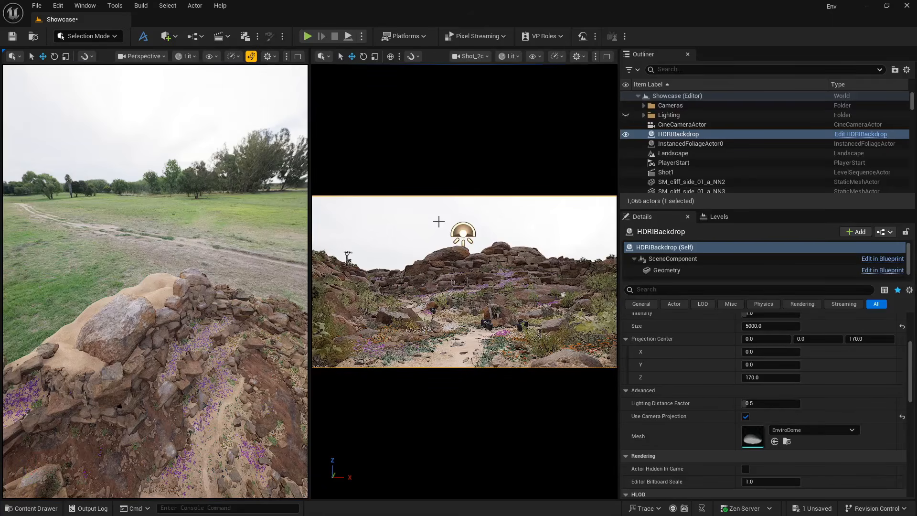
pyautogui.press('g')
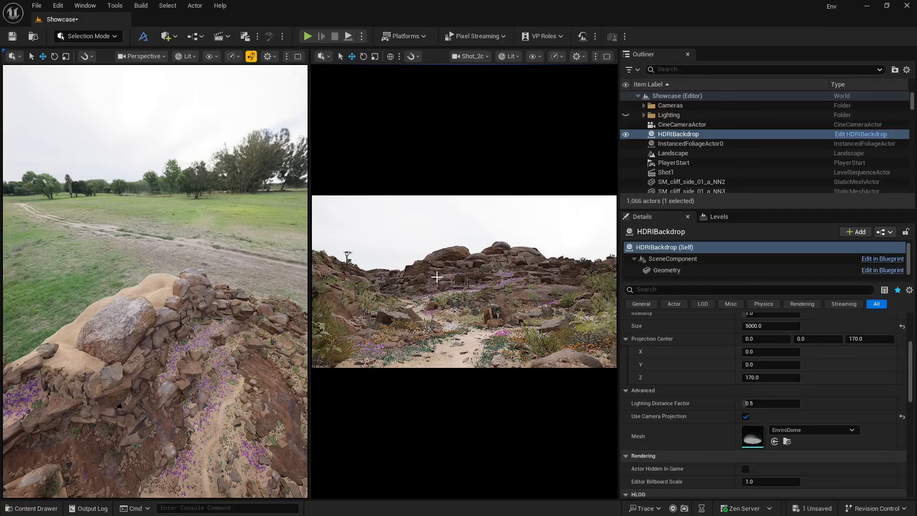
# Step: Import citrus_orchard_road_puresky_4k and the kloofendal_48d_partly_cloudy_puresky_4k HDR file from File Explorer's Environment folder into the project's Levels folder
pyautogui.click(15, 509)
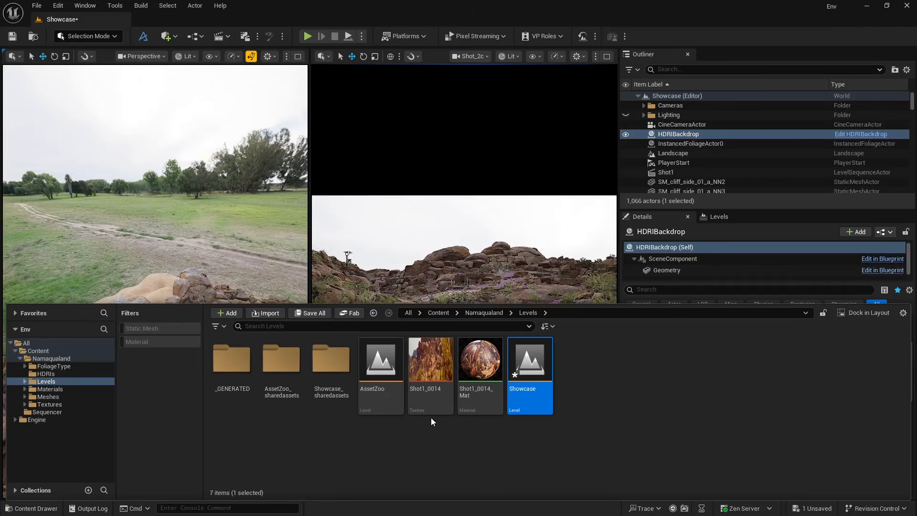
pyautogui.hotkey('alt', 'Tab')
pyautogui.hotkey('alt', 'Tab')
pyautogui.hotkey('alt', 'Tab')
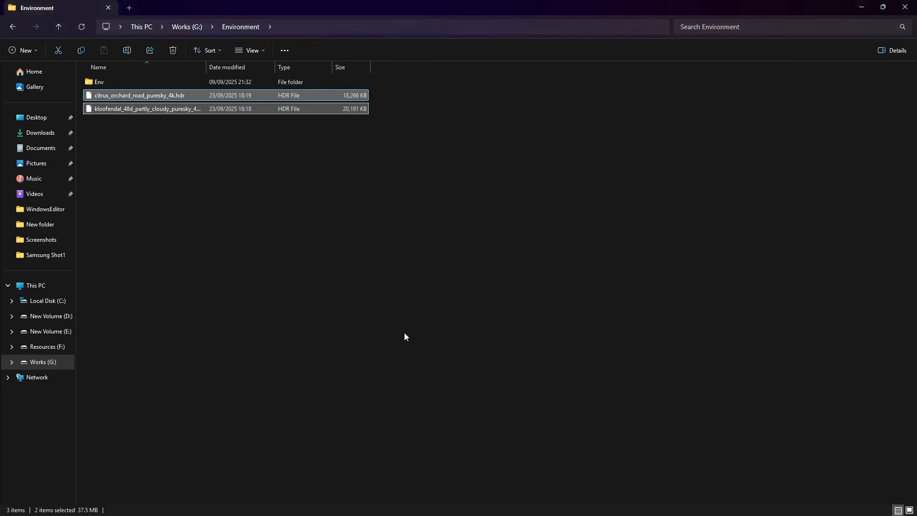
pyautogui.moveTo(177, 110); pyautogui.dragTo(535, 379)
pyautogui.hotkey('alt', 'Tab')
pyautogui.moveTo(597, 385); pyautogui.dragTo(597, 385)
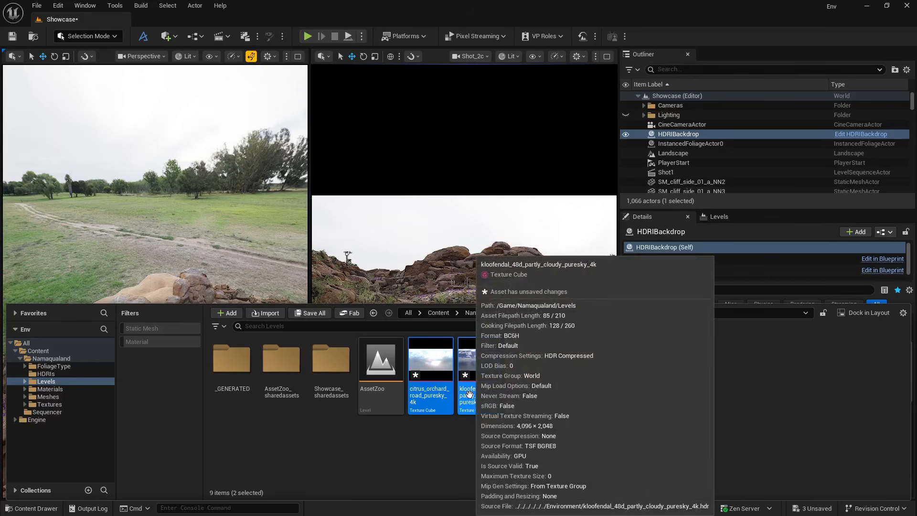
# Step: Open the two imported sky texture cubes together for editing in the Property Matrix
pyautogui.rightClick(468, 394)
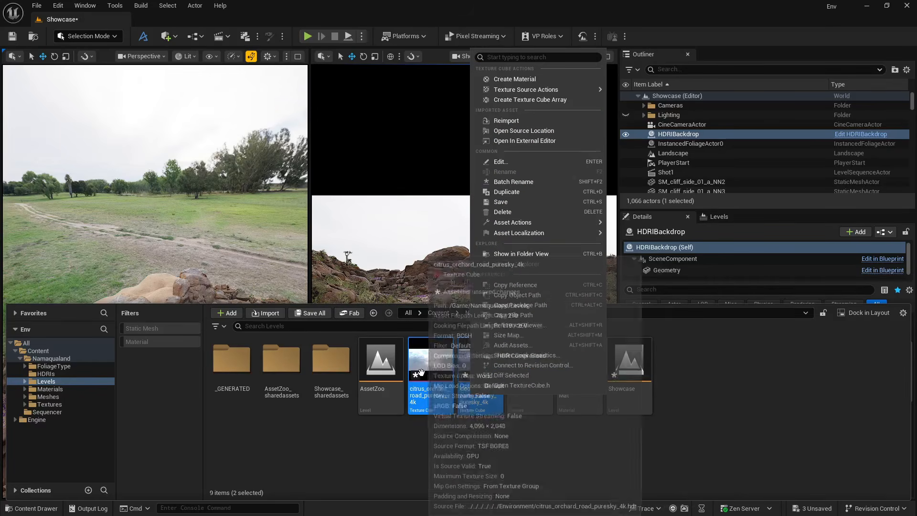
pyautogui.moveTo(564, 234)
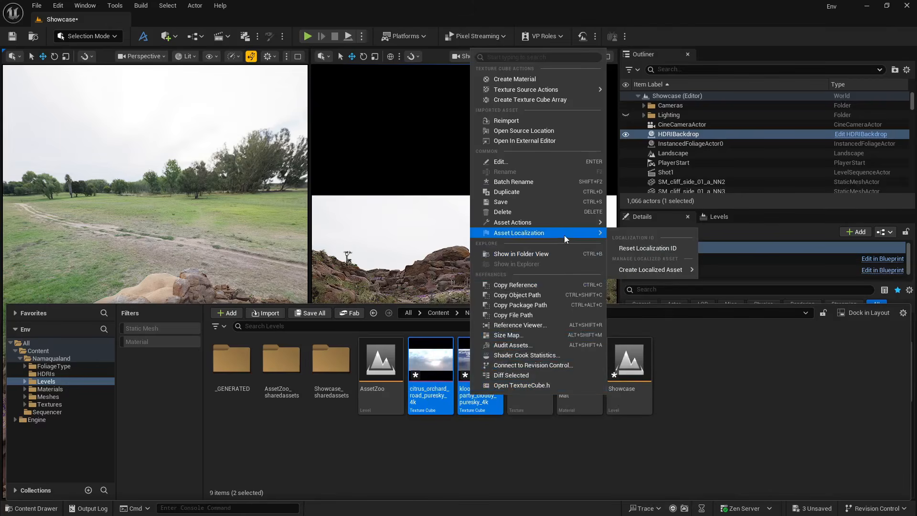
pyautogui.moveTo(572, 218)
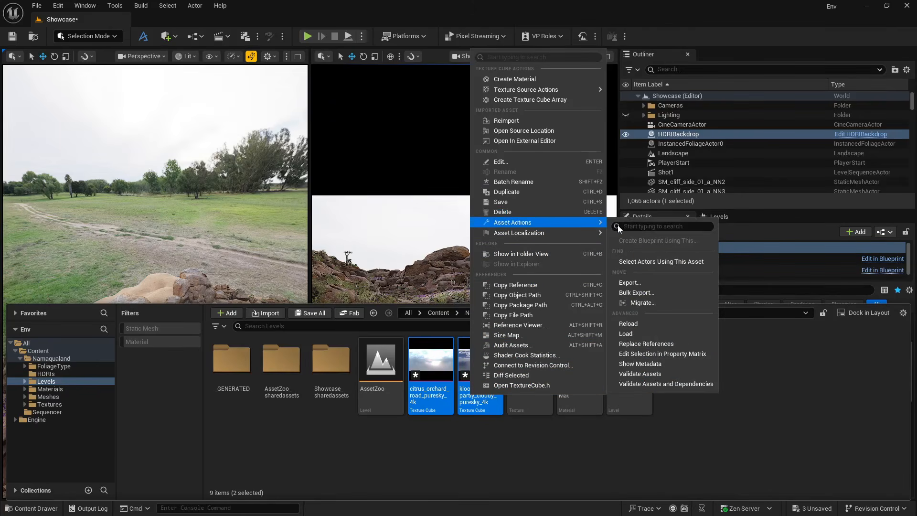
pyautogui.click(652, 354)
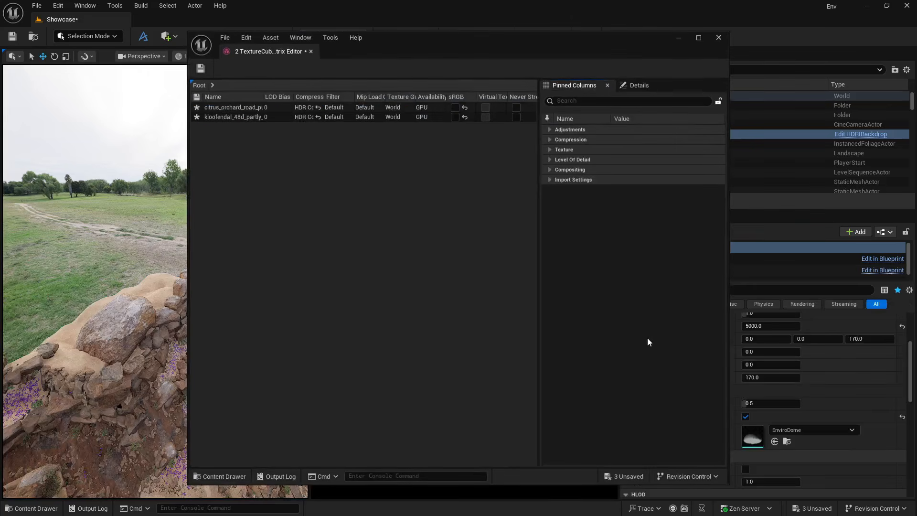
# Step: Set Mip Gen Settings to NoMipmaps for both sky textures, save them and close the matrix editor
pyautogui.click(235, 108)
pyautogui.keyDown('shift'); pyautogui.click(234, 116); pyautogui.keyUp('shift')
pyautogui.click(648, 101)
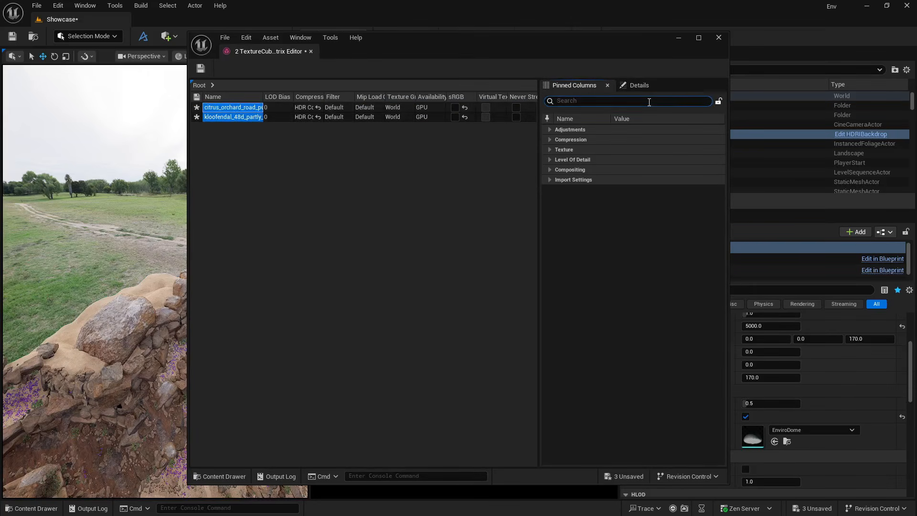
pyautogui.write('mip')
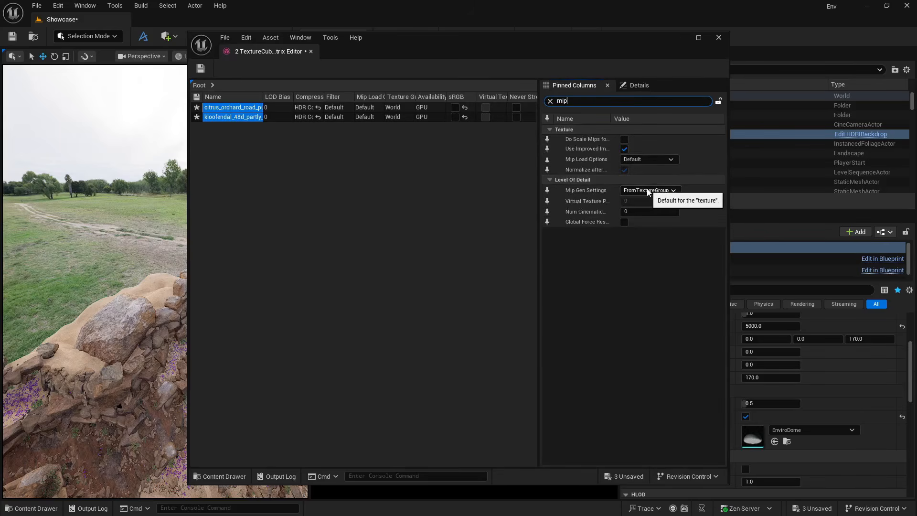
pyautogui.click(646, 190)
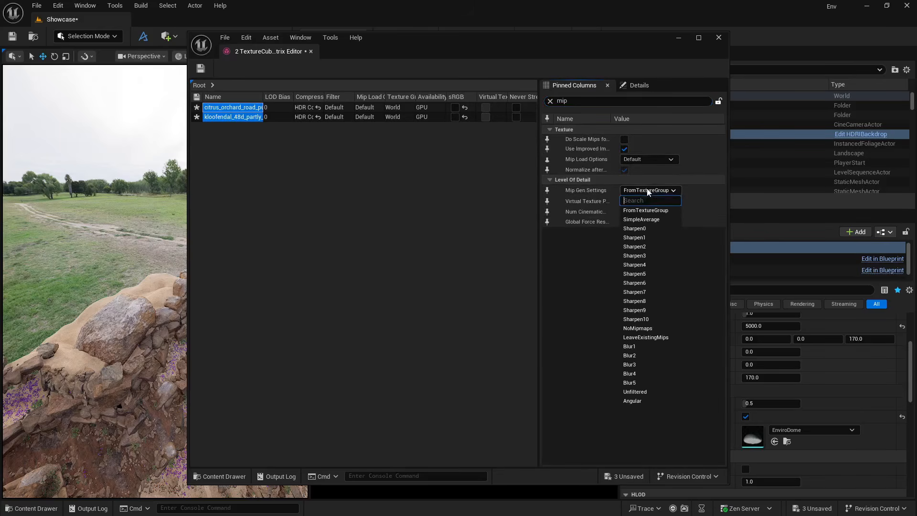
pyautogui.click(655, 325)
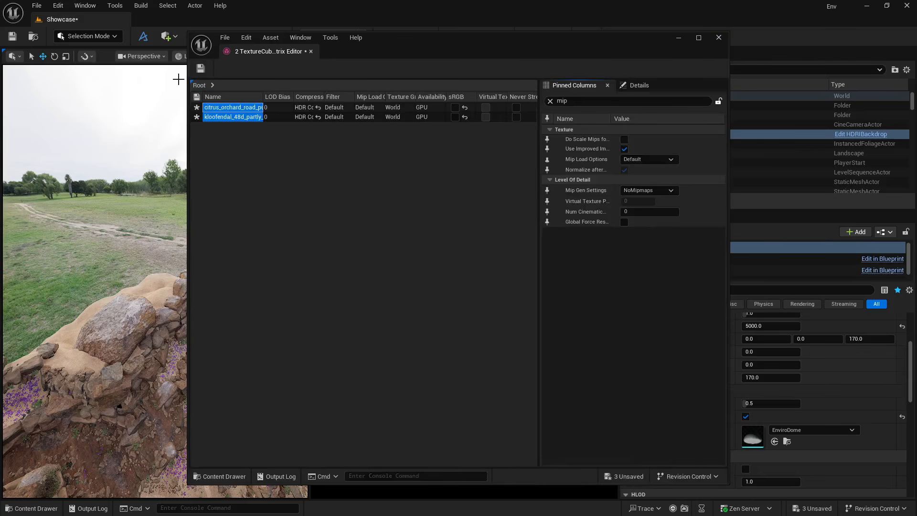
pyautogui.click(200, 70)
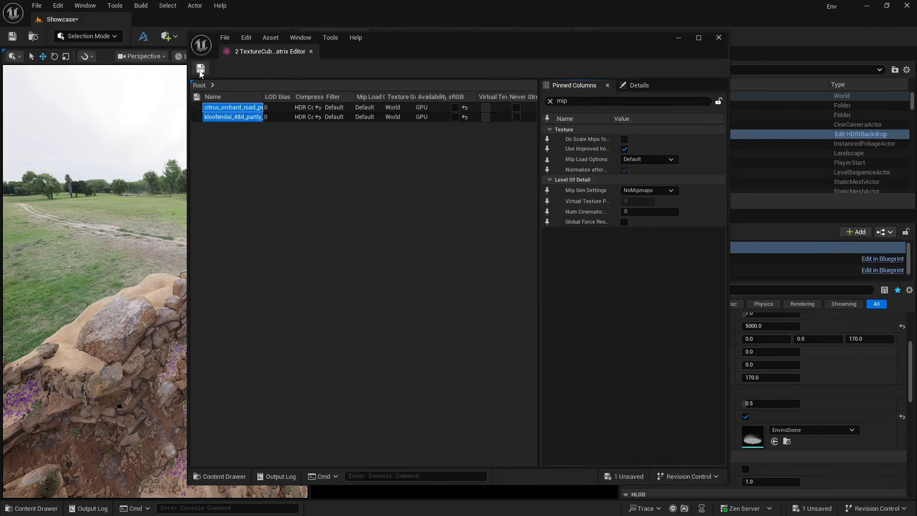
pyautogui.click(718, 37)
# Step: Save all project changes and turn realtime rendering back on in the Perspective viewport
pyautogui.click(43, 6)
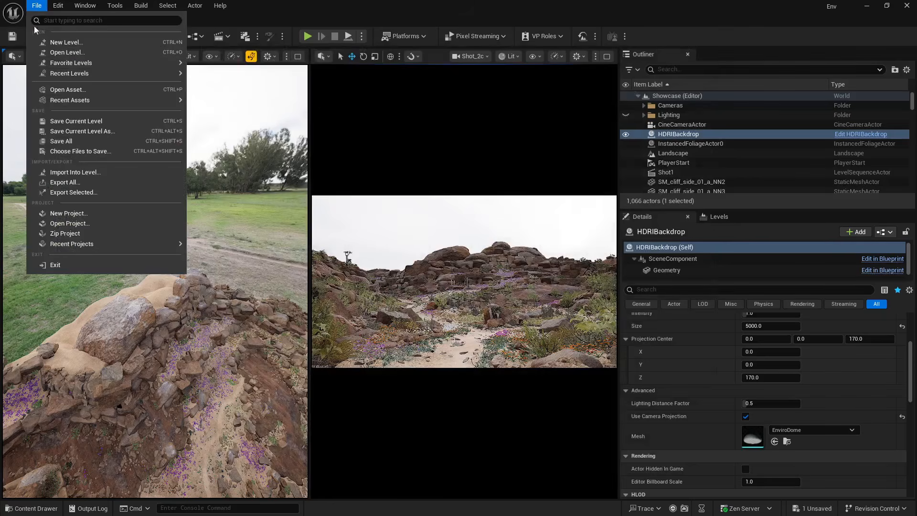
pyautogui.click(57, 139)
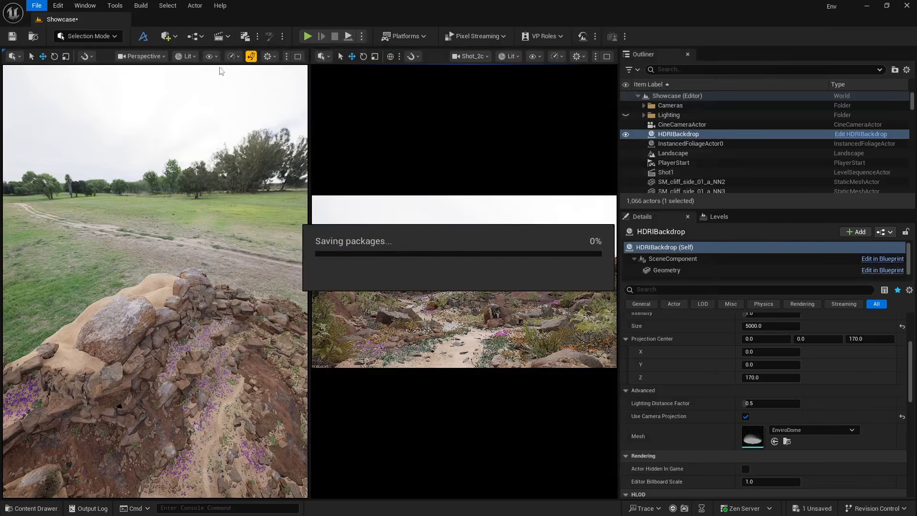
pyautogui.click(251, 57)
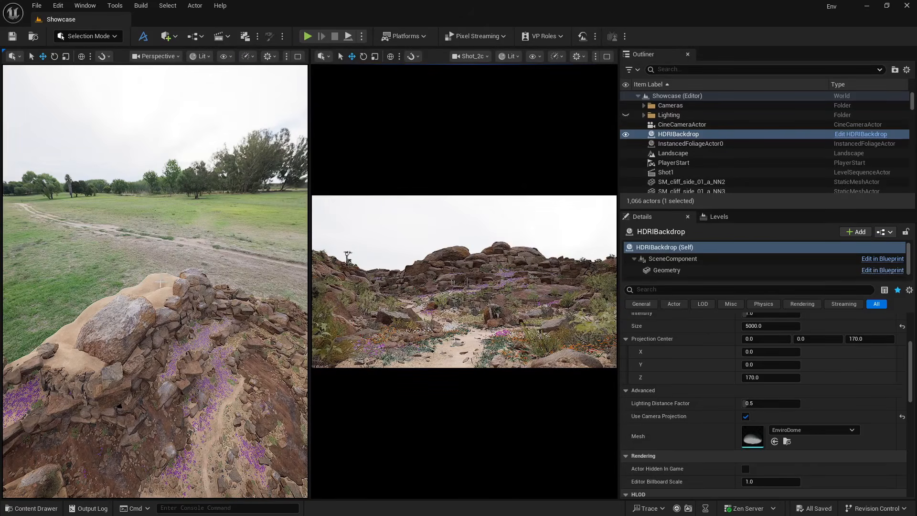
# Step: Assign the citrus_orchard_road_puresky_4k texture as the HDRI backdrop's cubemap
pyautogui.scroll(5, 669, 403)
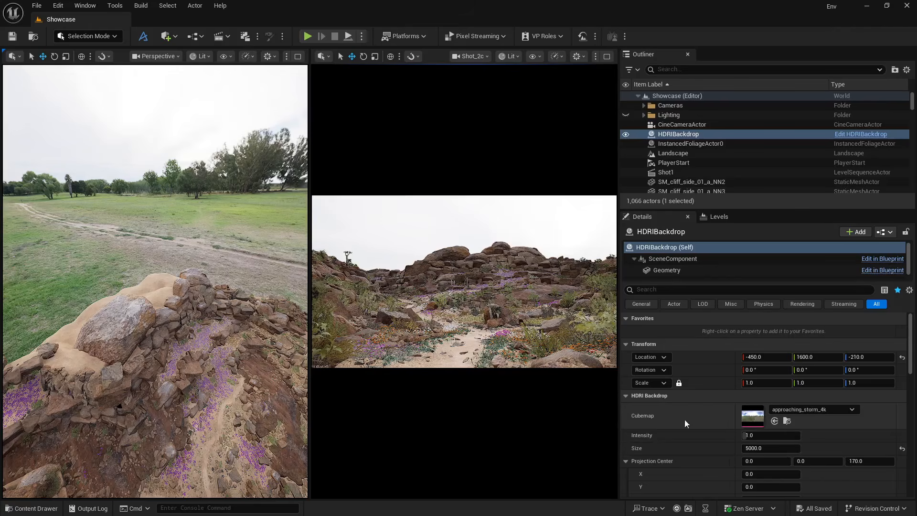
pyautogui.click(31, 508)
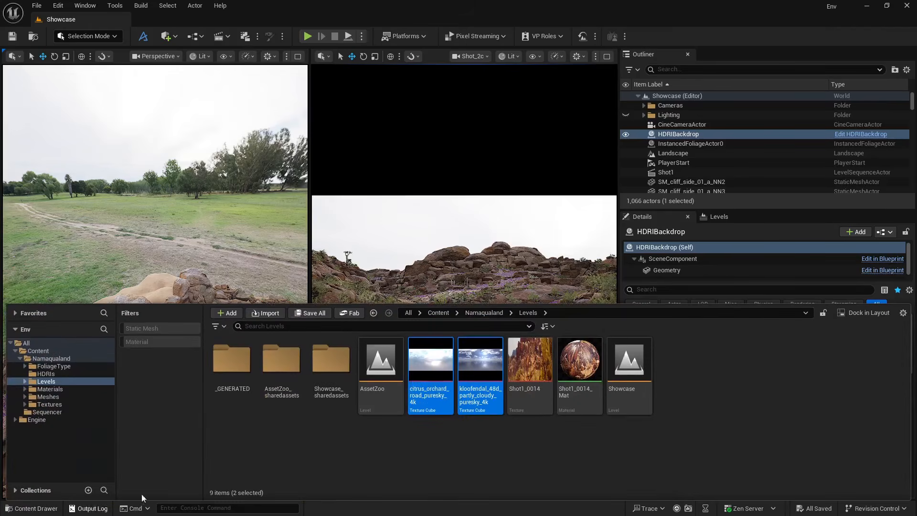
pyautogui.click(433, 367)
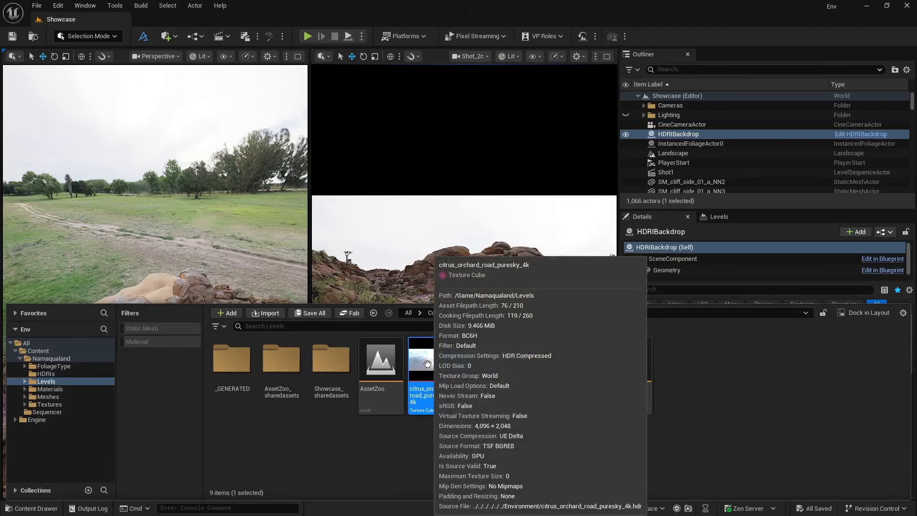
pyautogui.click(660, 247)
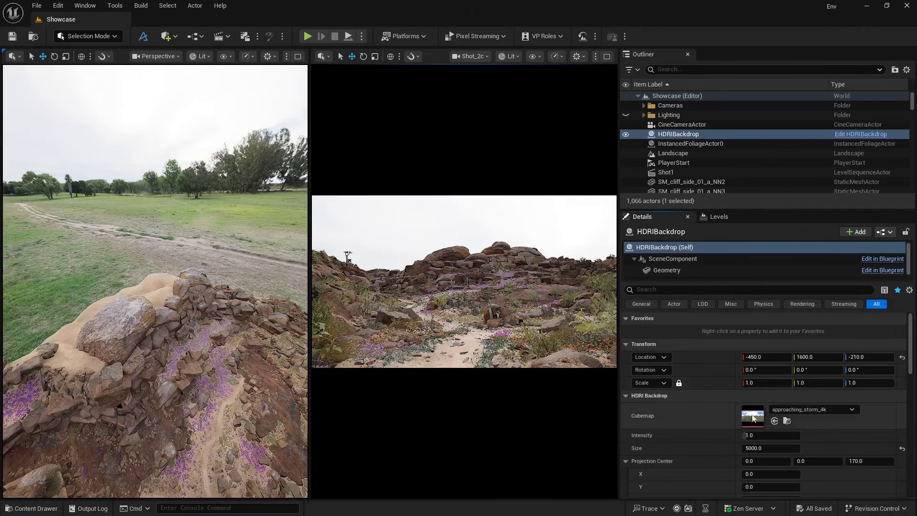
pyautogui.click(774, 420)
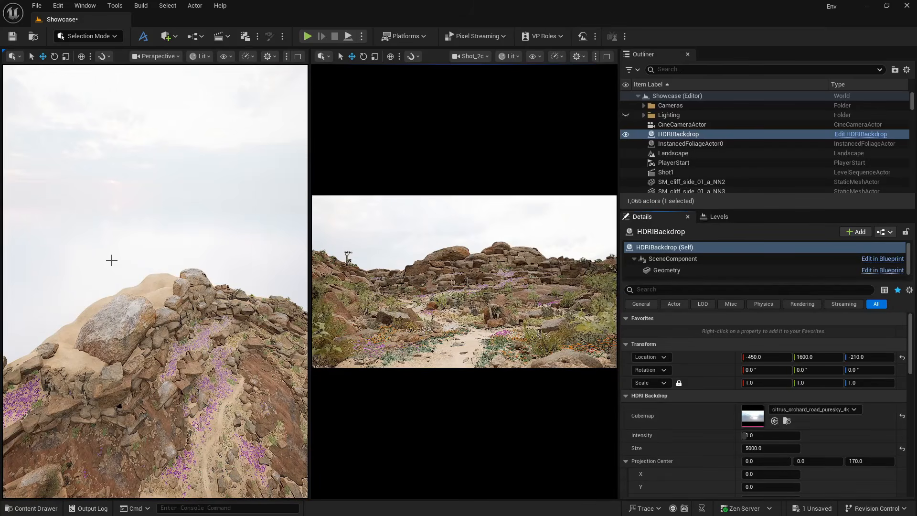
pyautogui.moveTo(112, 259)
pyautogui.mouseDown(button='right')
pyautogui.moveTo(111, 187)
pyautogui.moveTo(111, 219)
pyautogui.moveTo(134, 267)
pyautogui.moveTo(144, 243)
pyautogui.moveTo(128, 255)
pyautogui.mouseUp(button='right')
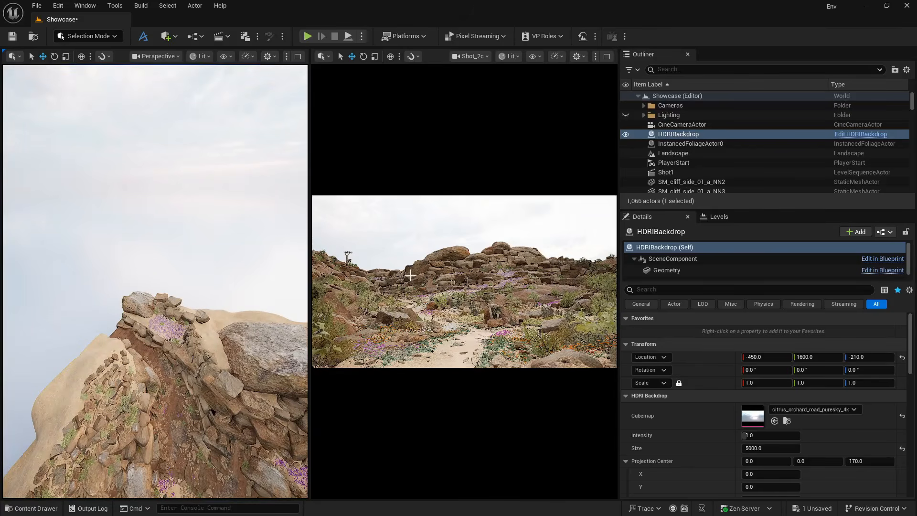
# Step: Search the level's actors for "pos" to check for an existing post process volume, and clear the search
pyautogui.click(716, 70)
pyautogui.write('p')
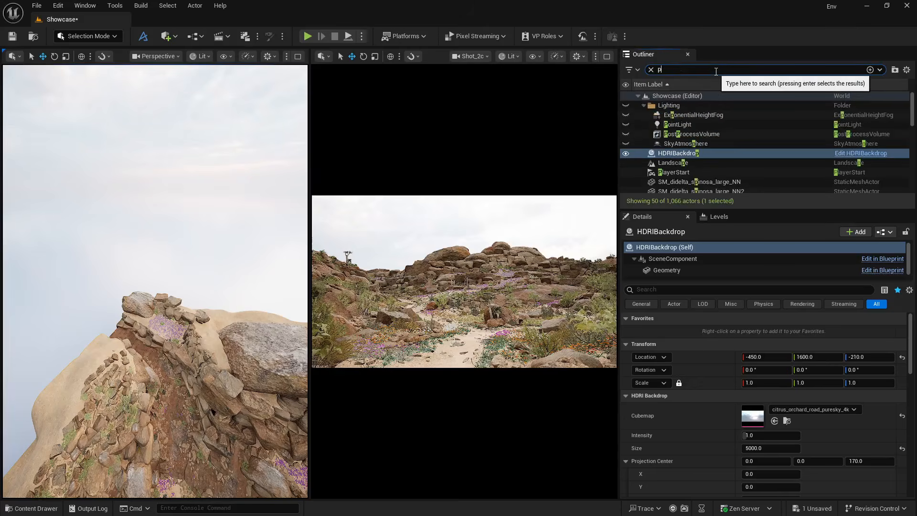
pyautogui.write('os')
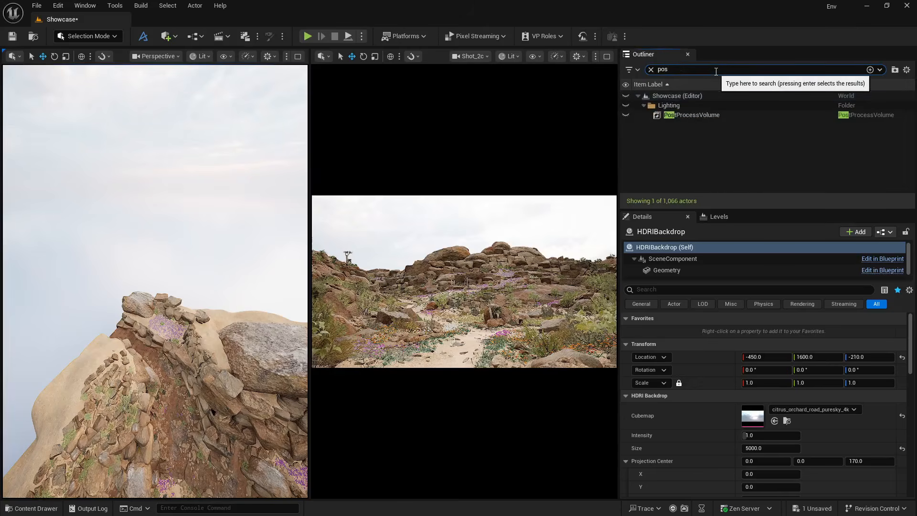
pyautogui.click(644, 105)
pyautogui.click(650, 69)
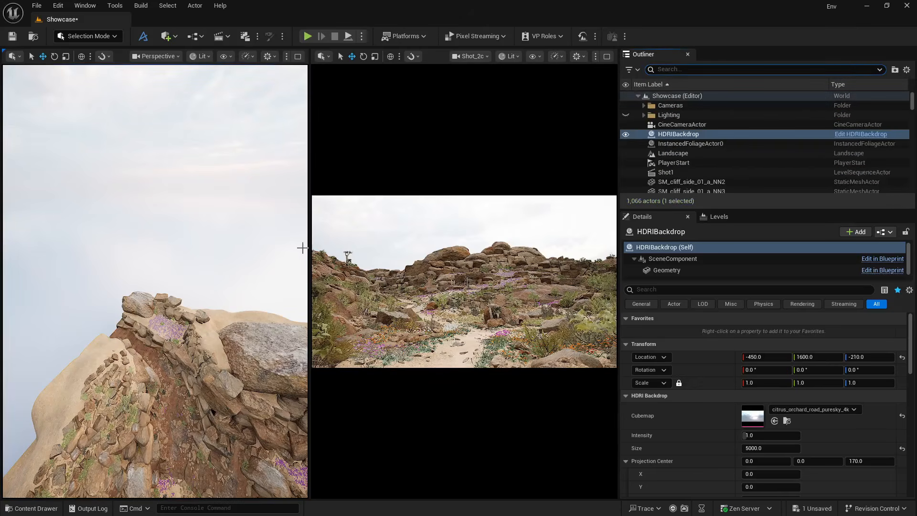
# Step: Add a Post Process Volume from the Visual Effects actors to the level
pyautogui.click(166, 36)
pyautogui.moveTo(201, 149)
pyautogui.moveTo(201, 188)
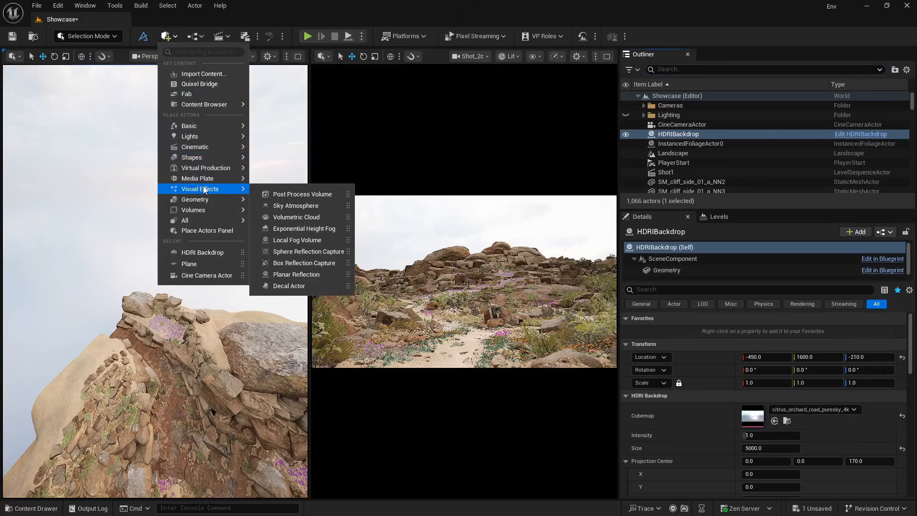
pyautogui.click(280, 194)
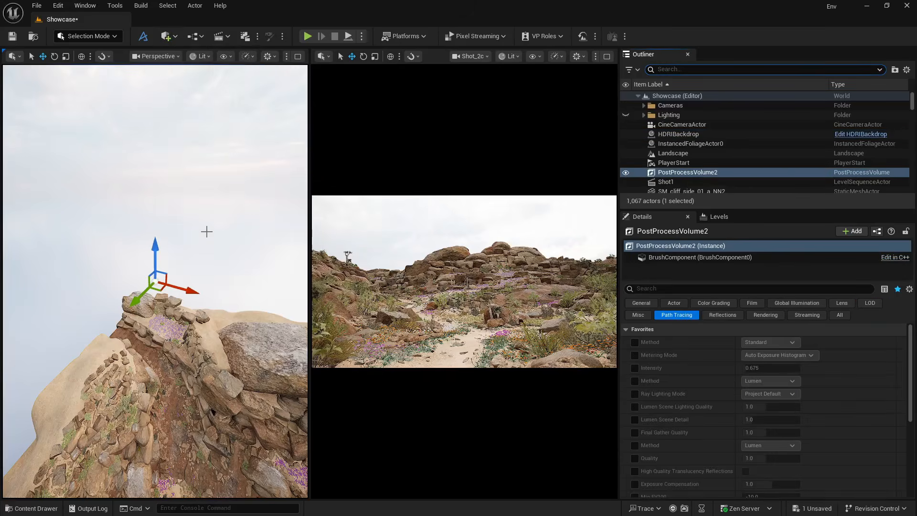
# Step: Enable Infinite Extent (Unbound) on the new post process volume and clear the property filter
pyautogui.click(734, 289)
pyautogui.write('infi')
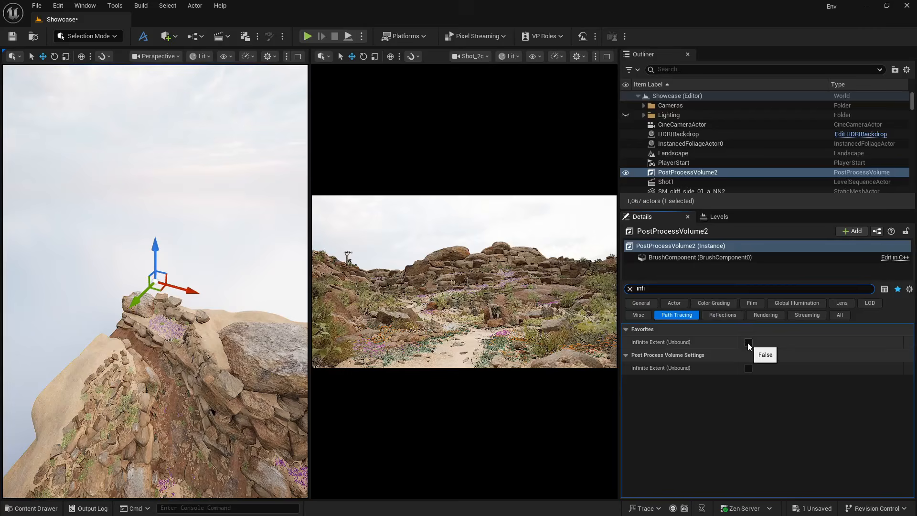
pyautogui.click(747, 342)
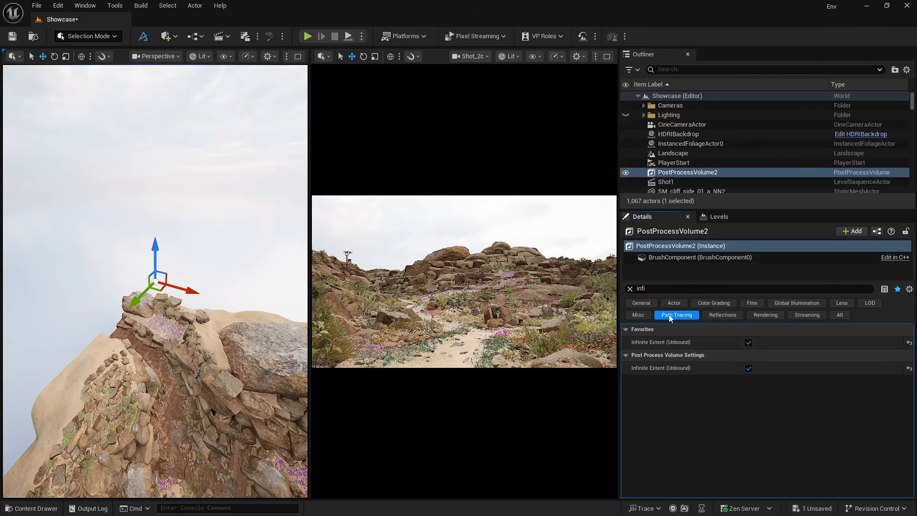
pyautogui.click(630, 289)
pyautogui.scroll(-2, 690, 418)
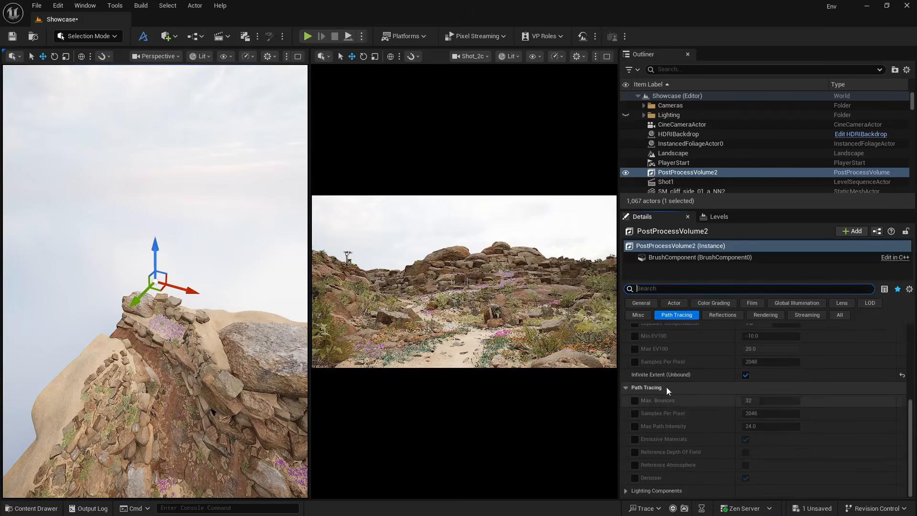
# Step: Enable the Min EV100 and Max EV100 overrides in the post process volume's exposure settings
pyautogui.click(640, 303)
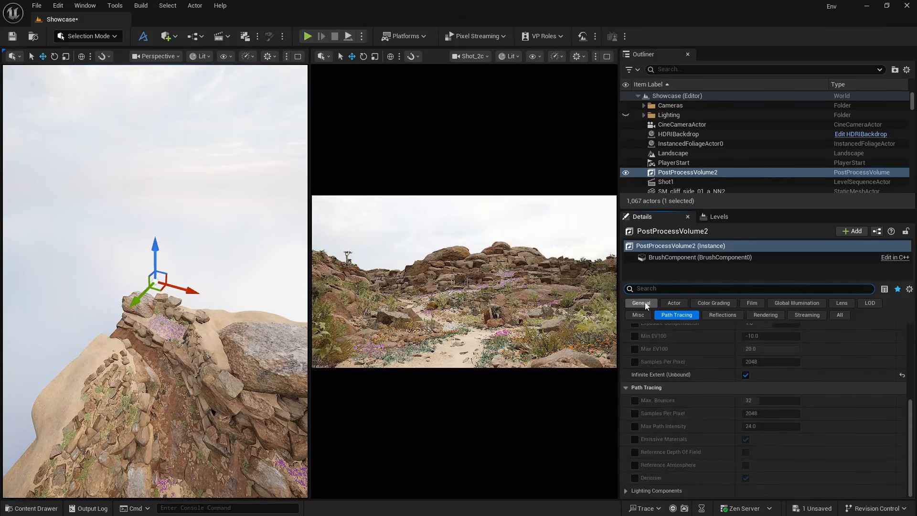
pyautogui.click(839, 314)
pyautogui.scroll(-3, 681, 399)
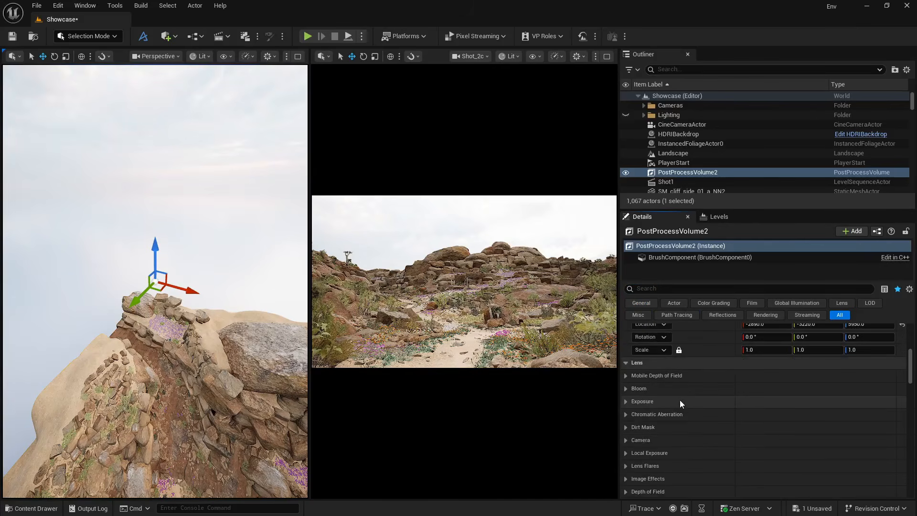
pyautogui.click(627, 402)
pyautogui.scroll(-2, 658, 398)
pyautogui.scroll(-1, 654, 411)
pyautogui.click(642, 430)
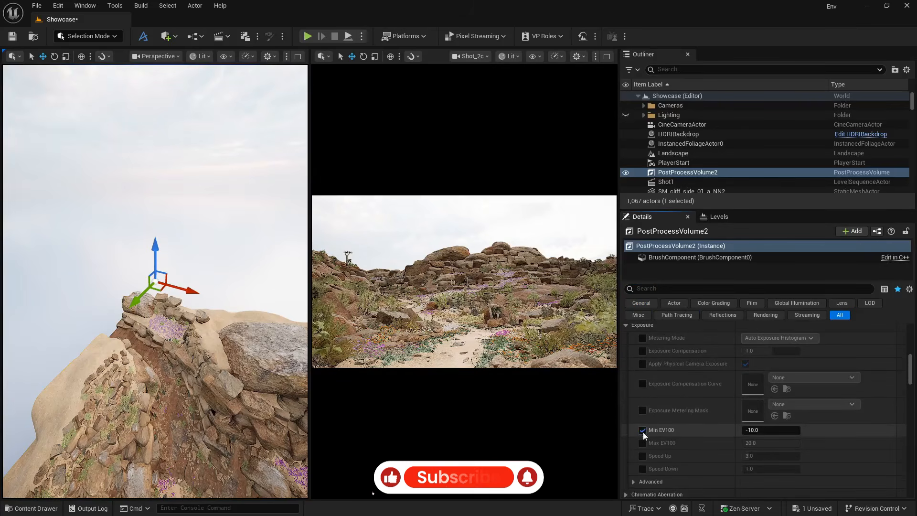
pyautogui.click(642, 443)
# Step: Set both Min EV100 and Max EV100 of the post process volume to 1
pyautogui.click(753, 429)
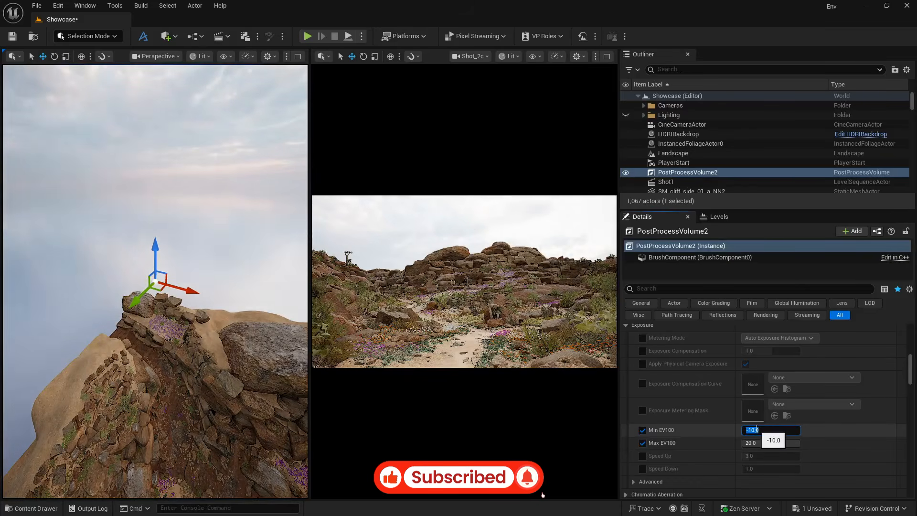
pyautogui.write('1')
pyautogui.press('Tab')
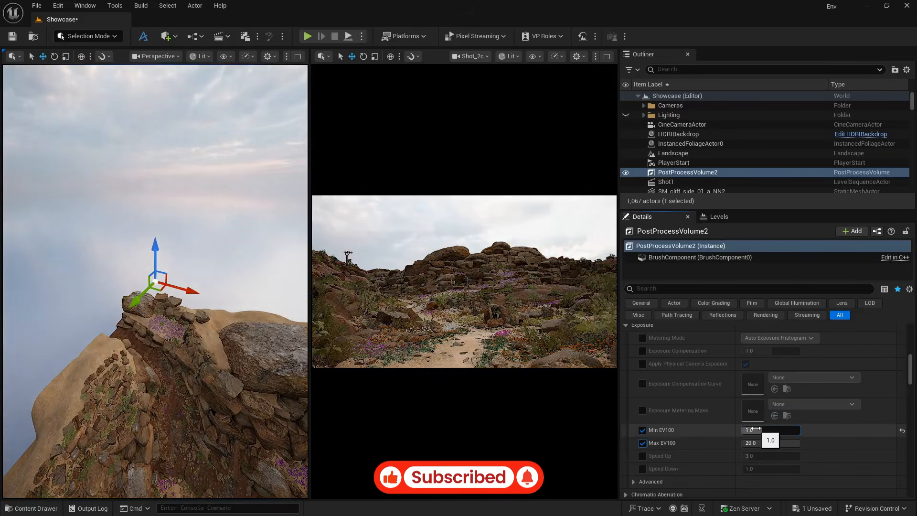
pyautogui.write('1')
pyautogui.press('Return')
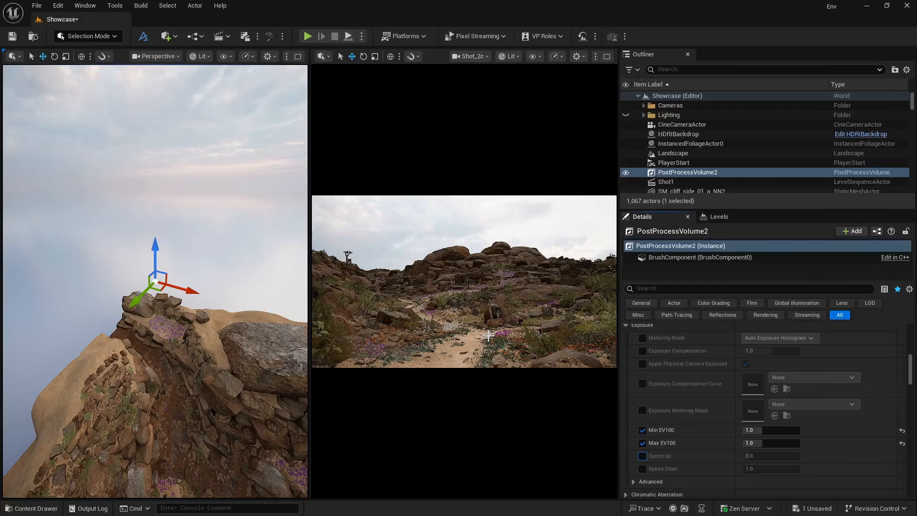
# Step: Set both Min EV100 and Max EV100 of the post process volume to 10
pyautogui.click(760, 429)
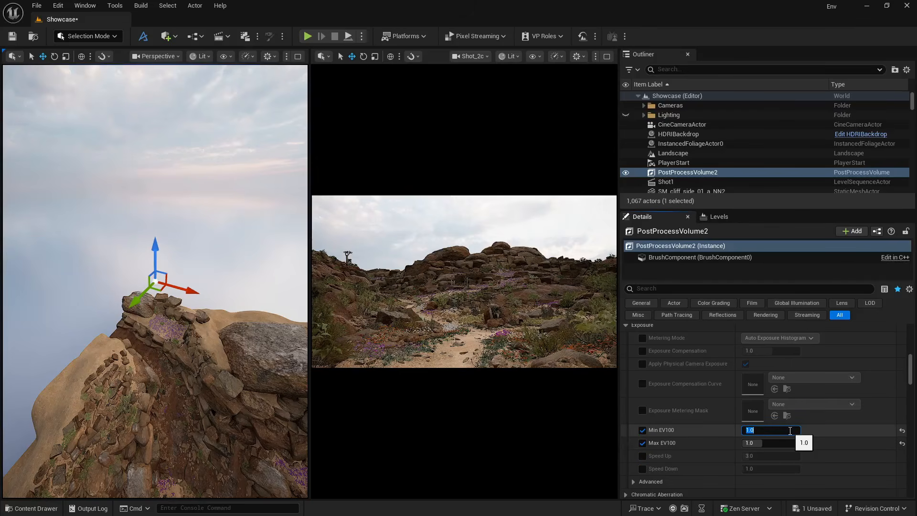
pyautogui.write('10')
pyautogui.press('Tab')
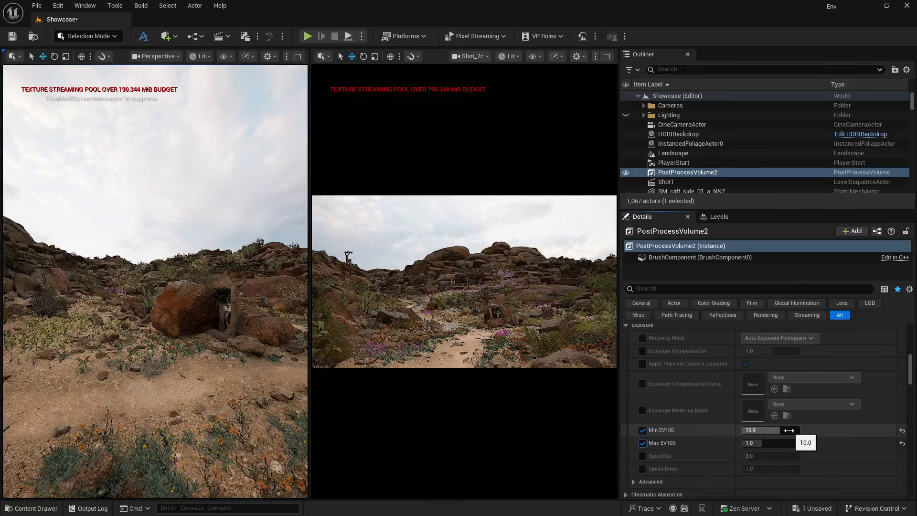
pyautogui.write('10')
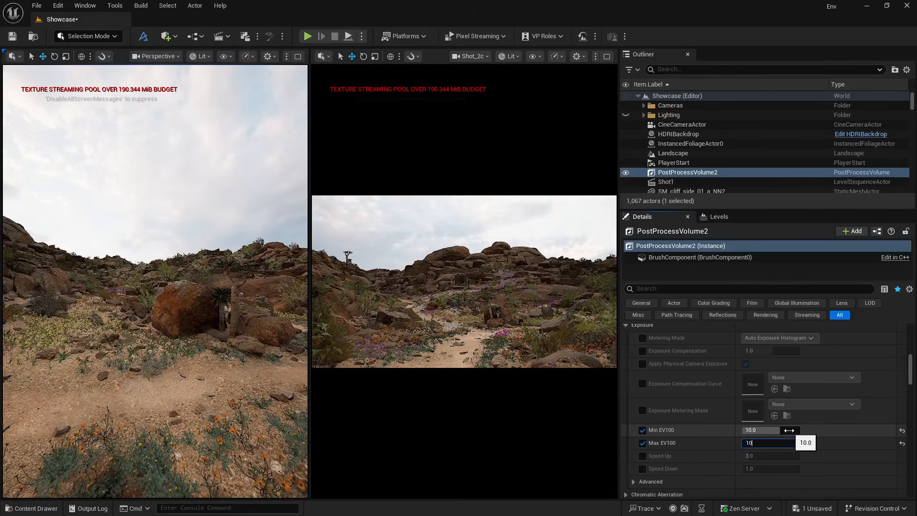
pyautogui.press('Tab')
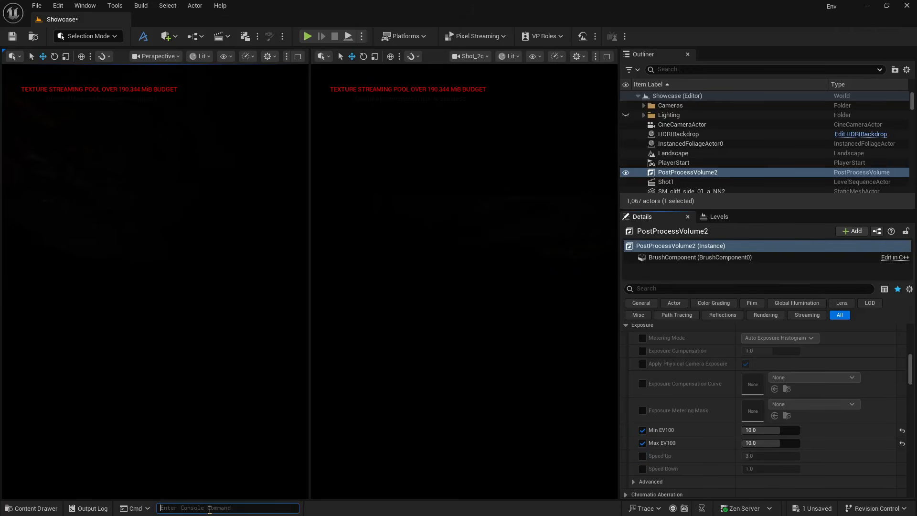
# Step: Disable texture streaming with the console command r.TextureStreaming 0
pyautogui.write('r.texture')
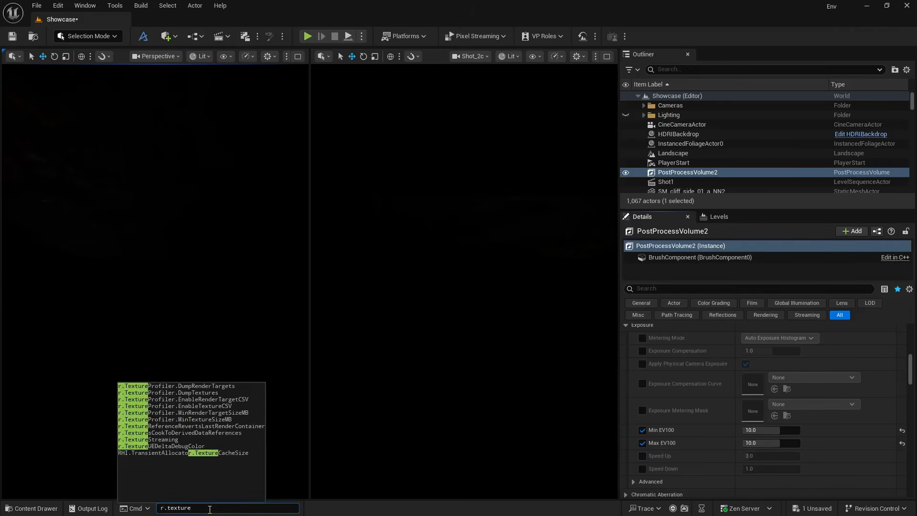
pyautogui.press('Down')
pyautogui.press('Down')
pyautogui.press('Down')
pyautogui.press('Down')
pyautogui.press('Down')
pyautogui.press('Down')
pyautogui.press('Down')
pyautogui.press('Down')
pyautogui.press('Down')
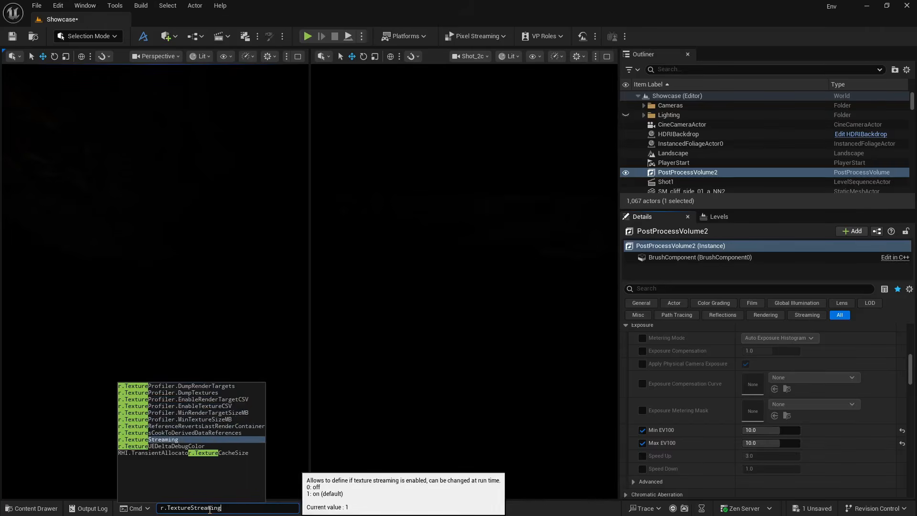
pyautogui.press('Tab')
pyautogui.write('0')
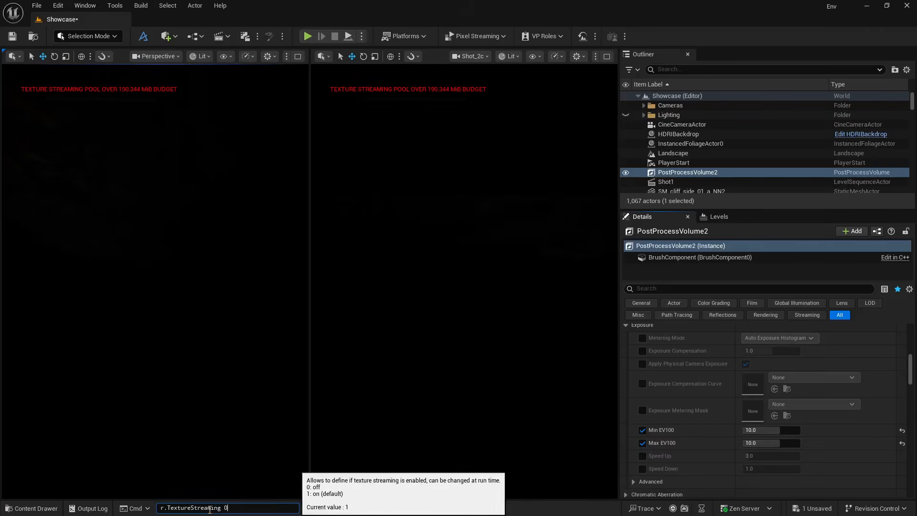
pyautogui.press('Return')
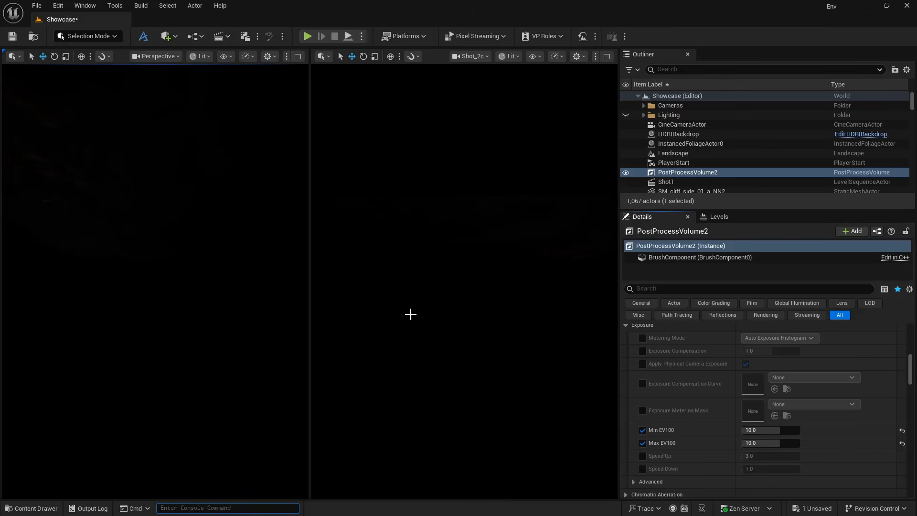
# Step: Check the Shot_2c camera view in Unlit mode and return it to Lit
pyautogui.click(509, 56)
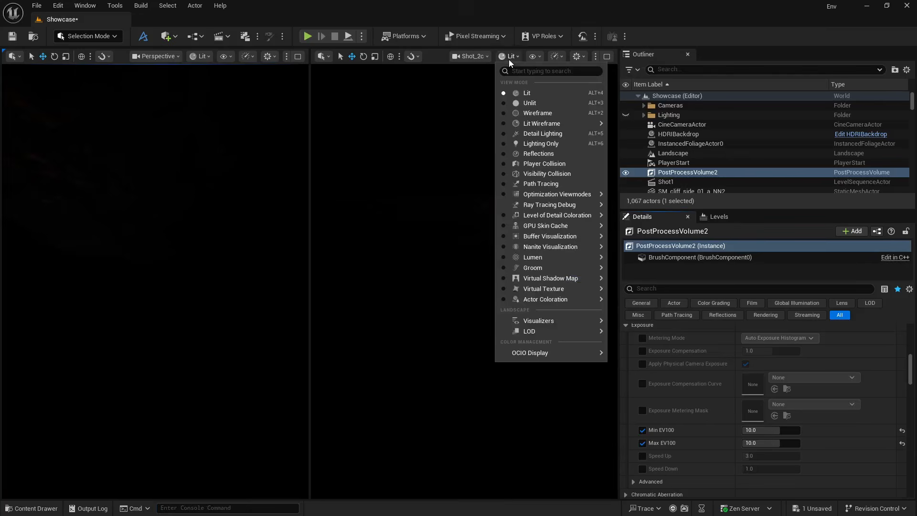
pyautogui.click(519, 102)
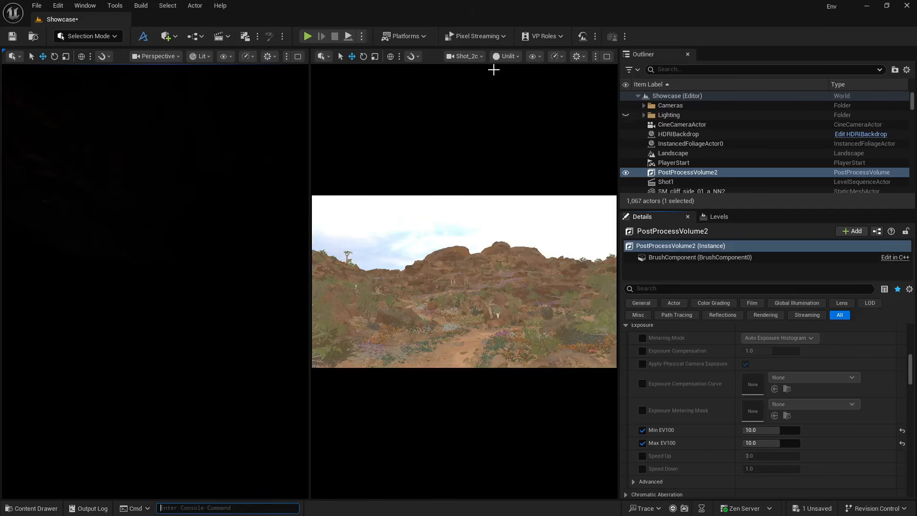
pyautogui.click(505, 56)
pyautogui.click(516, 92)
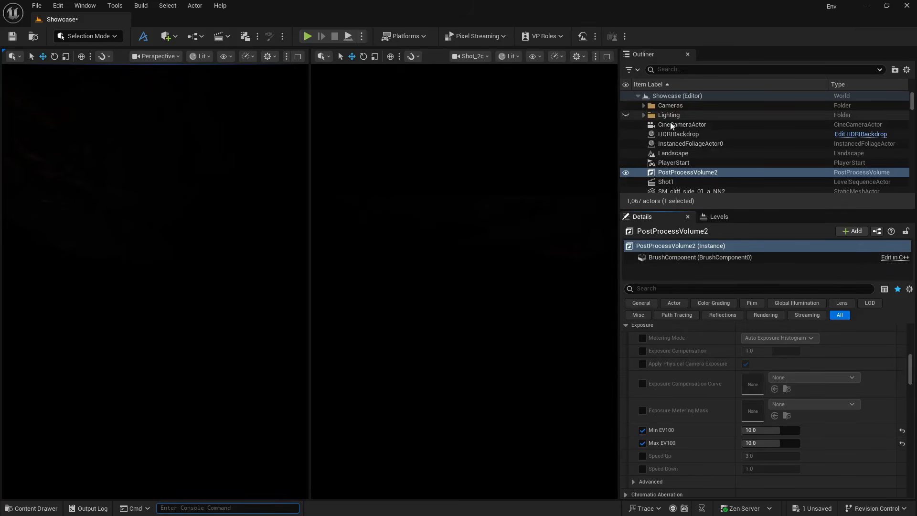
# Step: Set the HDRI backdrop's intensity to 300
pyautogui.click(673, 134)
pyautogui.scroll(-5, 715, 390)
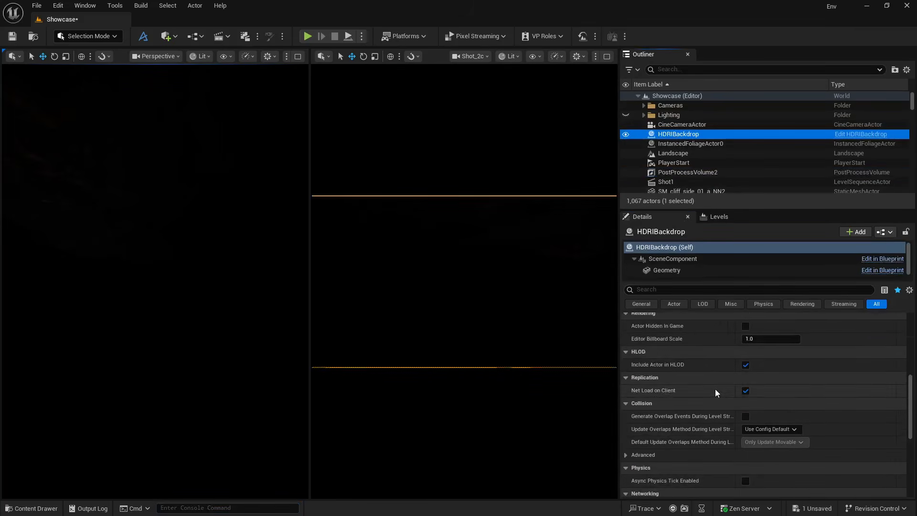
pyautogui.scroll(3, 715, 389)
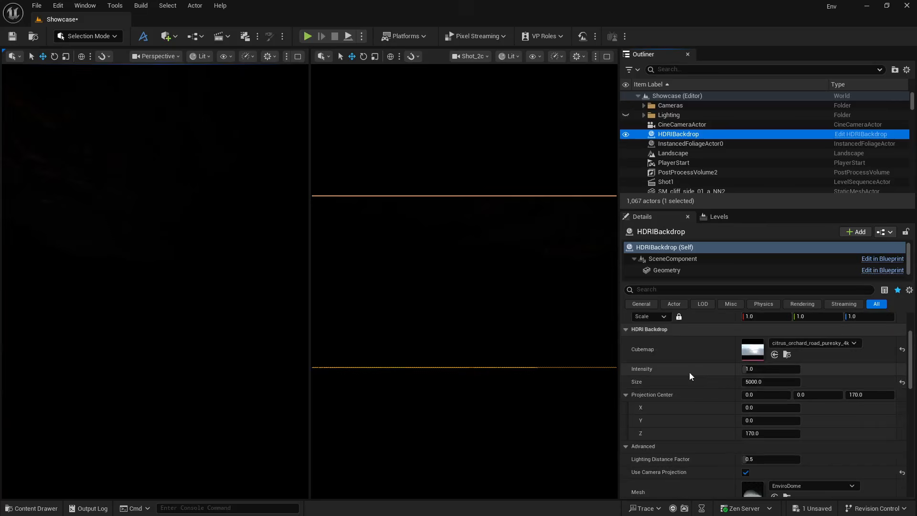
pyautogui.click(760, 369)
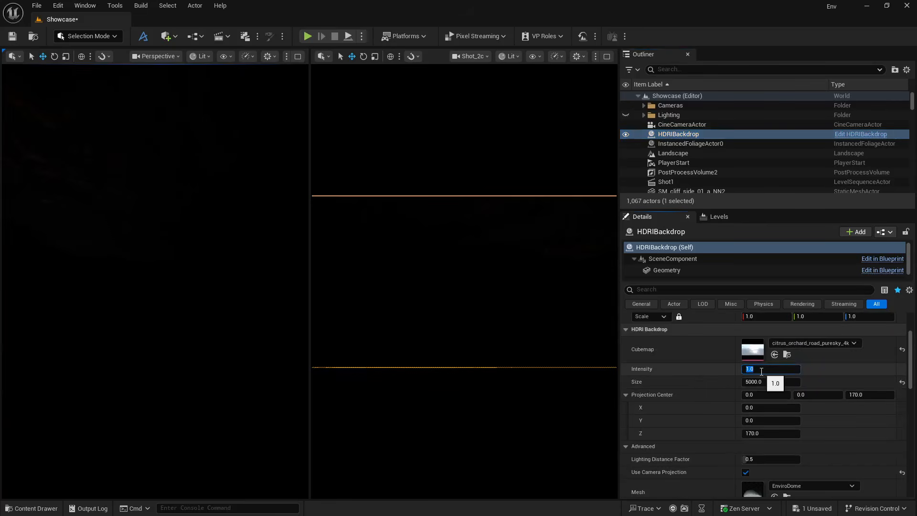
pyautogui.write('300')
pyautogui.press('Return')
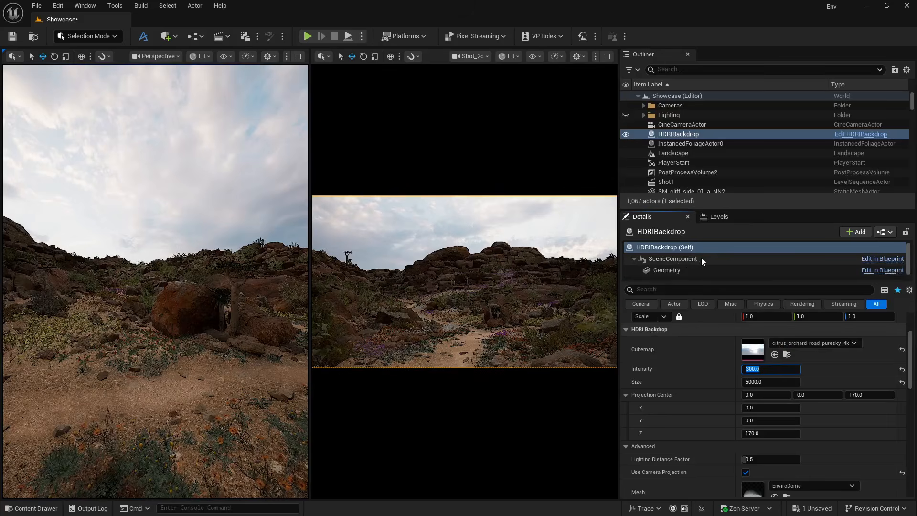
# Step: Set the HDRI backdrop skylight's source type to SLS Specified Cubemap and assign citrus_orchard_road_puresky_4k as its cubemap
pyautogui.scroll(-1, 694, 270)
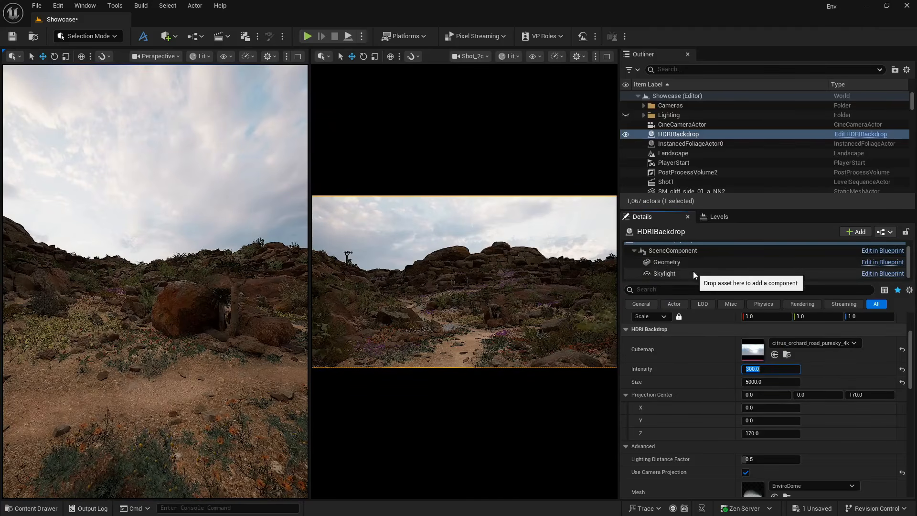
pyautogui.click(694, 273)
pyautogui.click(764, 368)
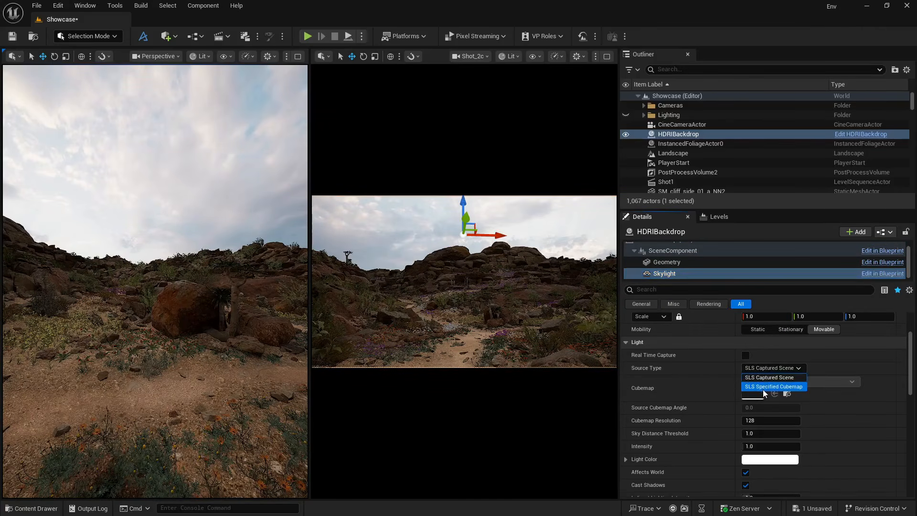
pyautogui.click(768, 387)
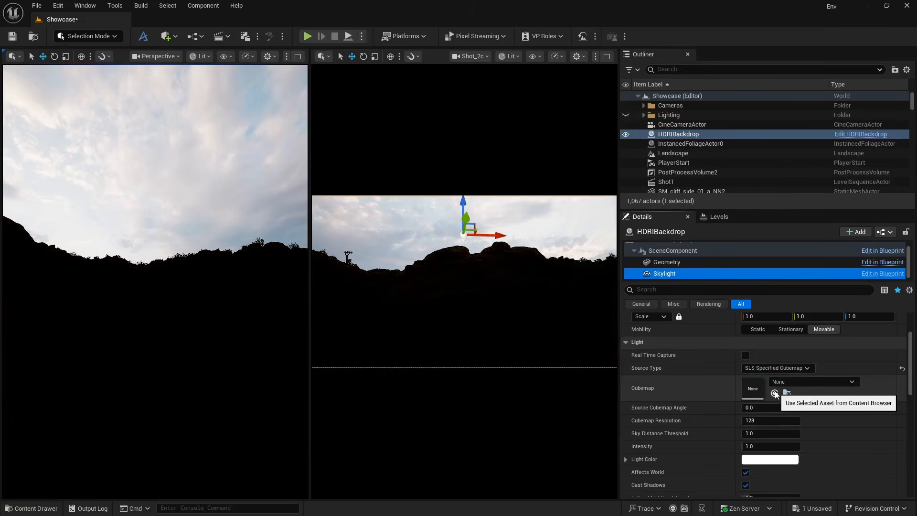
pyautogui.click(774, 394)
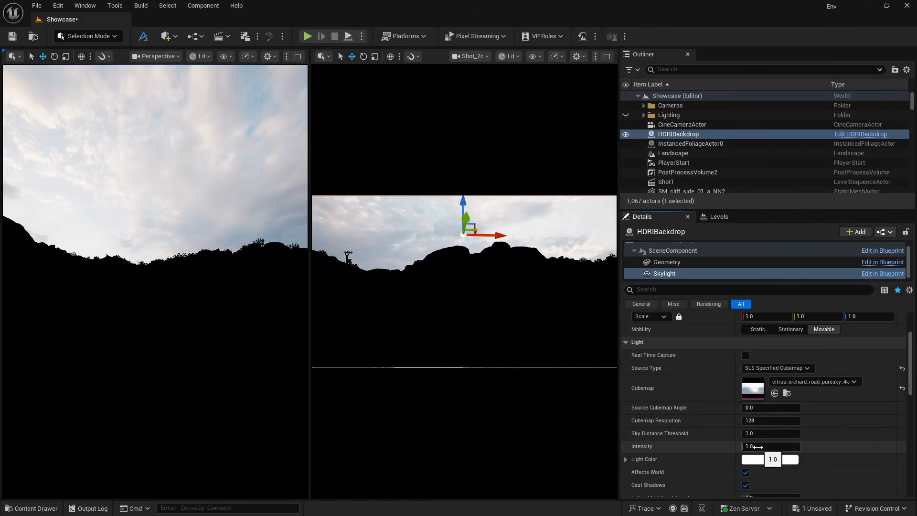
# Step: Try a skylight intensity of 300 and raise it to 500
pyautogui.click(758, 447)
pyautogui.press('Return')
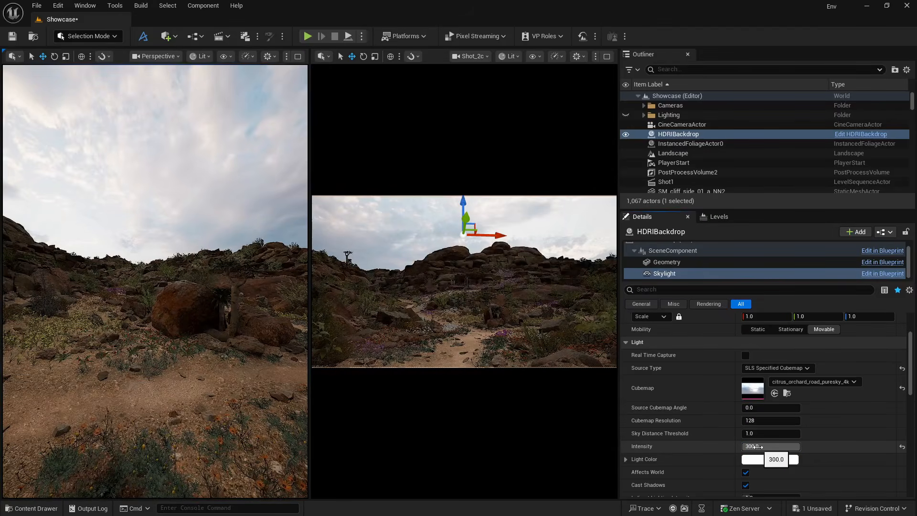
pyautogui.click(759, 446)
pyautogui.write('500')
pyautogui.press('Return')
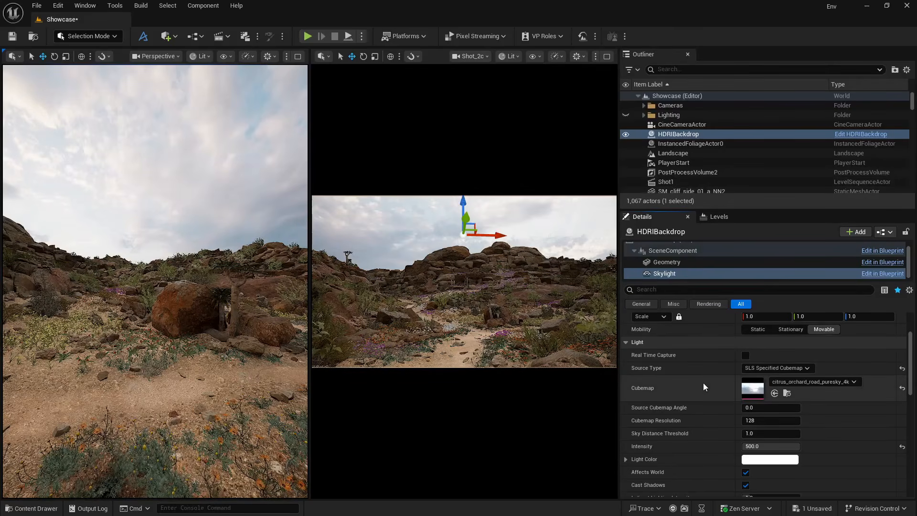
# Step: Set the skylight's cubemap resolution to 2048
pyautogui.click(751, 420)
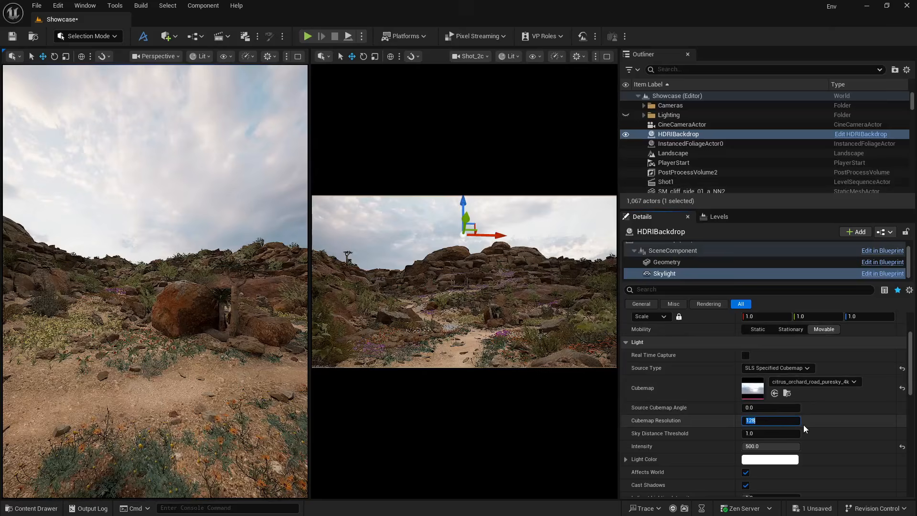
pyautogui.write('2048')
pyautogui.press('Return')
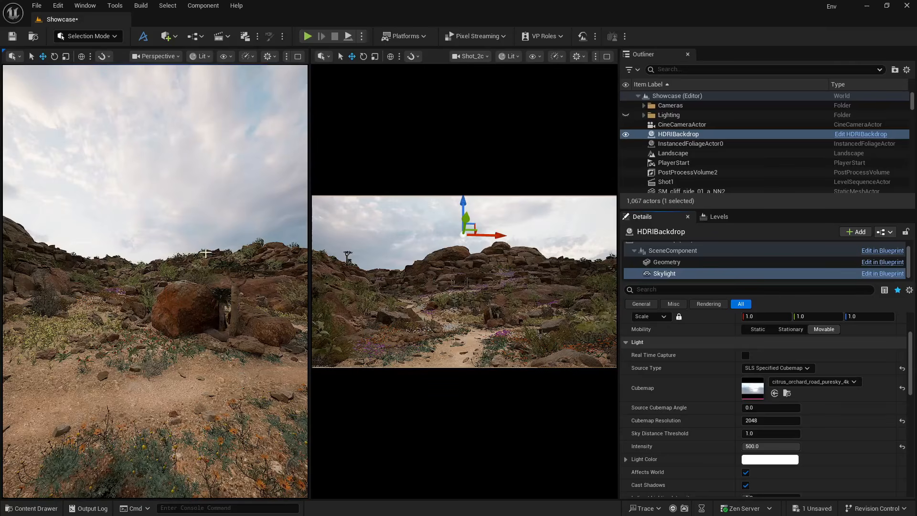
# Step: Add a Directional Light above the rocky hill in the level
pyautogui.moveTo(181, 306); pyautogui.dragTo(256, 286, button='right')
pyautogui.moveTo(145, 290); pyautogui.dragTo(145, 291, button='right')
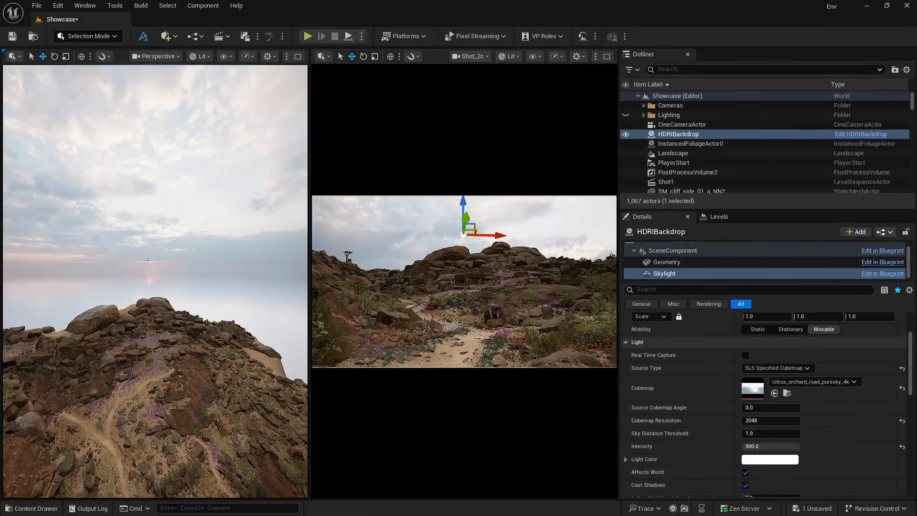
pyautogui.click(167, 36)
pyautogui.click(167, 37)
pyautogui.click(175, 36)
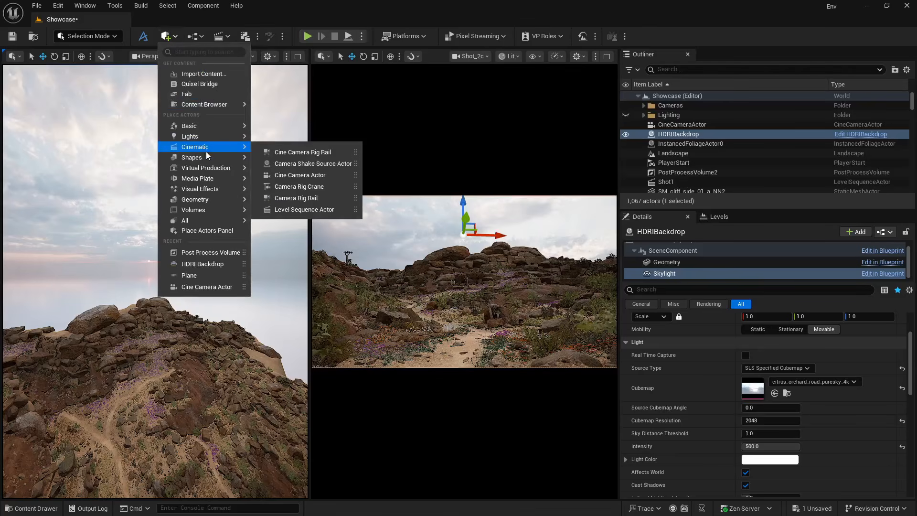
pyautogui.moveTo(215, 137)
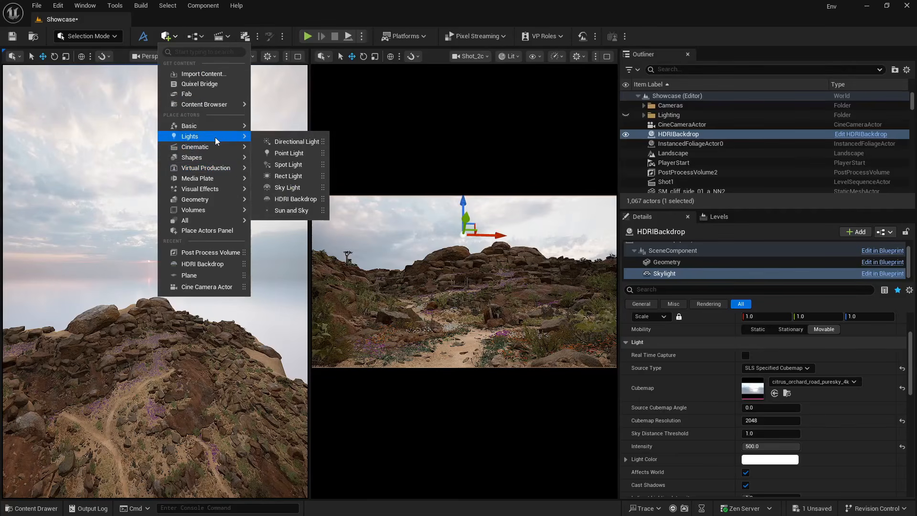
pyautogui.click(277, 141)
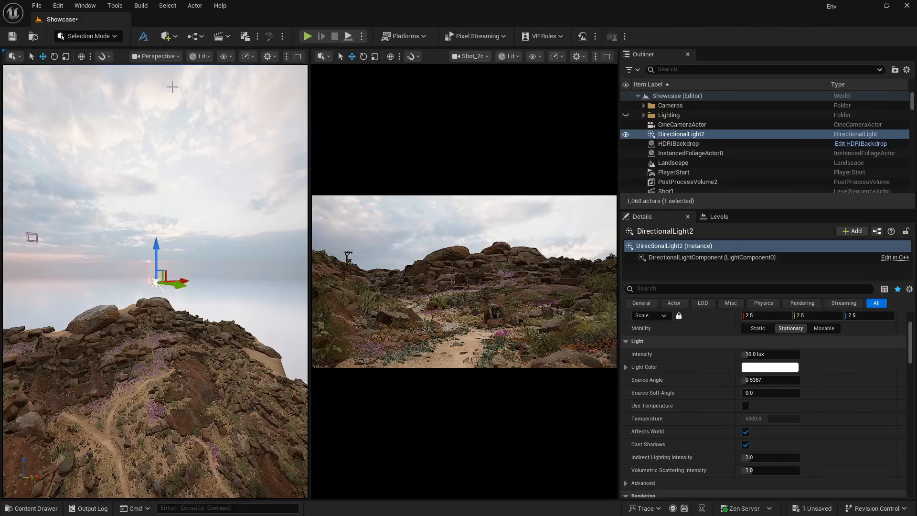
# Step: Add a Sky Atmosphere actor to the level
pyautogui.click(166, 36)
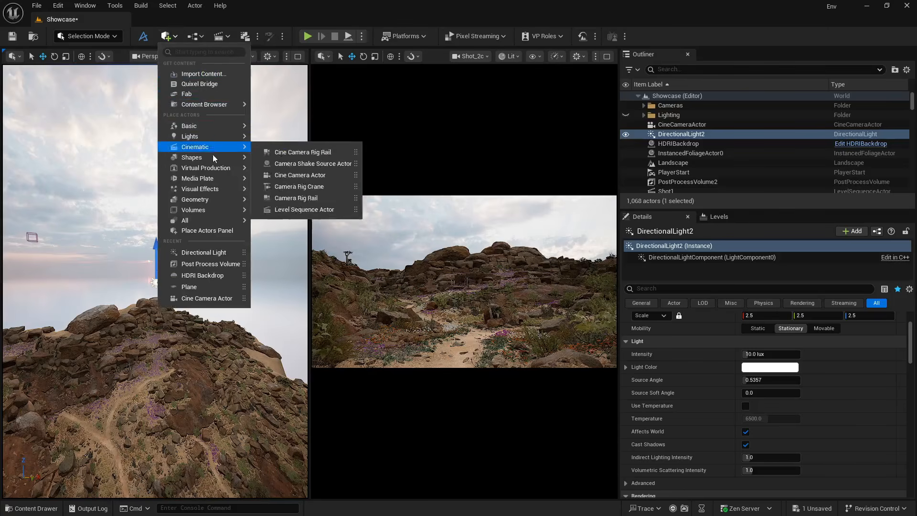
pyautogui.moveTo(212, 170)
pyautogui.moveTo(213, 190)
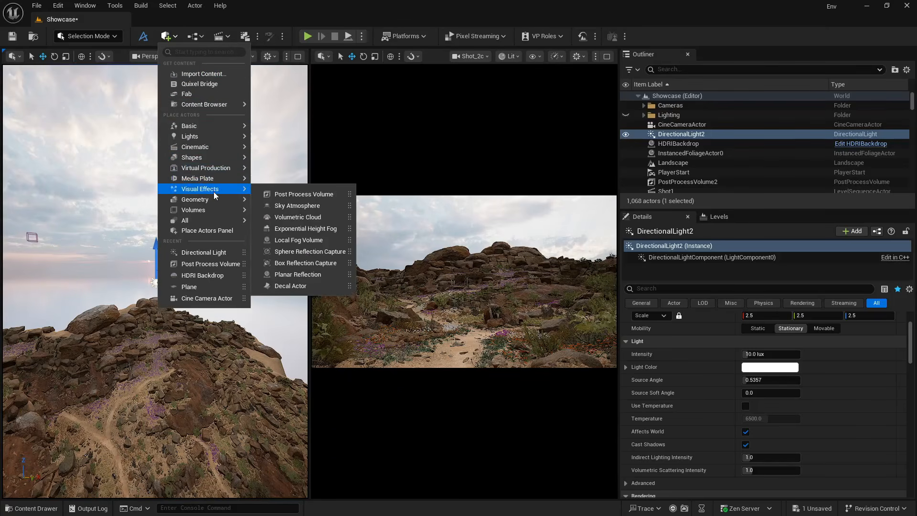
pyautogui.click(298, 206)
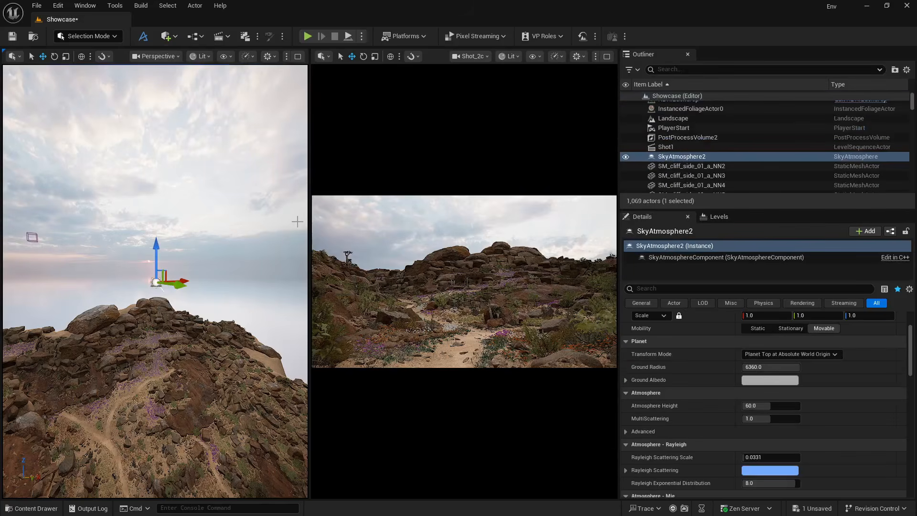
# Step: Hide the HDRI backdrop in the level so only the new sky atmosphere remains
pyautogui.scroll(3, 643, 125)
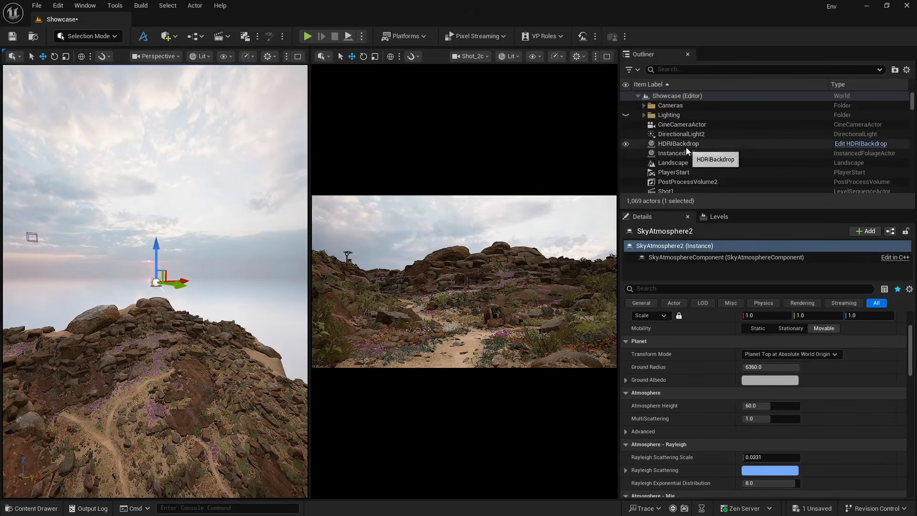
pyautogui.moveTo(184, 277); pyautogui.dragTo(159, 253, button='right')
pyautogui.press('q')
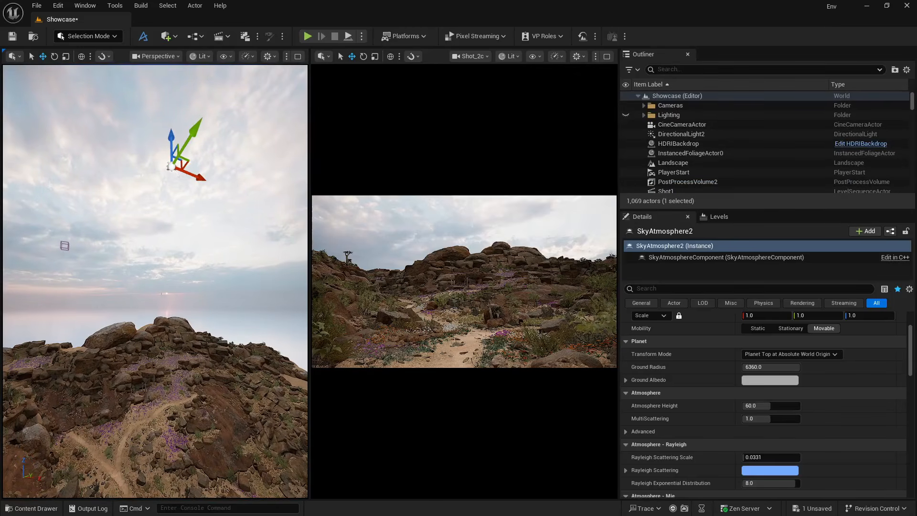
pyautogui.click(625, 143)
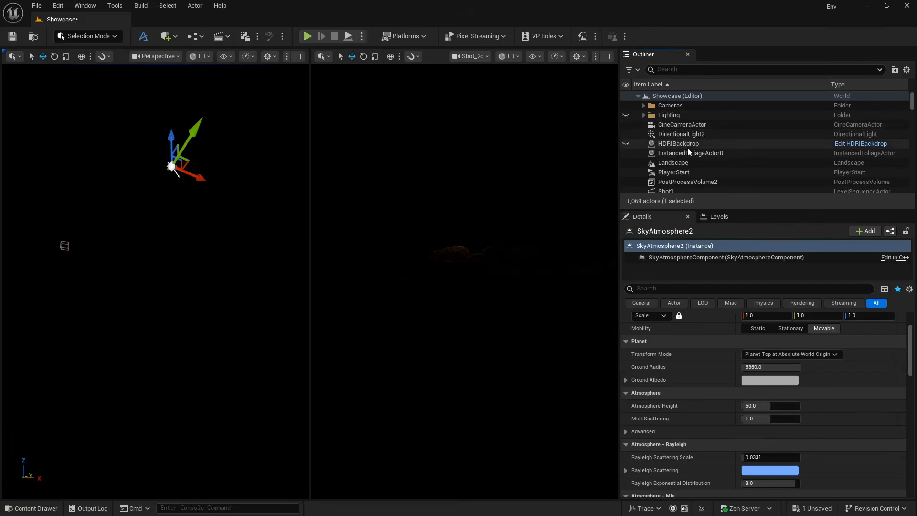
# Step: Make the new directional light Movable and set its intensity to 100000 lux
pyautogui.scroll(-2, 687, 149)
pyautogui.scroll(3, 687, 149)
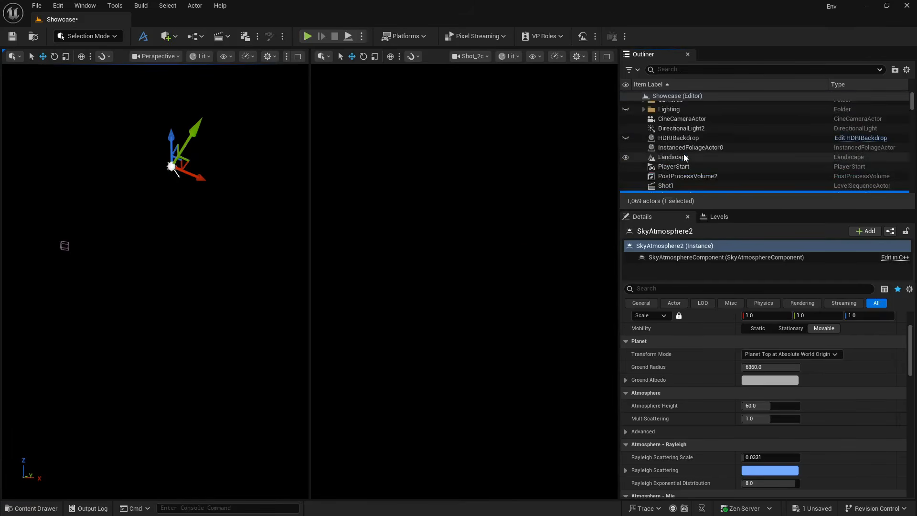
pyautogui.click(686, 135)
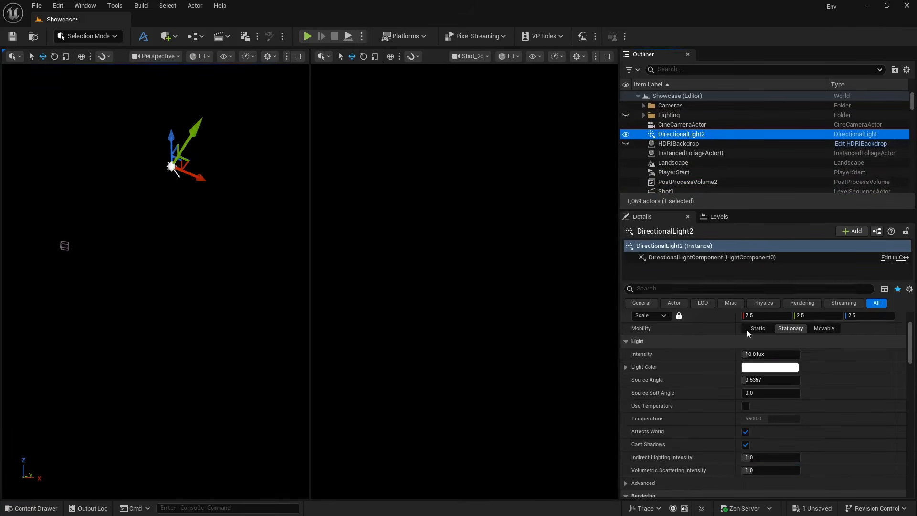
pyautogui.click(817, 327)
pyautogui.click(760, 355)
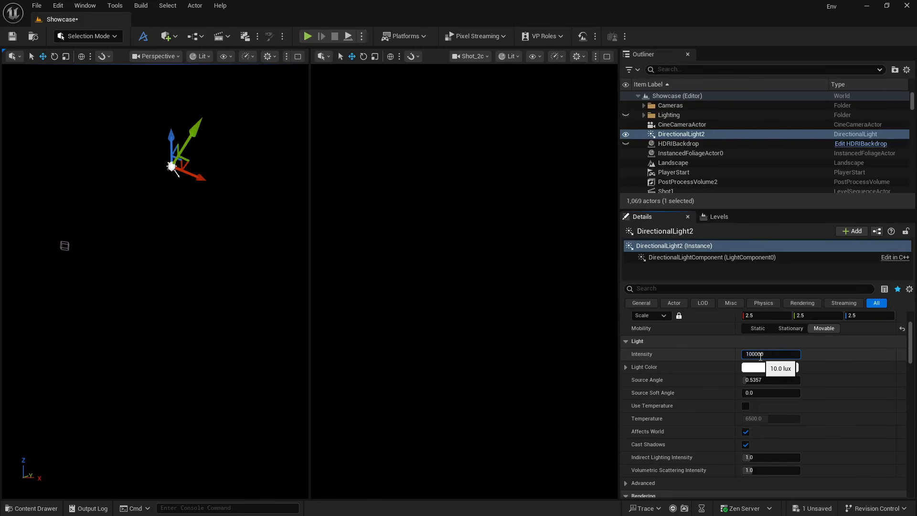
pyautogui.write('100000')
pyautogui.press('Return')
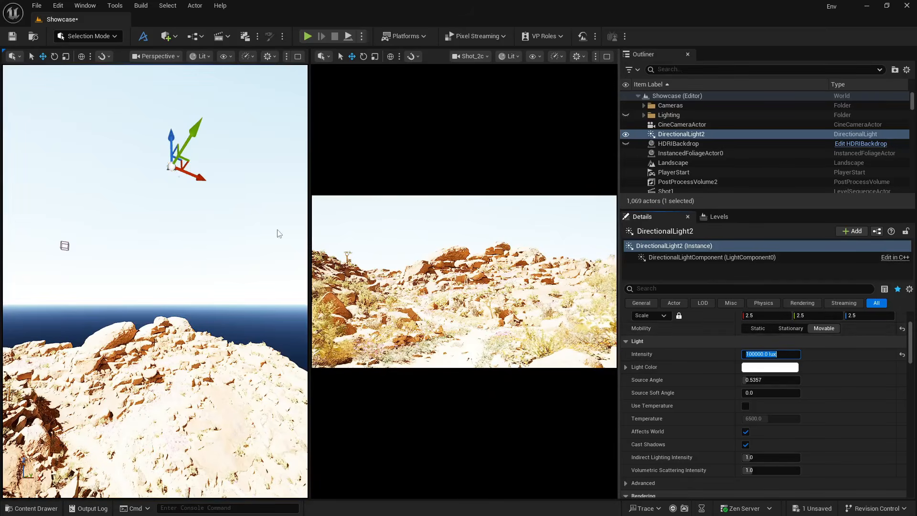
# Step: Set the directional light's intensity to 50000 lux
pyautogui.click(751, 353)
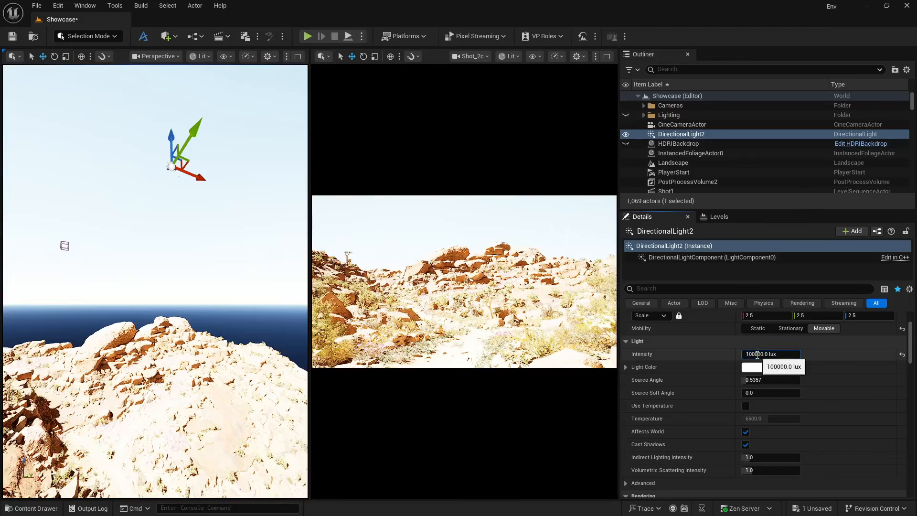
pyautogui.hotkey('ctrl', 'a')
pyautogui.write('5000')
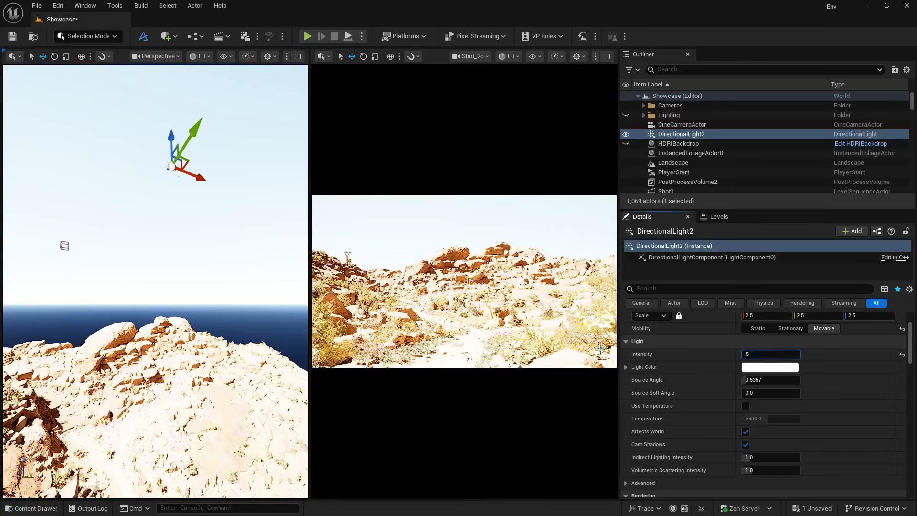
pyautogui.press('Return')
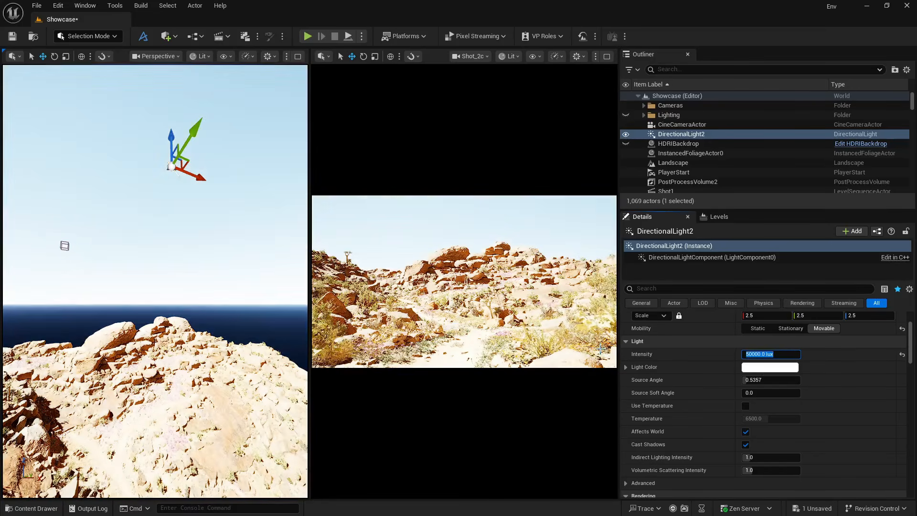
# Step: Show the HDRI backdrop briefly to compare it with the atmosphere sky, and hide it again
pyautogui.moveTo(191, 266)
pyautogui.mouseDown(button='right')
pyautogui.moveTo(48, 280)
pyautogui.moveTo(74, 302)
pyautogui.moveTo(223, 315)
pyautogui.moveTo(185, 266)
pyautogui.mouseUp(button='right')
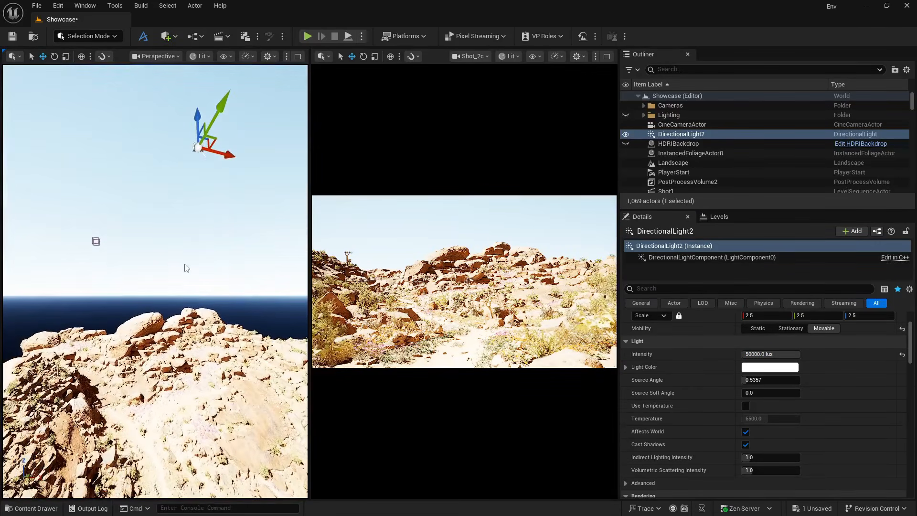
pyautogui.click(625, 144)
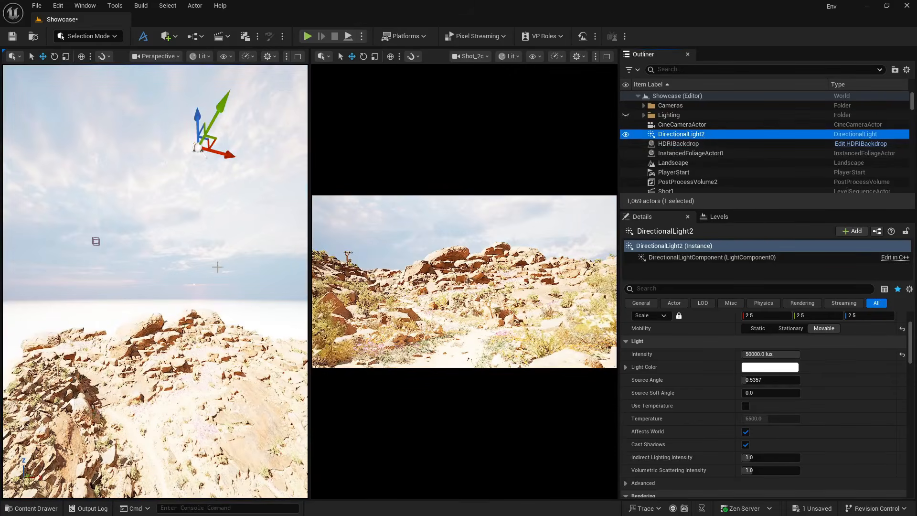
pyautogui.click(626, 144)
# Step: Rotate the sun interactively through several angles and leave it low near the horizon behind the rocky hill
pyautogui.click(158, 252)
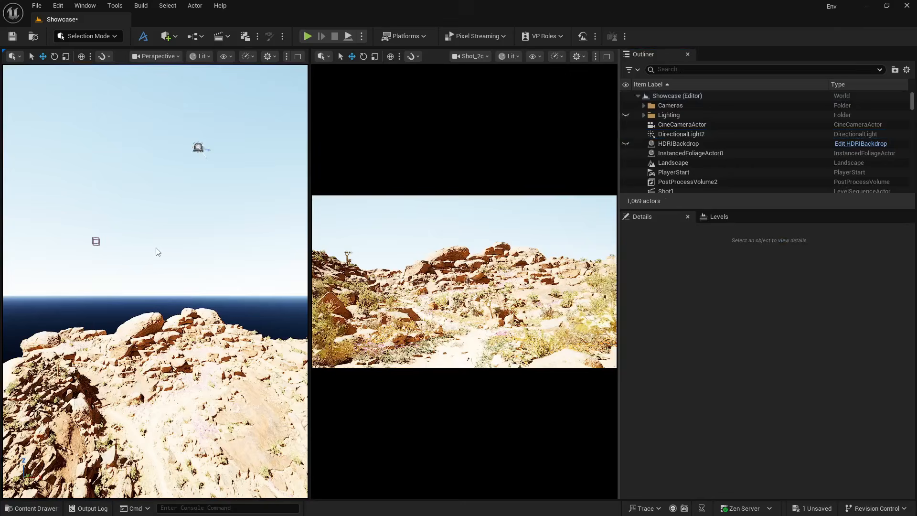
pyautogui.hotkey('ctrl', 'l')
pyautogui.hotkey('ctrl', 'l')
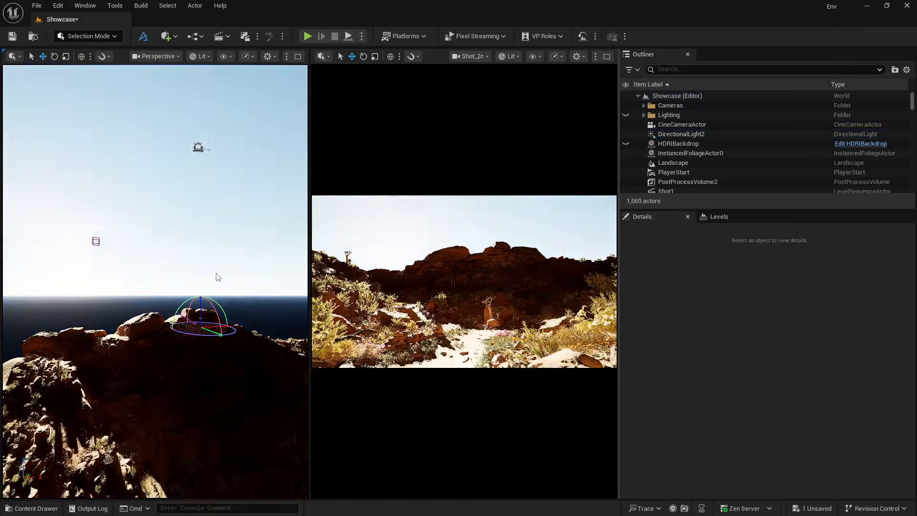
pyautogui.hotkey('ctrl', 'l')
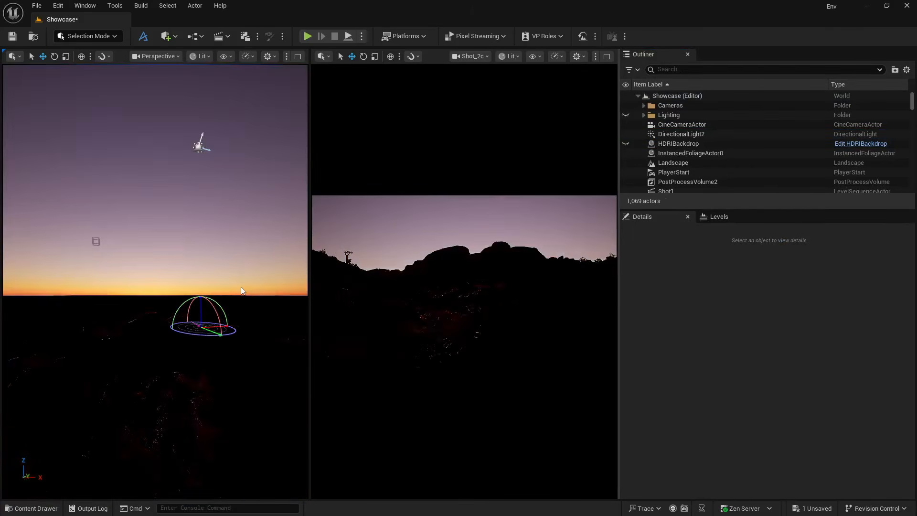
pyautogui.hotkey('ctrl', 'l')
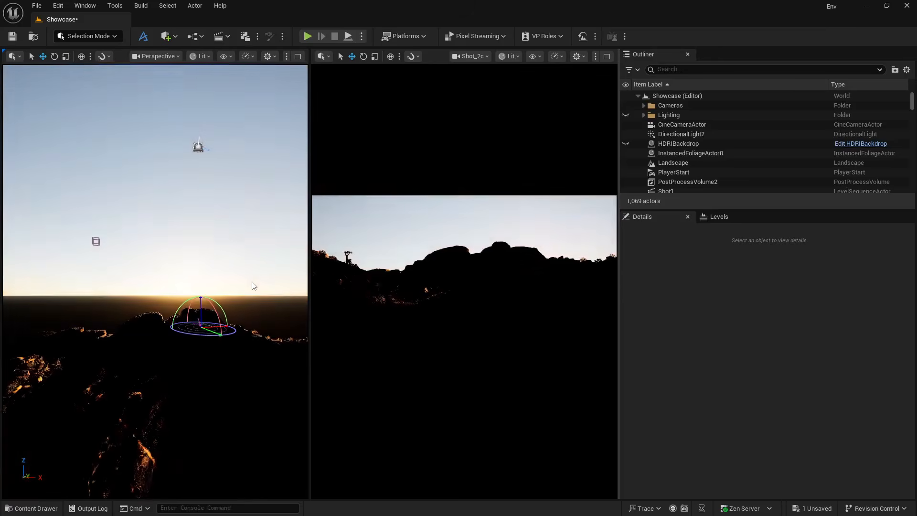
pyautogui.hotkey('ctrl', 'l')
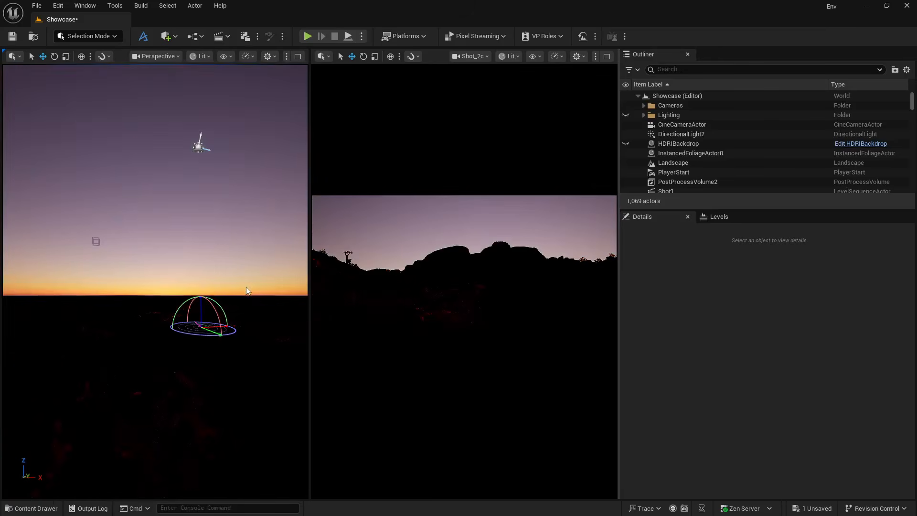
pyautogui.hotkey('ctrl', 'l')
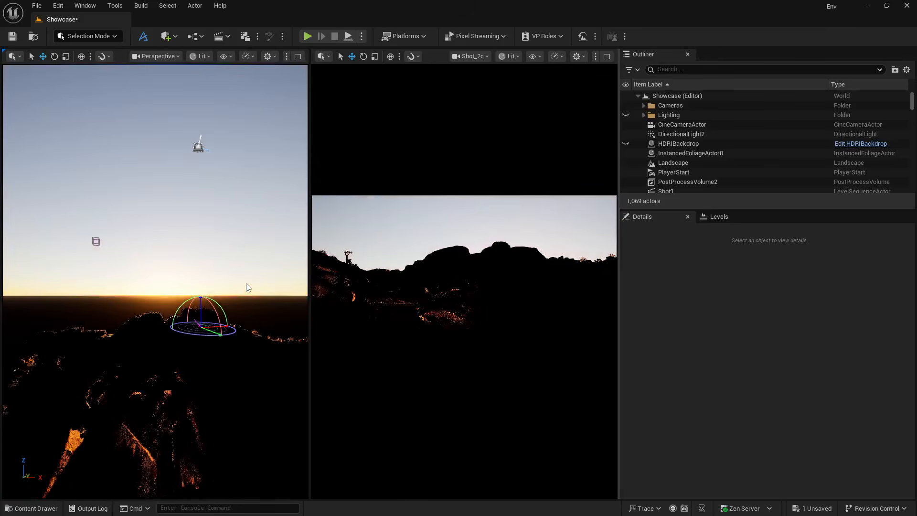
pyautogui.hotkey('ctrl', 'l')
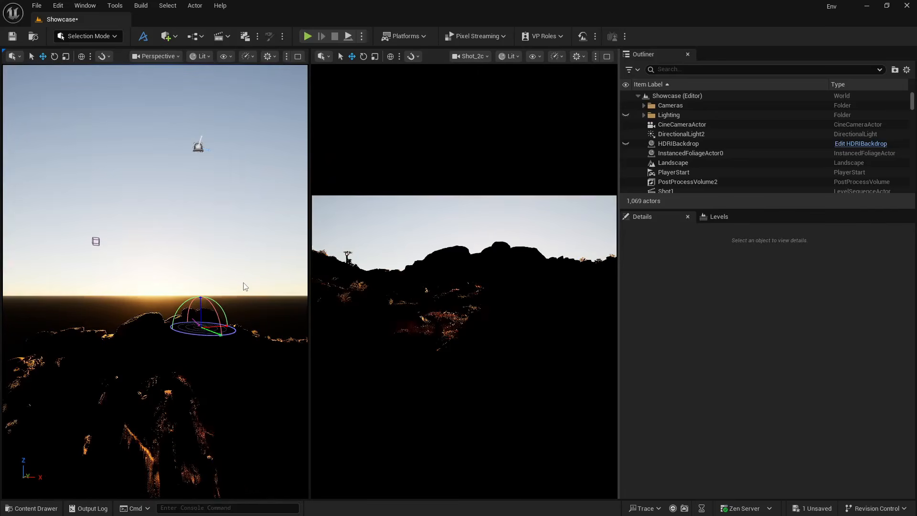
pyautogui.hotkey('ctrl', 'l')
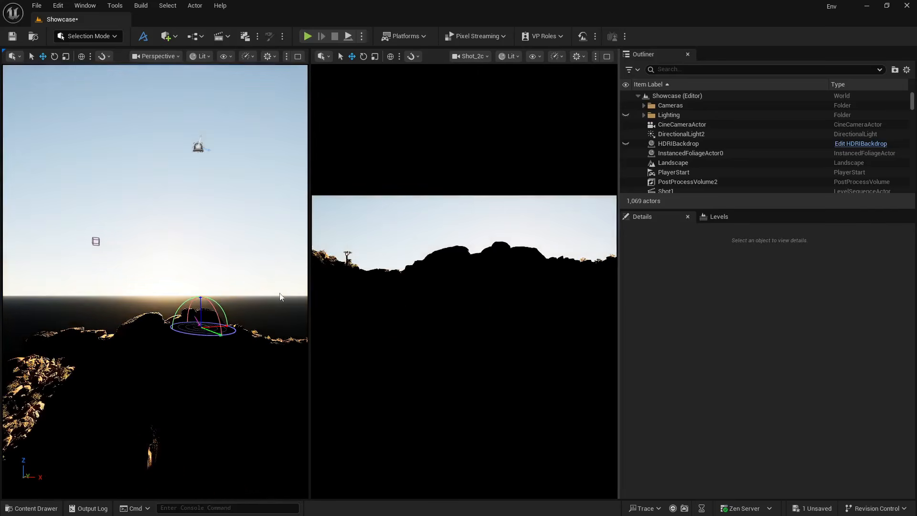
# Step: Compare the low sun with the HDRI backdrop shown and hidden, and re-aim the sun to about -4.7° pitch and 114.6° yaw
pyautogui.click(624, 144)
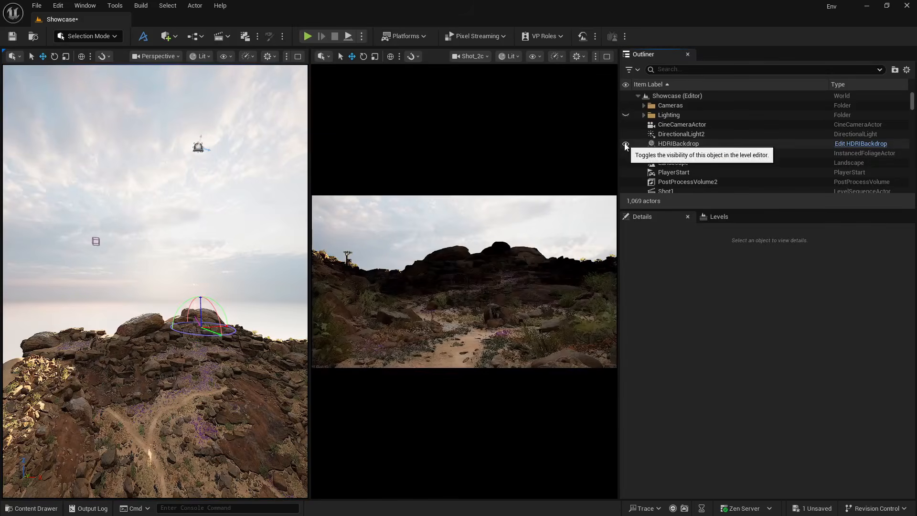
pyautogui.click(625, 143)
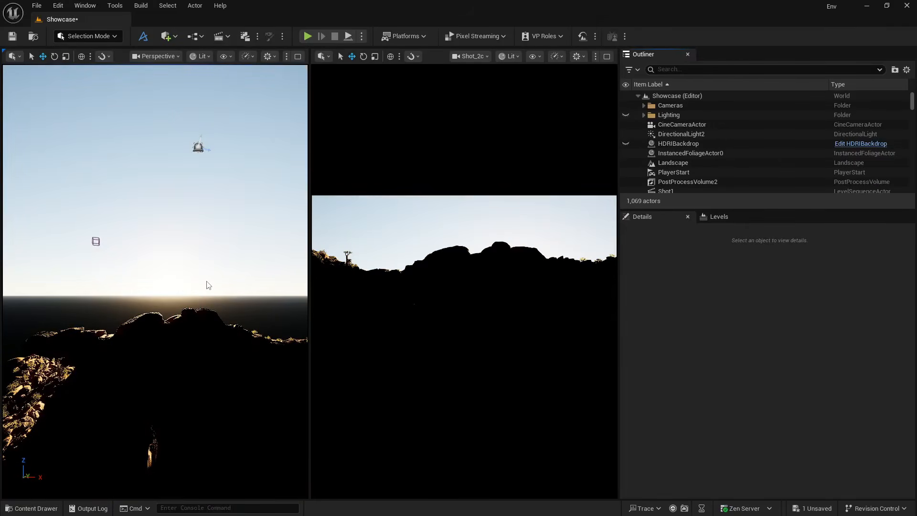
pyautogui.hotkey('ctrl', 'l')
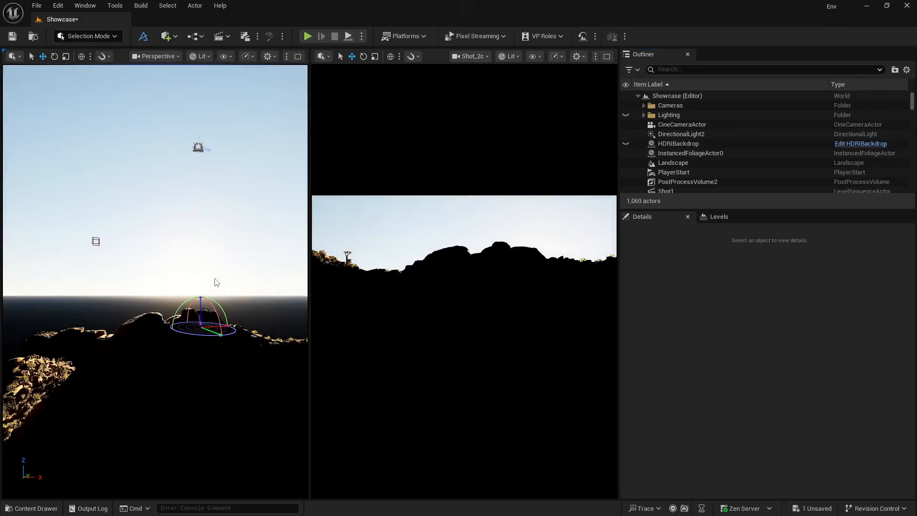
pyautogui.hotkey('ctrl', 'l')
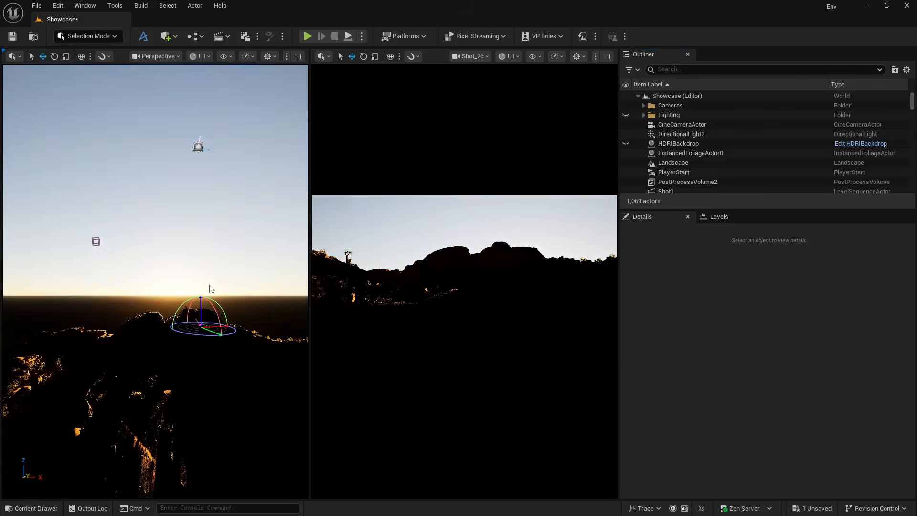
pyautogui.hotkey('ctrl', 'l')
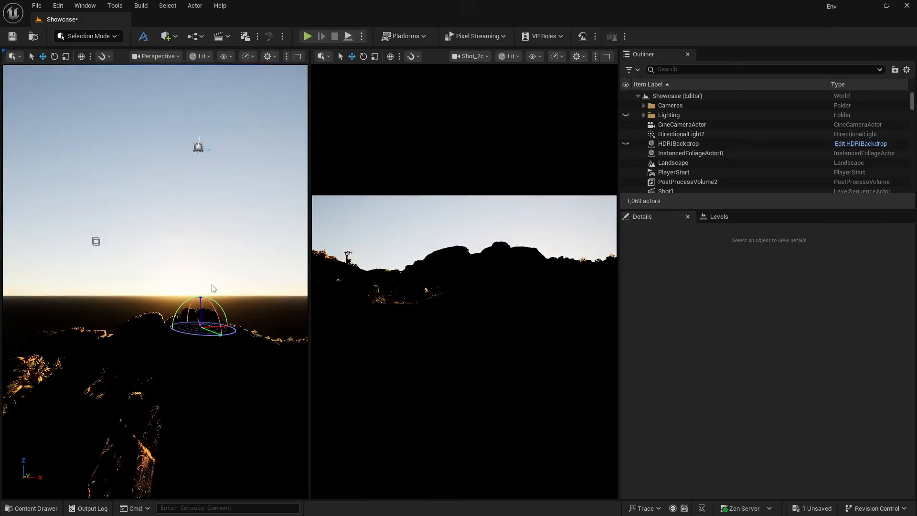
# Step: Try a source angle of 10 on the directional light
pyautogui.click(668, 134)
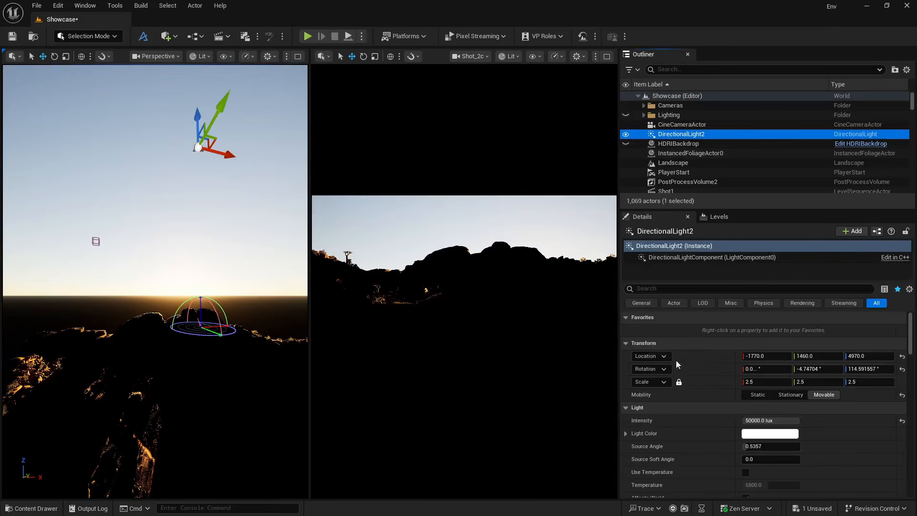
pyautogui.click(753, 446)
pyautogui.write('1')
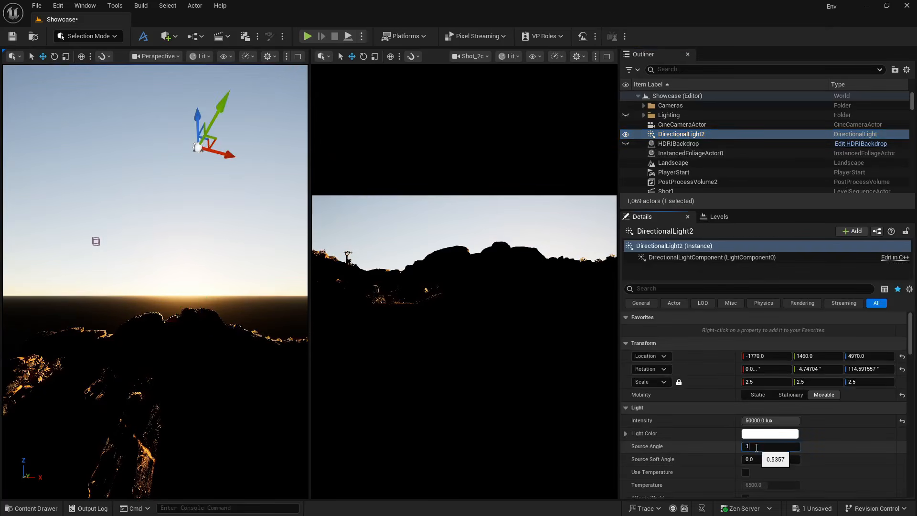
pyautogui.write('0')
pyautogui.press('Return')
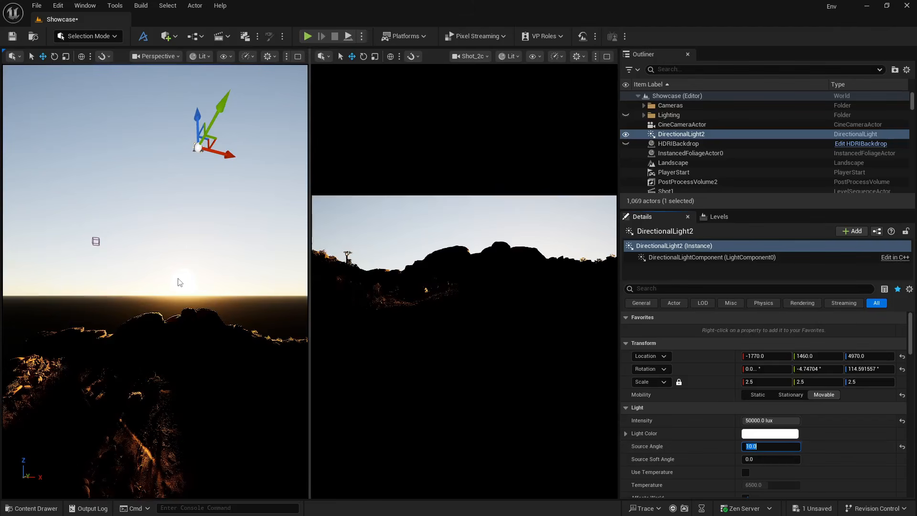
# Step: Rotate the sun down to the horizon above the hill, at about -1.3° pitch and 121.5° yaw
pyautogui.click(178, 279)
pyautogui.hotkey('ctrl', 'l')
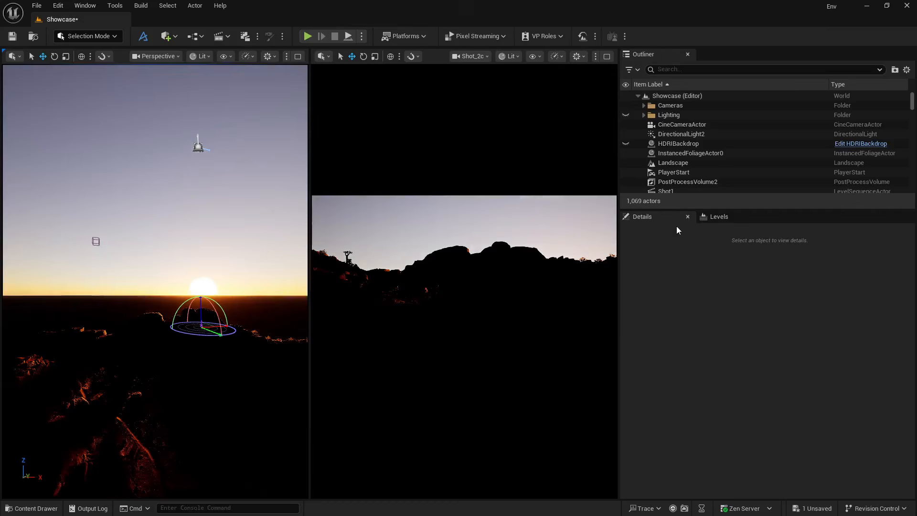
# Step: Set the directional light's source angle to 3 and toggle the HDRI backdrop's visibility to compare, leaving it hidden
pyautogui.click(681, 135)
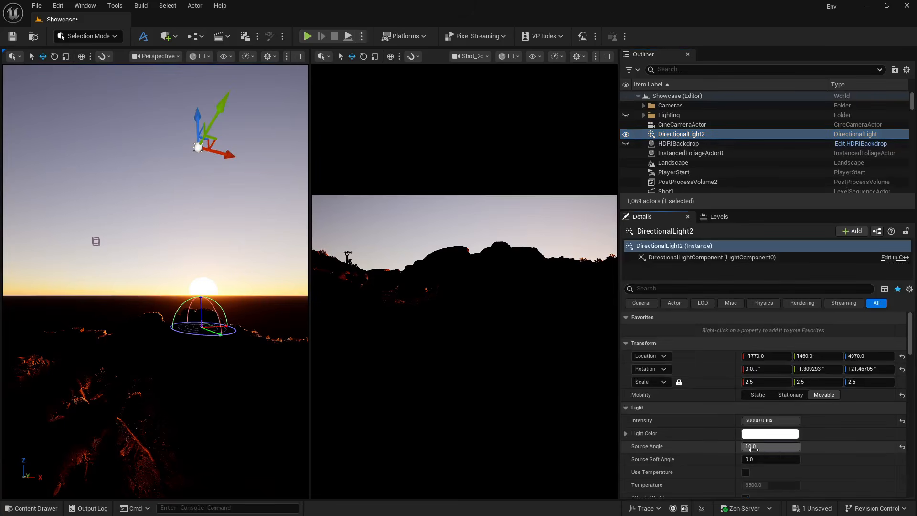
pyautogui.click(625, 143)
pyautogui.click(625, 143)
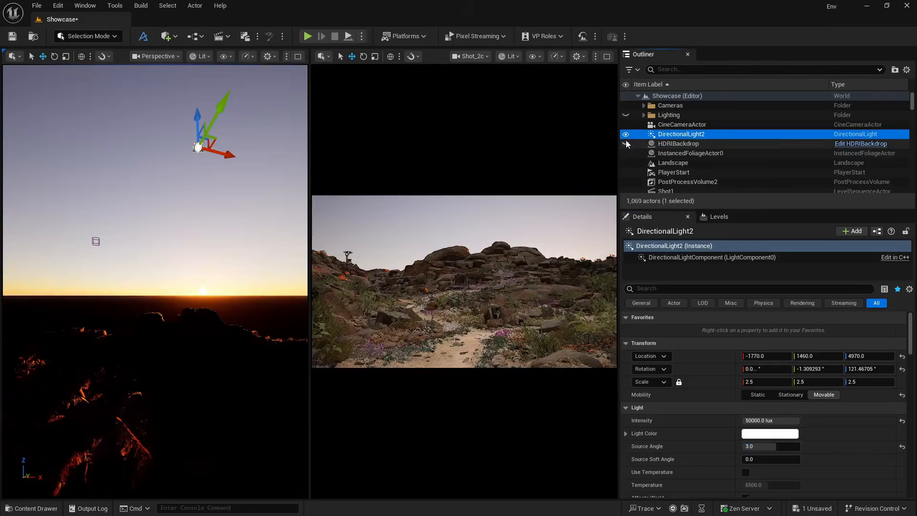
pyautogui.click(625, 143)
pyautogui.click(625, 143)
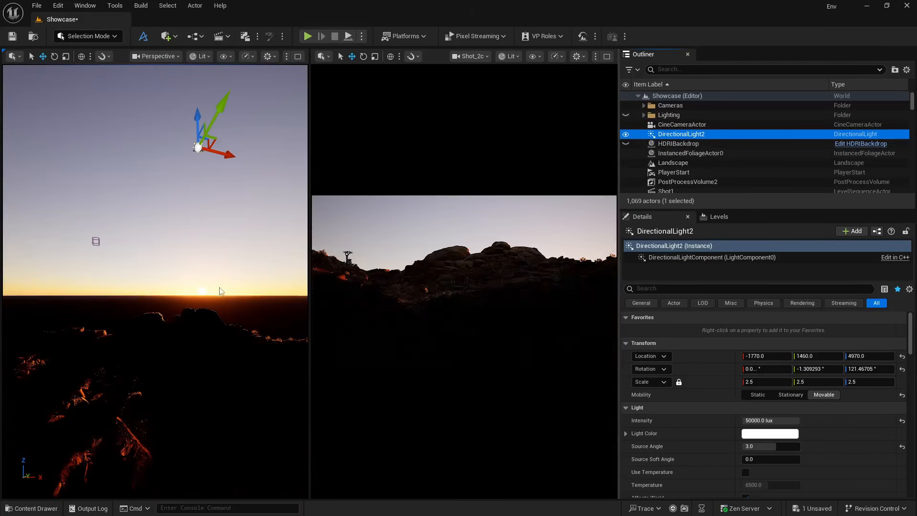
# Step: Raise the sun above the horizon to about -8.2° pitch and 120.9° yaw, and show the HDRI backdrop
pyautogui.click(194, 289)
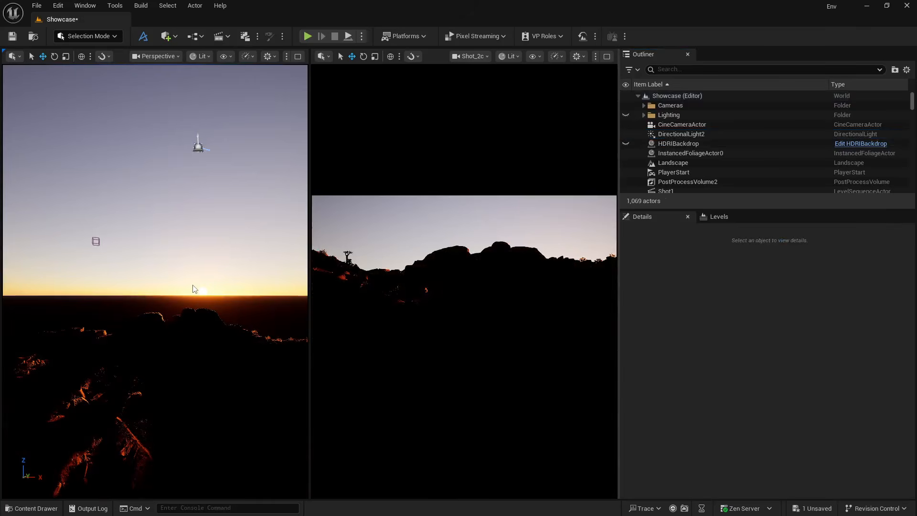
pyautogui.hotkey('ctrl', 'l')
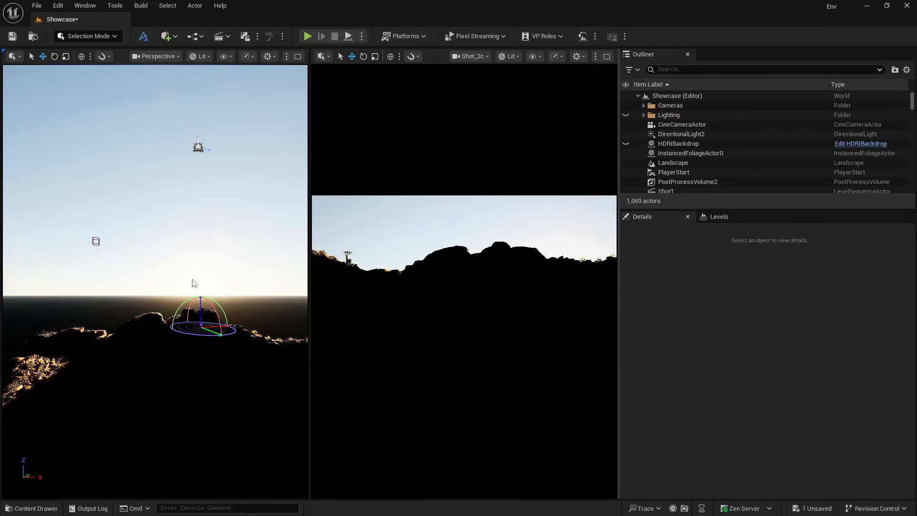
pyautogui.click(626, 144)
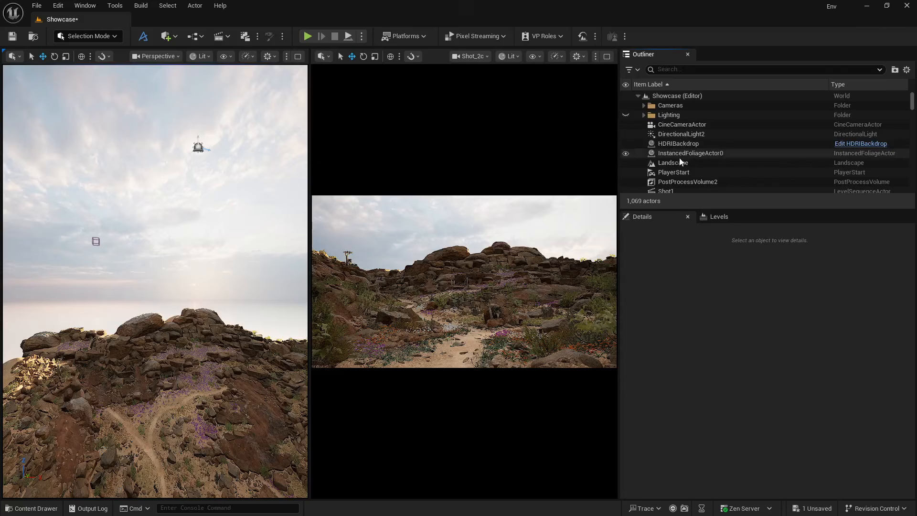
# Step: Delete the SkyAtmosphere2 actor from the level
pyautogui.scroll(-3, 680, 170)
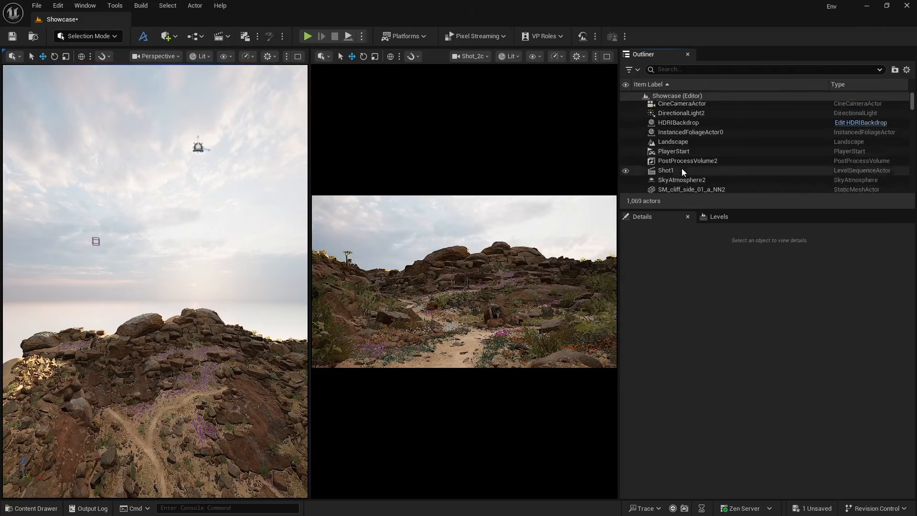
pyautogui.click(684, 163)
pyautogui.press('Delete')
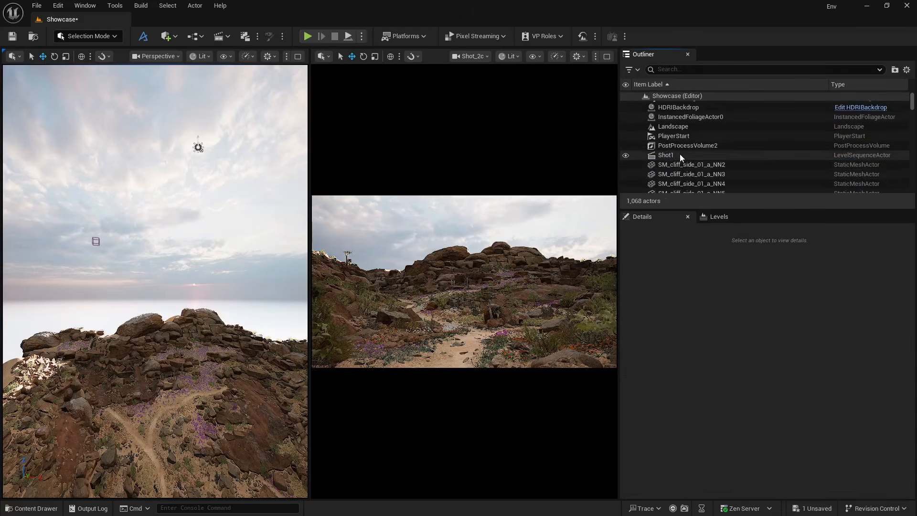
# Step: Parent DirectionalLight2 to the HDRIBackdrop actor so both rotate together
pyautogui.scroll(3, 680, 155)
pyautogui.click(681, 134)
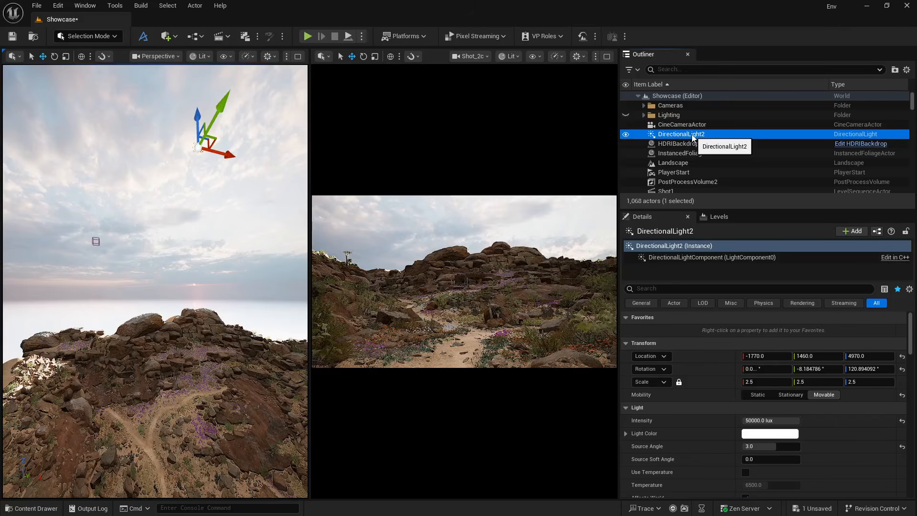
pyautogui.moveTo(695, 137); pyautogui.dragTo(694, 143)
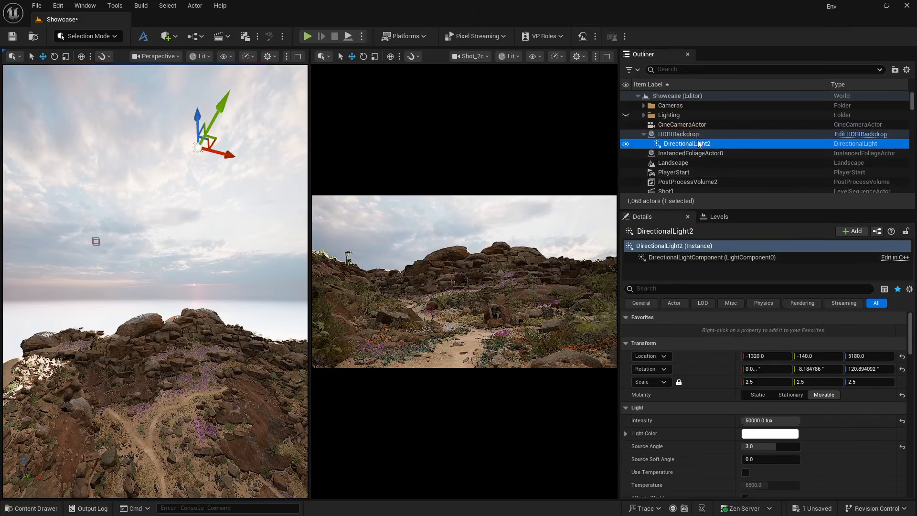
# Step: Rotate the HDRI backdrop about the vertical axis to about -170°
pyautogui.click(687, 134)
pyautogui.press('f')
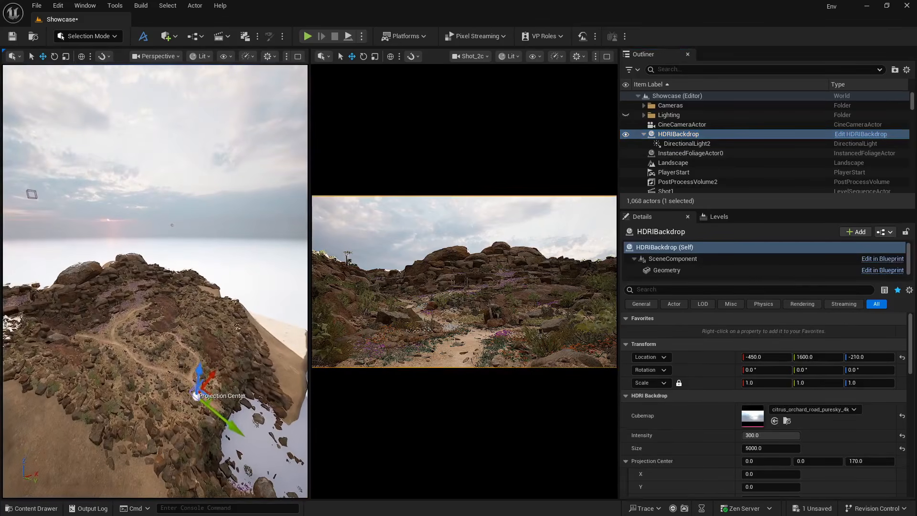
pyautogui.press('e')
pyautogui.moveTo(240, 468); pyautogui.dragTo(141, 458)
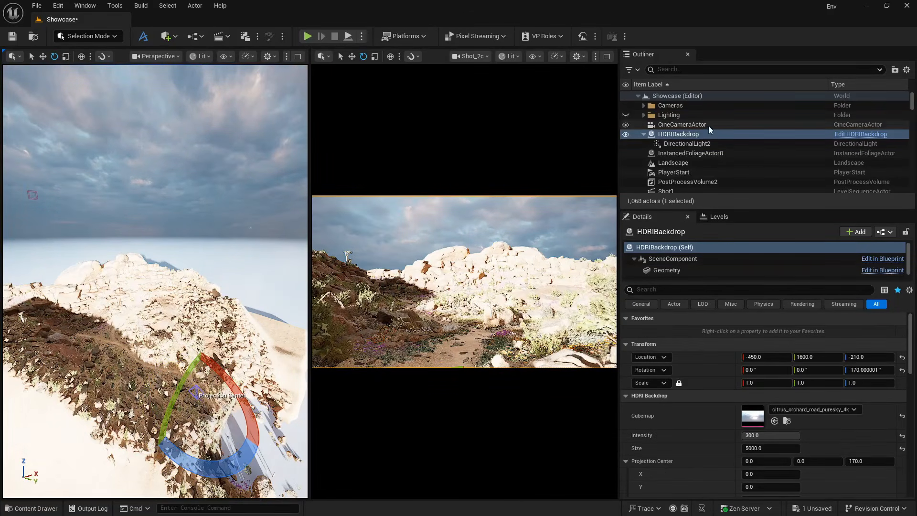
# Step: Try 10000 lux as the directional light's intensity and settle on 5000 lux
pyautogui.click(687, 144)
pyautogui.click(766, 420)
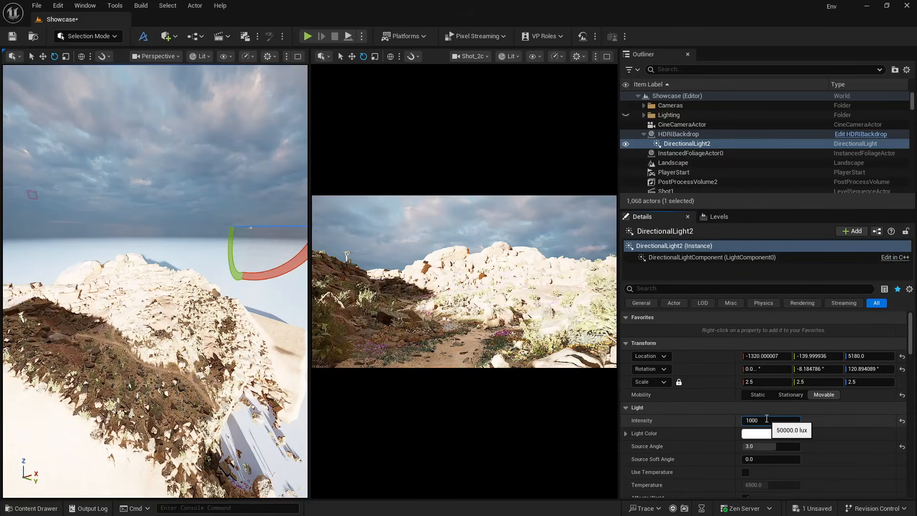
pyautogui.write('10000')
pyautogui.press('Return')
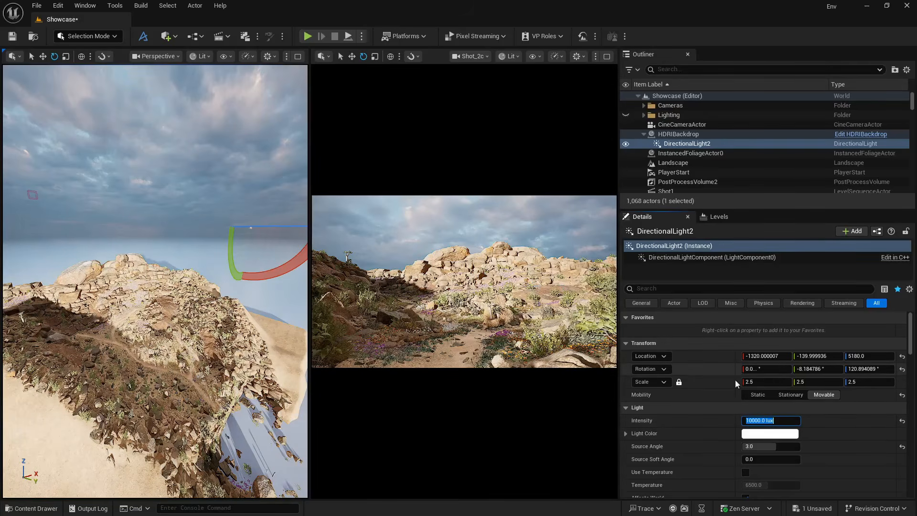
pyautogui.click(751, 420)
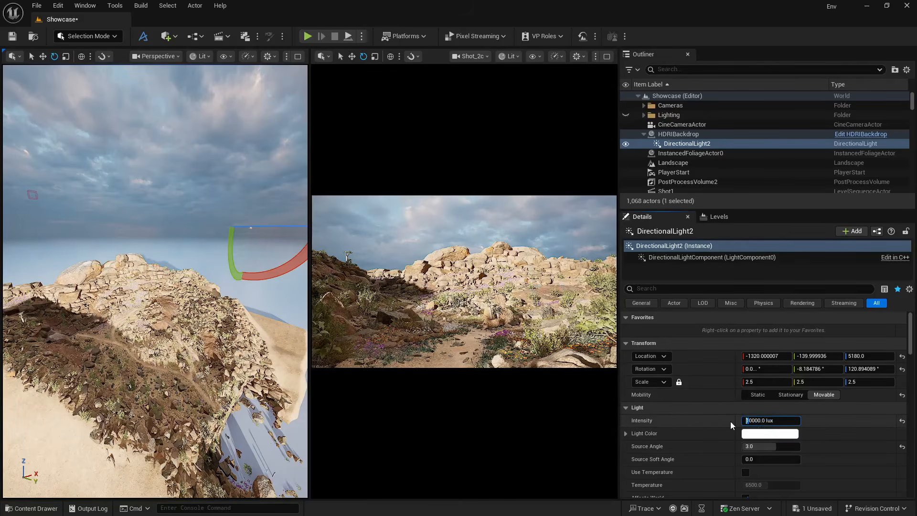
pyautogui.hotkey('ctrl', 'a')
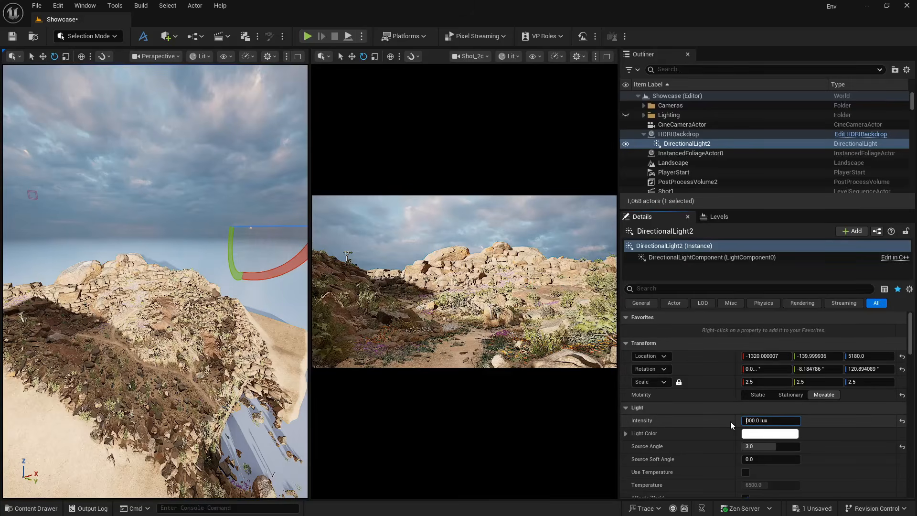
pyautogui.write('5000')
pyautogui.press('Return')
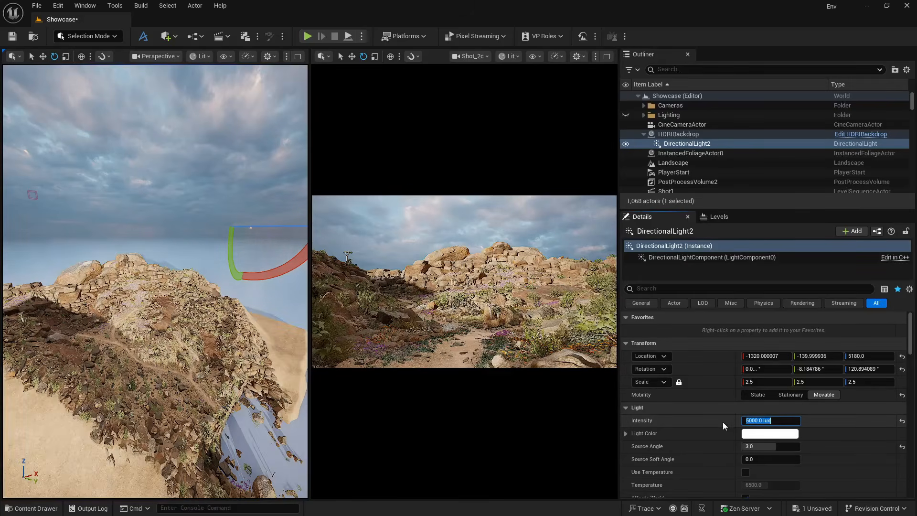
# Step: Toggle the directional light's visibility repeatedly to compare the scene with and without it, leaving it shown
pyautogui.click(625, 144)
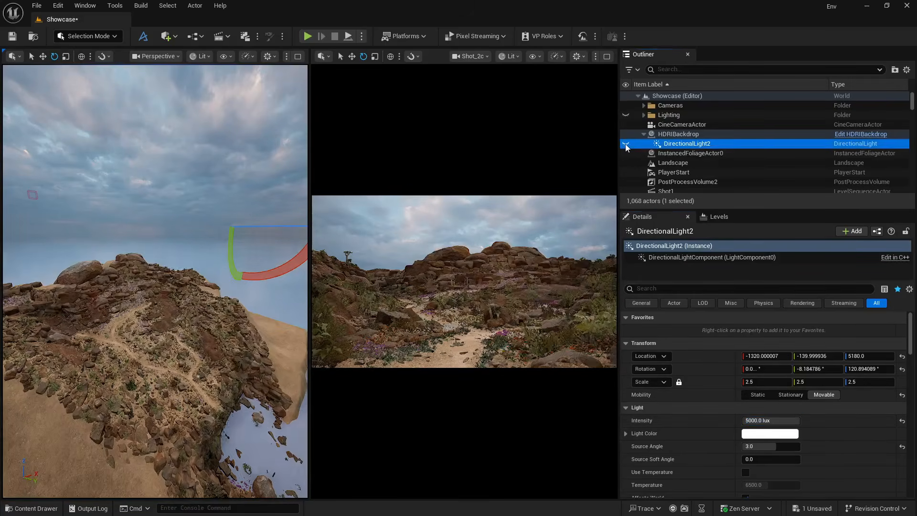
pyautogui.click(625, 144)
pyautogui.click(625, 144)
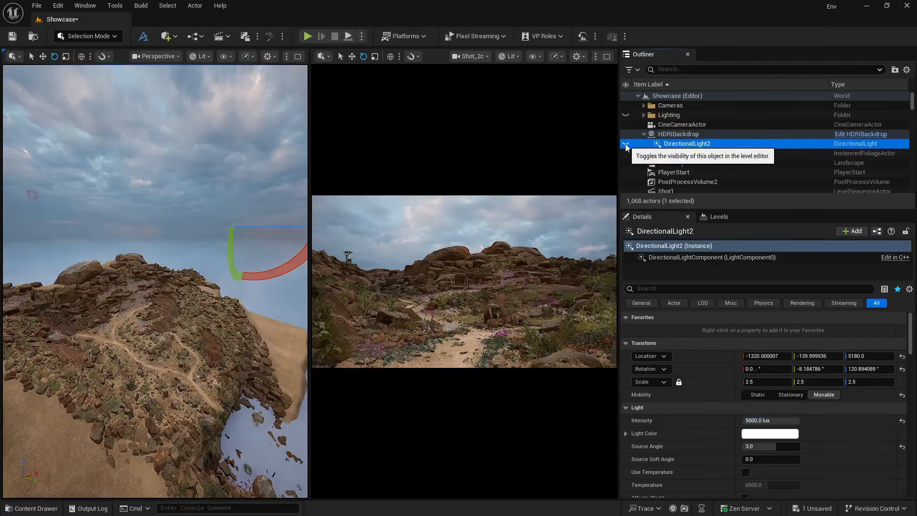
pyautogui.click(626, 144)
pyautogui.click(626, 144)
pyautogui.click(625, 144)
pyautogui.click(626, 144)
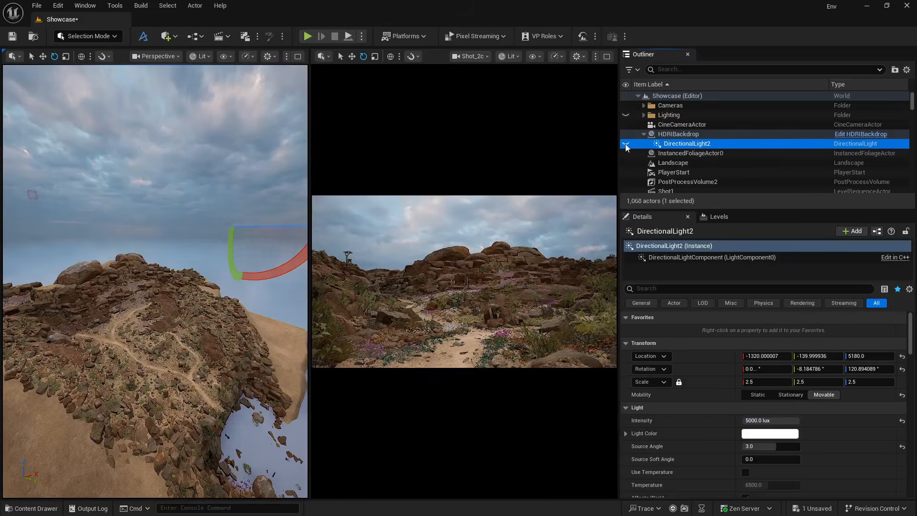
pyautogui.click(625, 144)
pyautogui.click(626, 144)
pyautogui.click(625, 144)
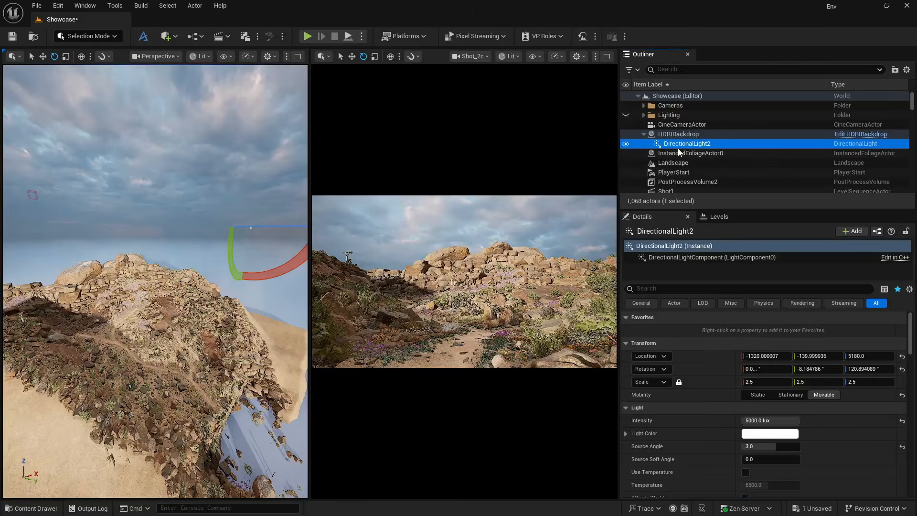
# Step: Set the directional light's source angle to 0.5 and rotate the HDRI backdrop to about -160° around the vertical axis
pyautogui.click(750, 446)
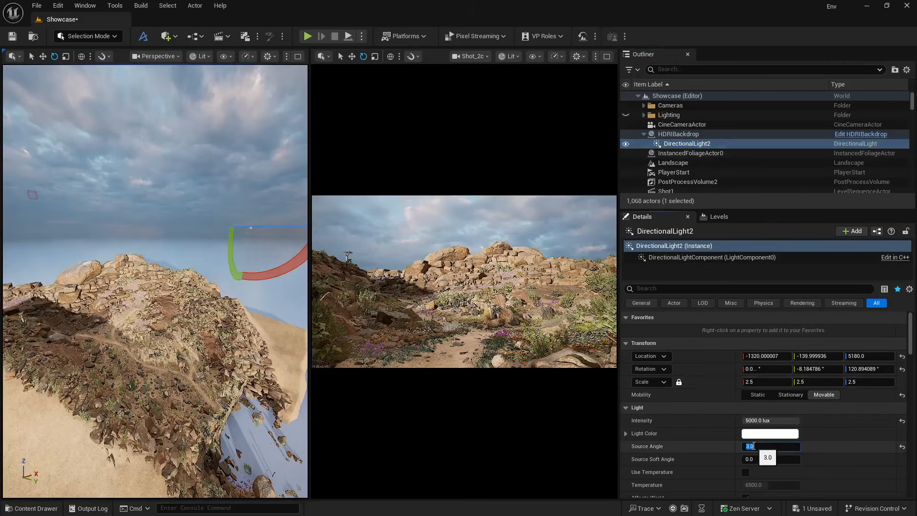
pyautogui.press('Return')
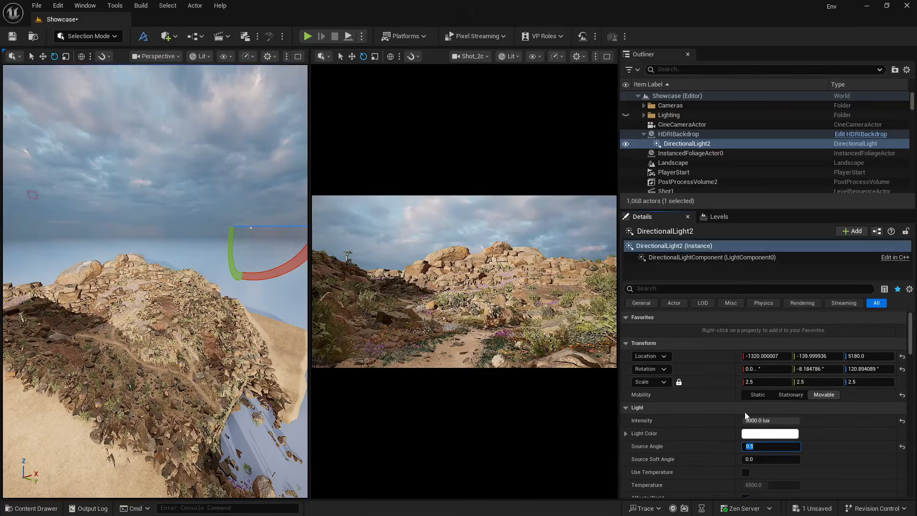
pyautogui.click(694, 136)
pyautogui.moveTo(241, 456); pyautogui.dragTo(224, 365)
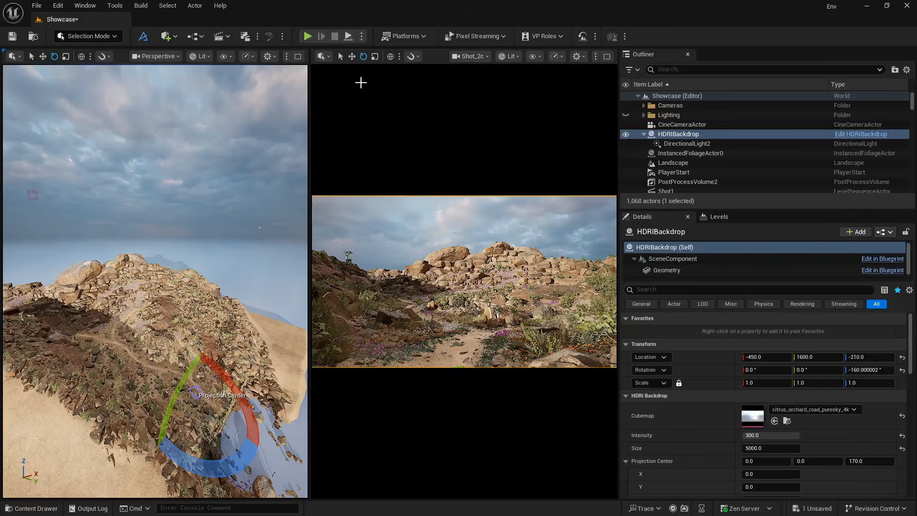
# Step: Add an Exponential Height Fog actor to the level
pyautogui.click(171, 37)
pyautogui.moveTo(222, 188)
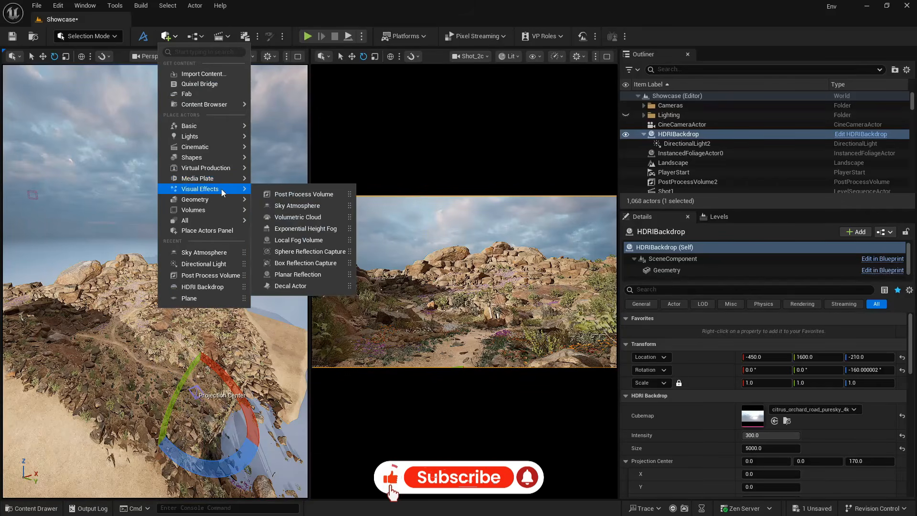
pyautogui.click(305, 229)
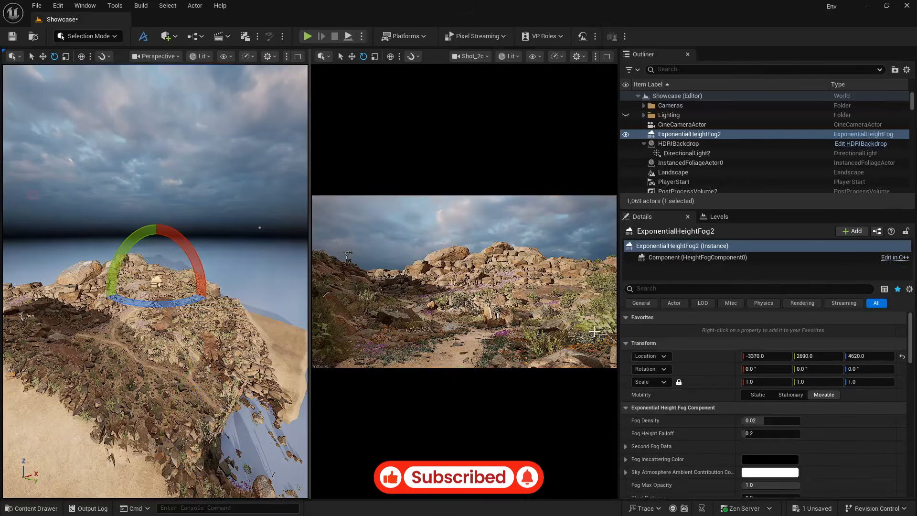
# Step: Enable Volumetric Fog on the exponential height fog, toggling it to compare and leaving it on
pyautogui.scroll(-1, 690, 432)
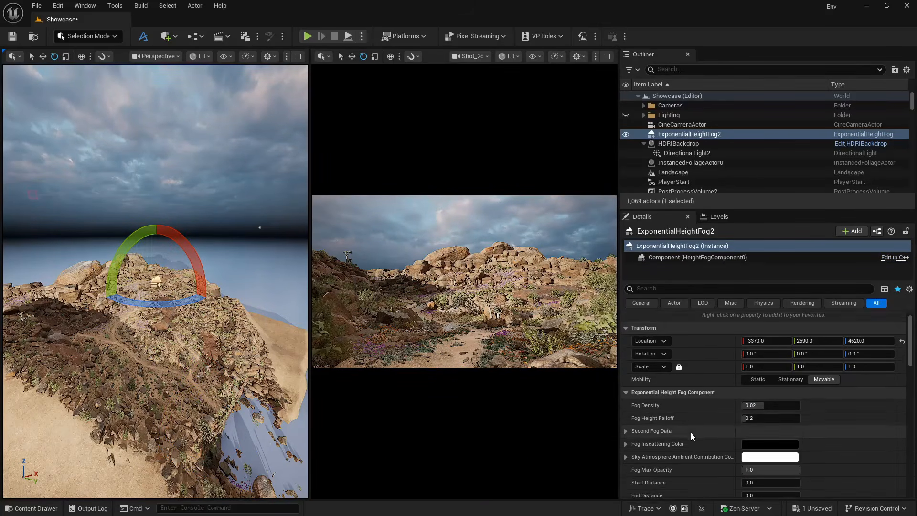
pyautogui.scroll(-10, 691, 431)
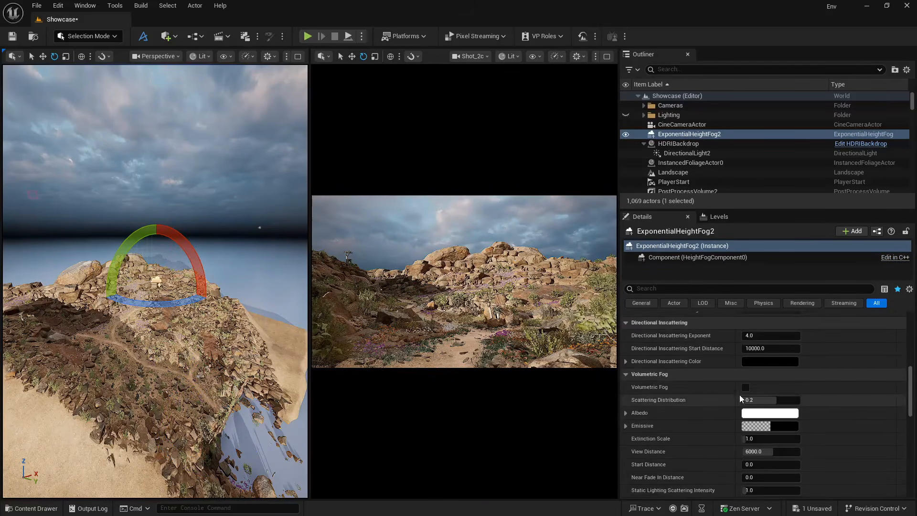
pyautogui.click(744, 387)
pyautogui.click(745, 387)
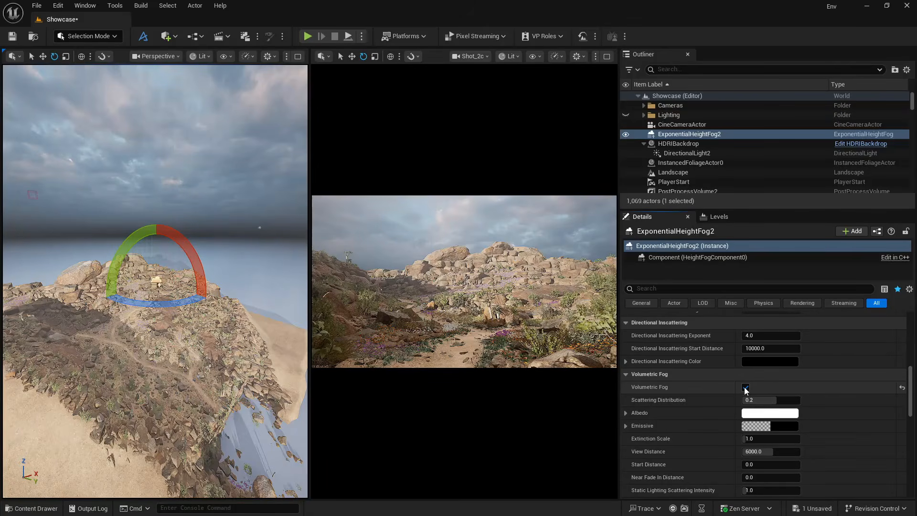
pyautogui.click(745, 387)
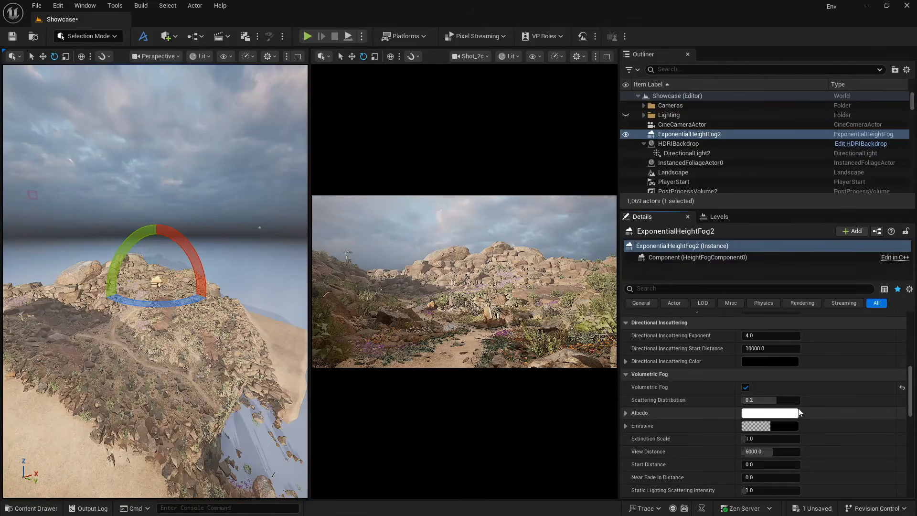
# Step: Set the height fog's Fog Inscattering Color to a pale yellow after trying a light blue
pyautogui.scroll(8, 695, 385)
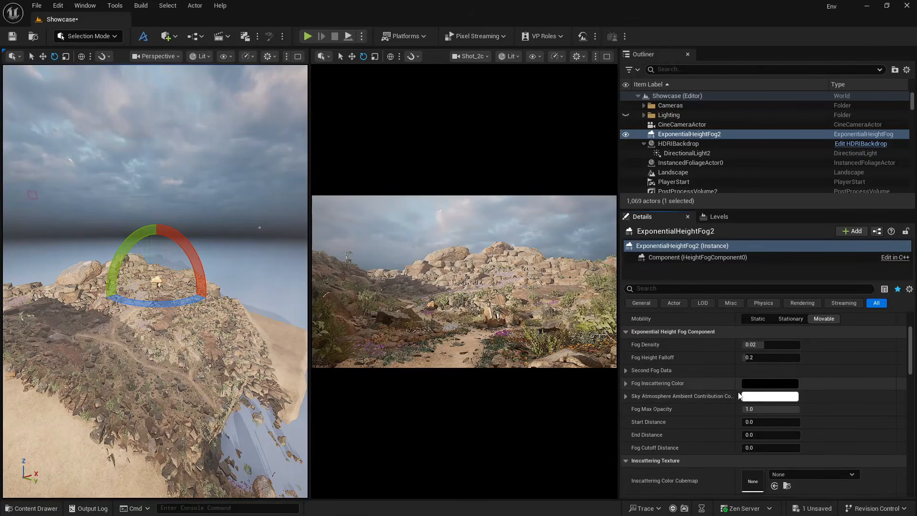
pyautogui.click(770, 383)
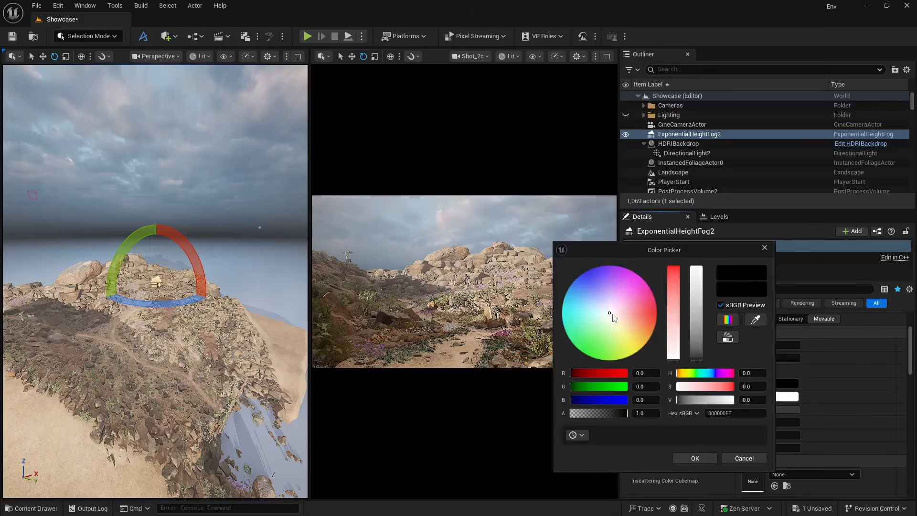
pyautogui.moveTo(613, 314); pyautogui.dragTo(595, 302)
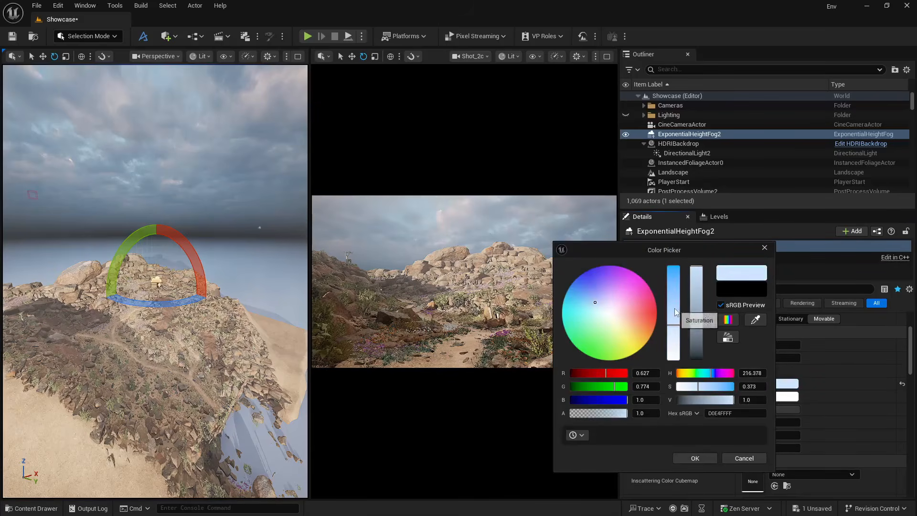
pyautogui.moveTo(675, 311)
pyautogui.mouseDown()
pyautogui.moveTo(675, 289)
pyautogui.moveTo(674, 303)
pyautogui.mouseUp()
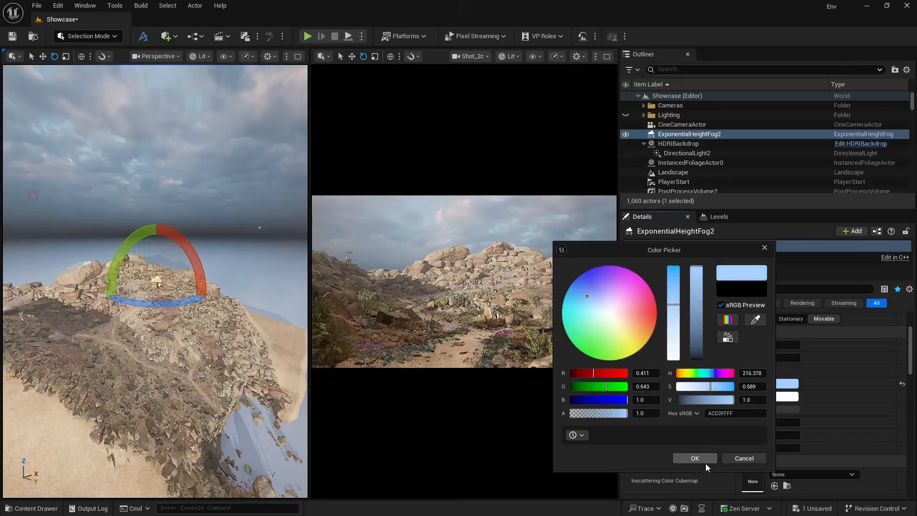
pyautogui.moveTo(619, 323); pyautogui.dragTo(621, 324)
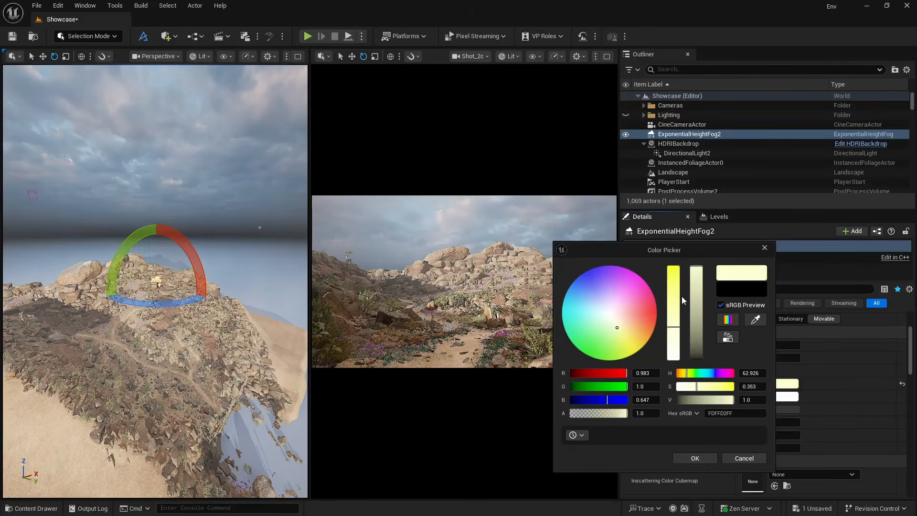
pyautogui.moveTo(674, 306); pyautogui.dragTo(673, 288)
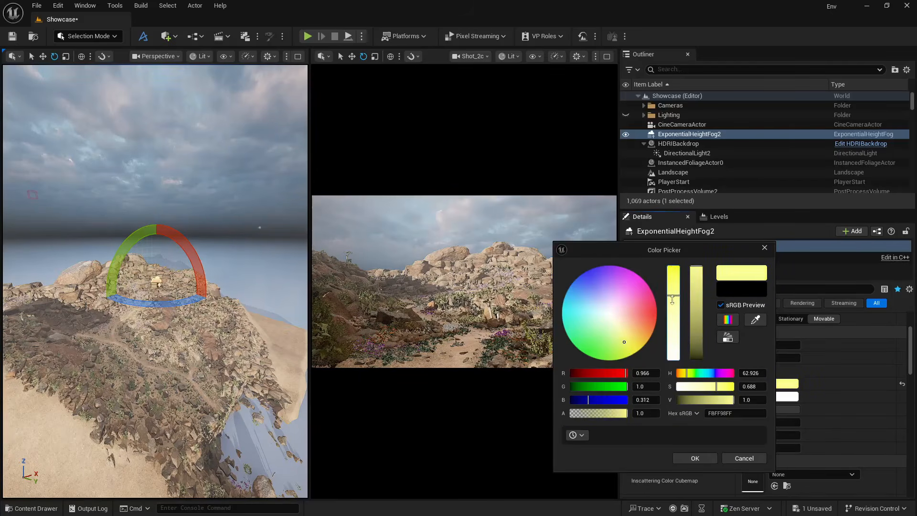
pyautogui.click(694, 457)
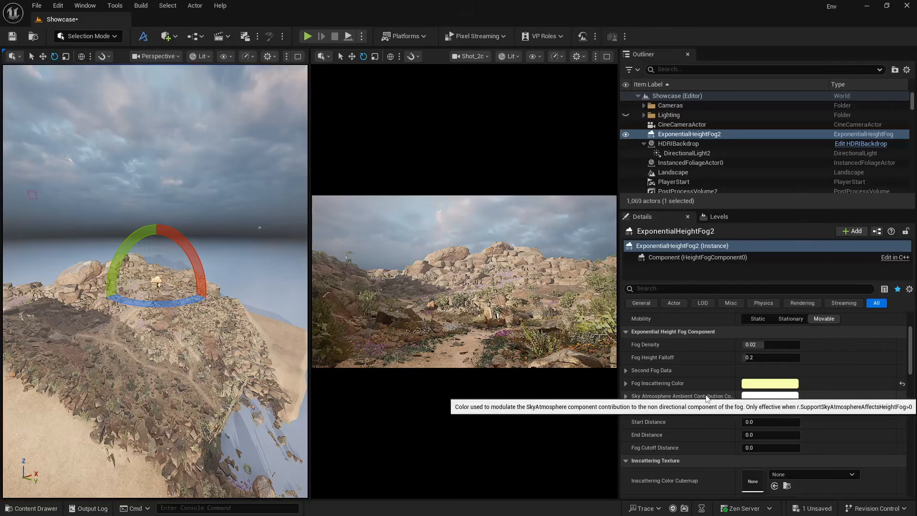
pyautogui.scroll(-5, 757, 395)
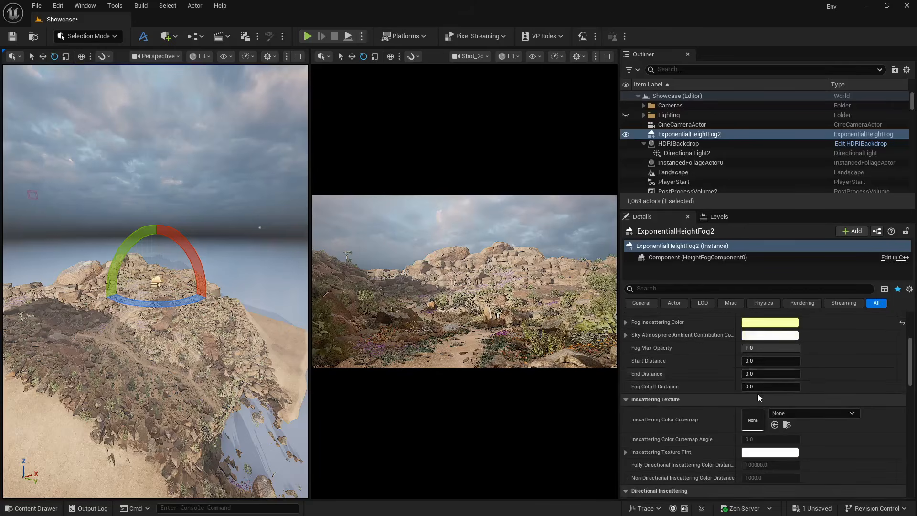
# Step: Set the height fog's volumetric fog Albedo to a light blue, hex CDE2FF
pyautogui.scroll(-3, 757, 397)
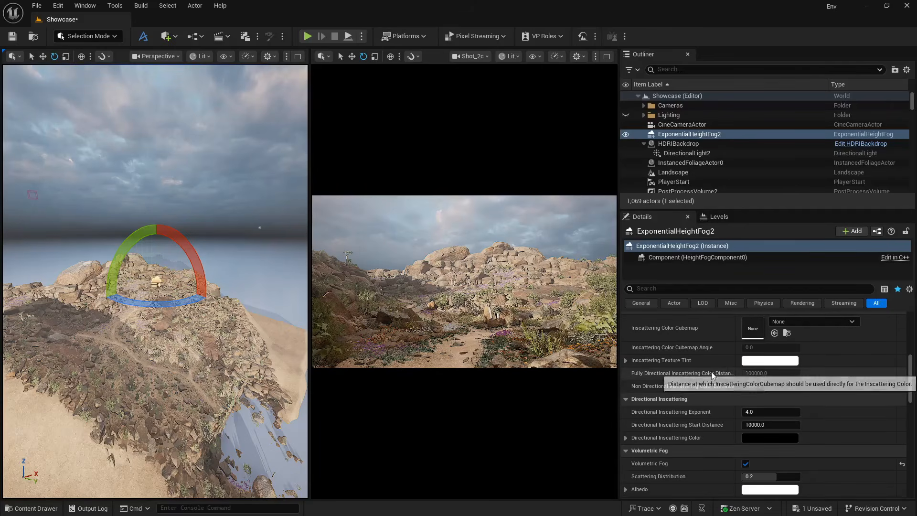
pyautogui.scroll(-2, 711, 372)
pyautogui.scroll(6, 703, 379)
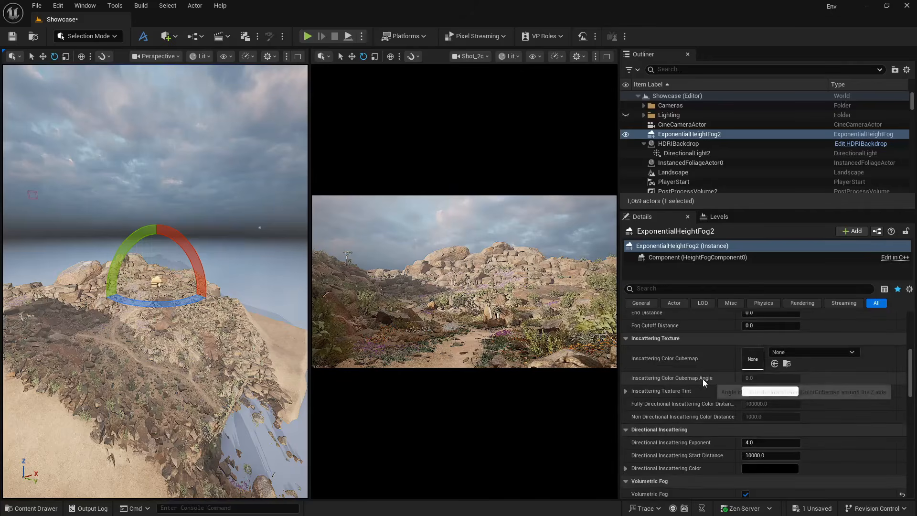
pyautogui.scroll(-10, 702, 379)
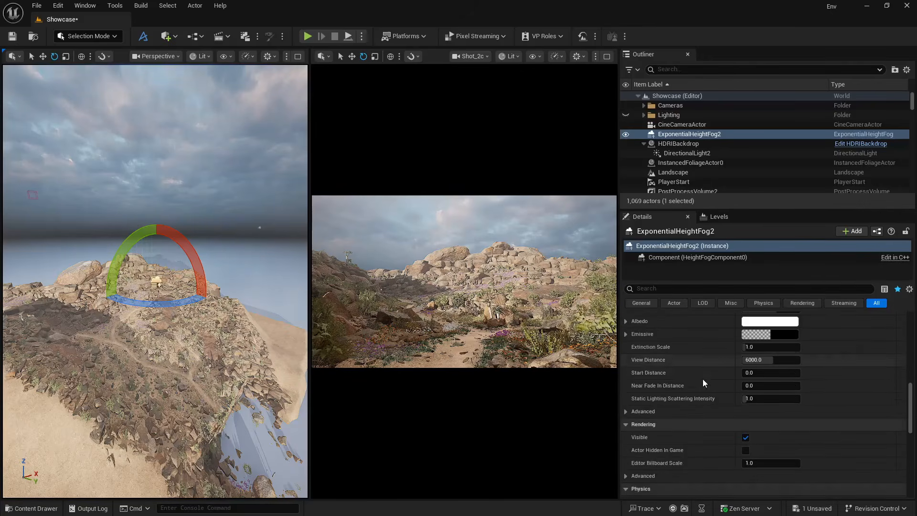
pyautogui.scroll(2, 703, 378)
pyautogui.click(758, 368)
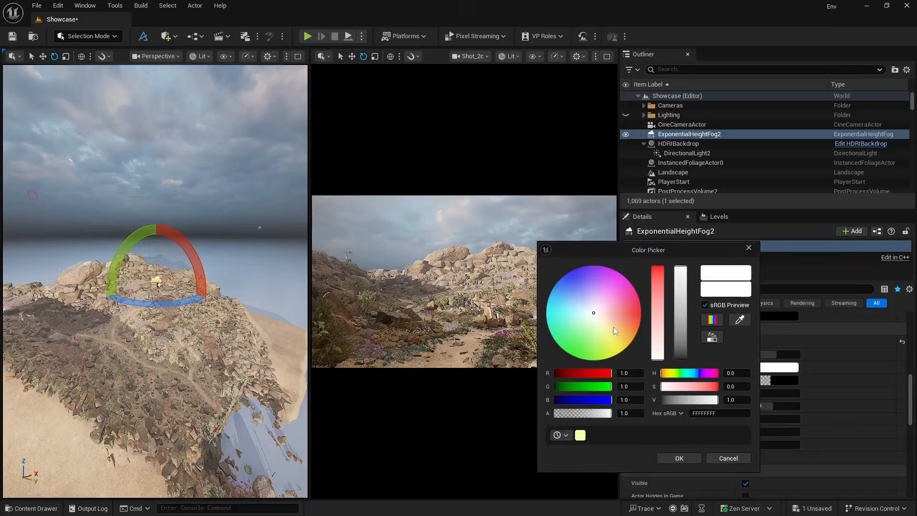
pyautogui.moveTo(593, 313)
pyautogui.mouseDown()
pyautogui.moveTo(576, 296)
pyautogui.moveTo(583, 289)
pyautogui.moveTo(573, 297)
pyautogui.moveTo(593, 314)
pyautogui.moveTo(578, 301)
pyautogui.mouseUp()
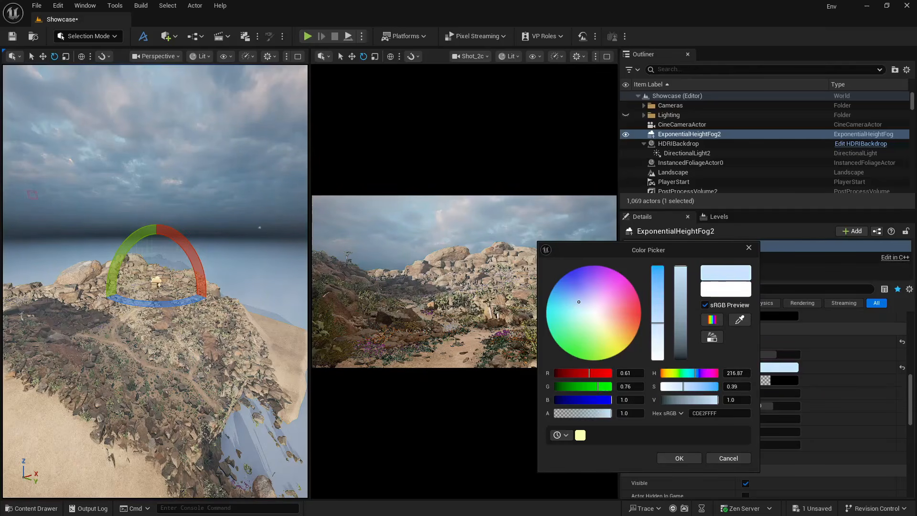
pyautogui.click(679, 458)
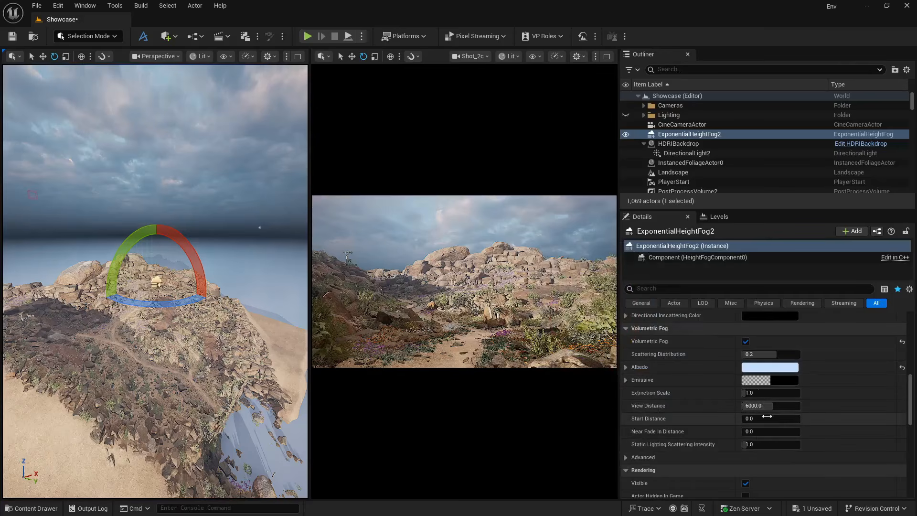
pyautogui.click(767, 417)
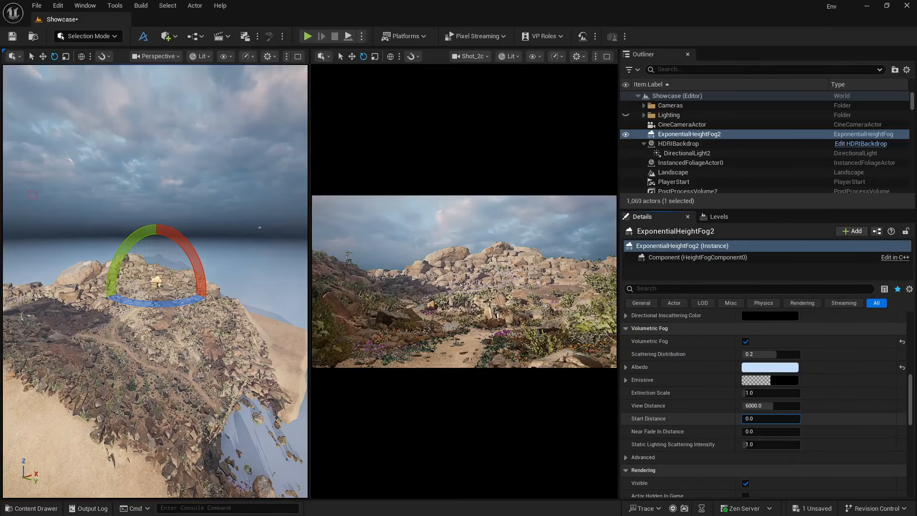
pyautogui.moveTo(767, 417)
pyautogui.mouseDown()
pyautogui.moveTo(802, 418)
pyautogui.moveTo(745, 418)
pyautogui.moveTo(768, 418)
pyautogui.mouseUp()
# Step: Set the directional light's Volumetric Scattering Intensity to 3
pyautogui.click(686, 153)
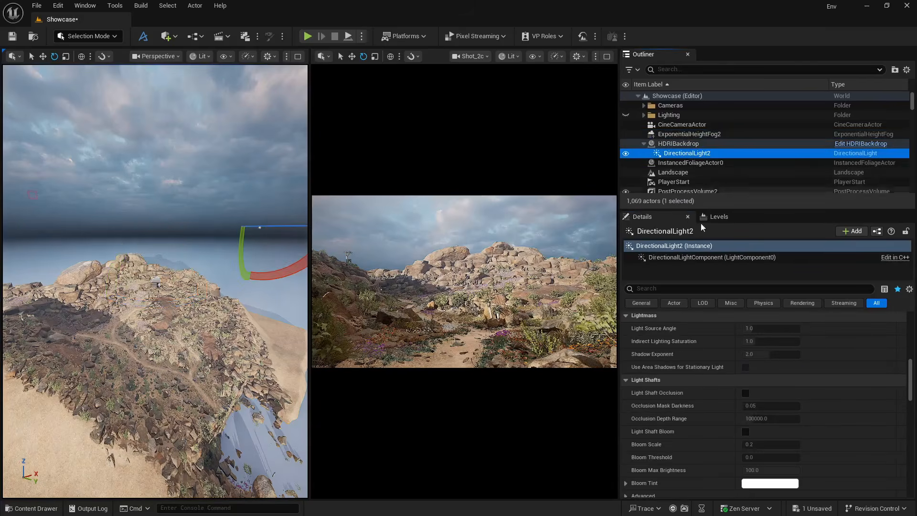
pyautogui.scroll(-4, 680, 425)
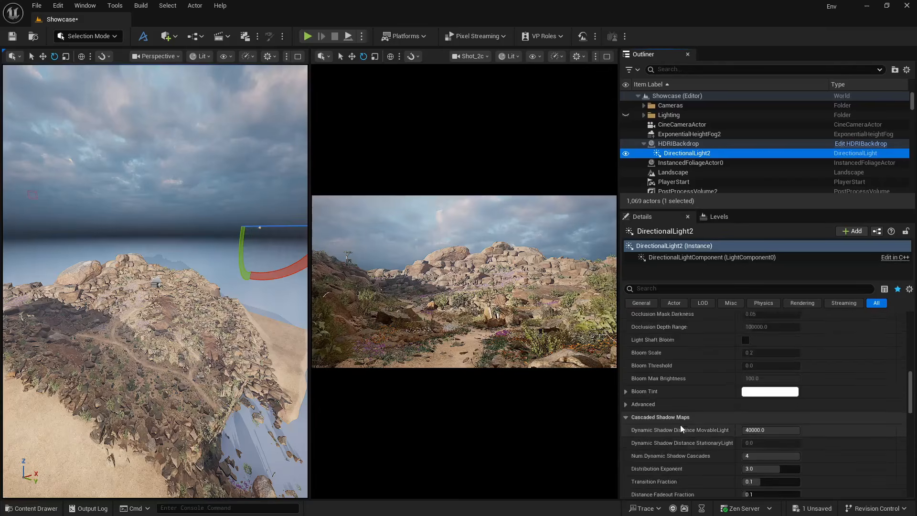
pyautogui.scroll(6, 680, 428)
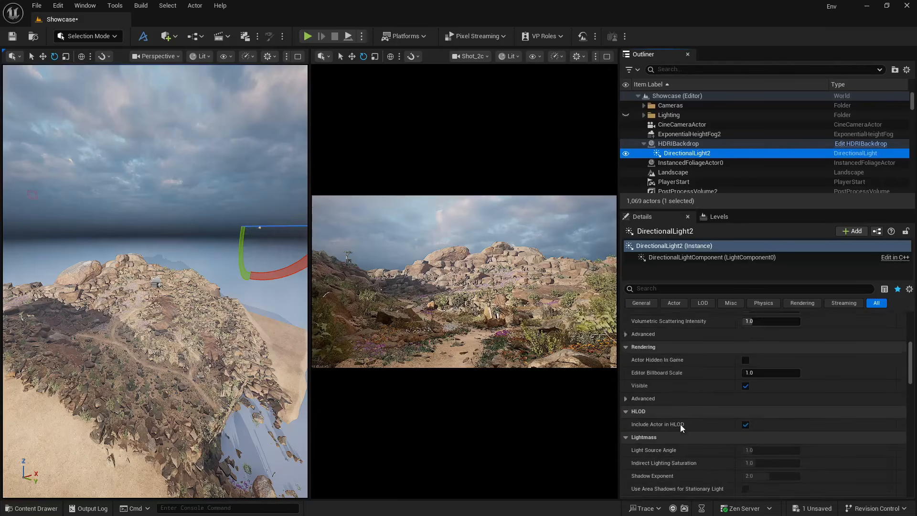
pyautogui.scroll(3, 680, 424)
pyautogui.click(752, 398)
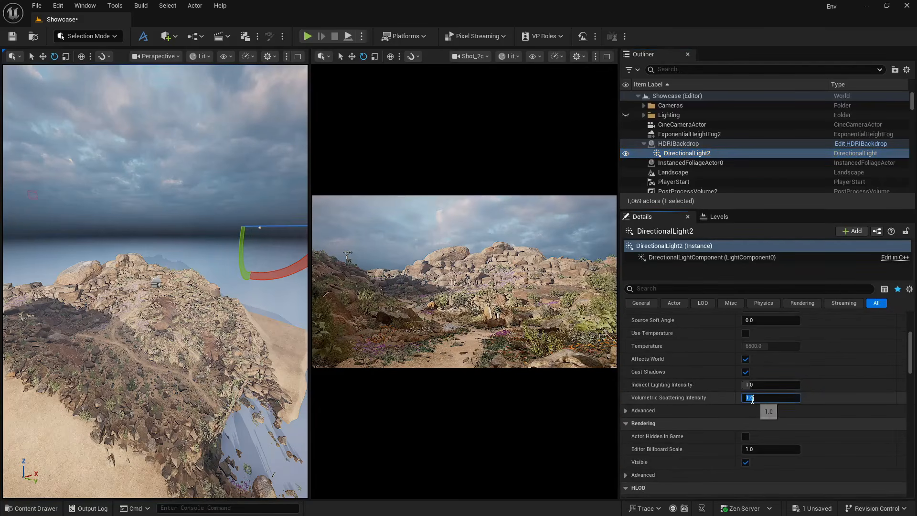
pyautogui.write('3')
pyautogui.press('Return')
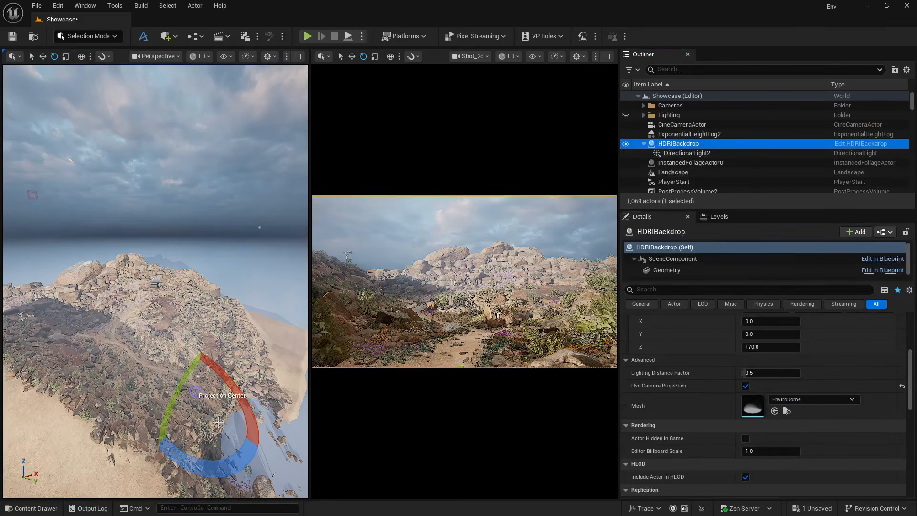
# Step: Rotate the HDRI backdrop with its attached directional light to about 170° around the vertical axis
pyautogui.moveTo(246, 456); pyautogui.dragTo(191, 470)
pyautogui.moveTo(151, 369); pyautogui.dragTo(198, 355)
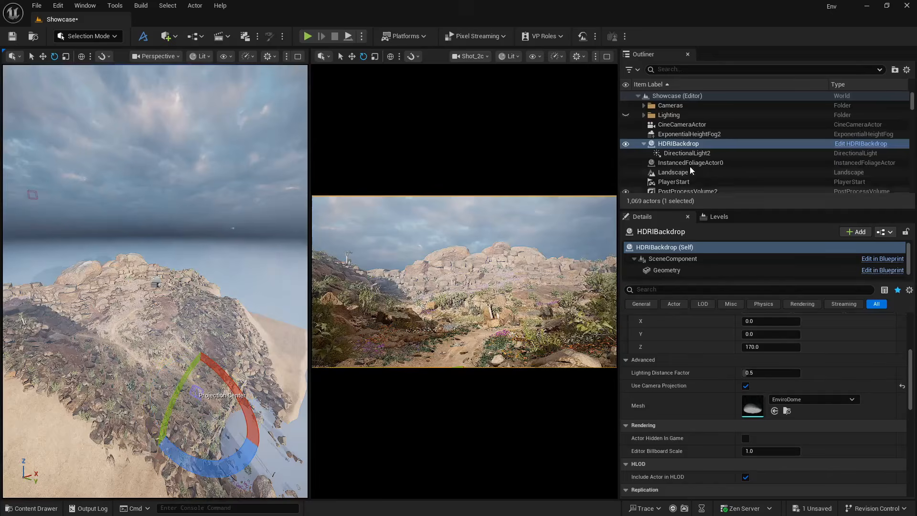
# Step: Set the directional light's intensity to 3000 lux after trying 500 and 1000 lux
pyautogui.click(688, 152)
pyautogui.scroll(5, 727, 349)
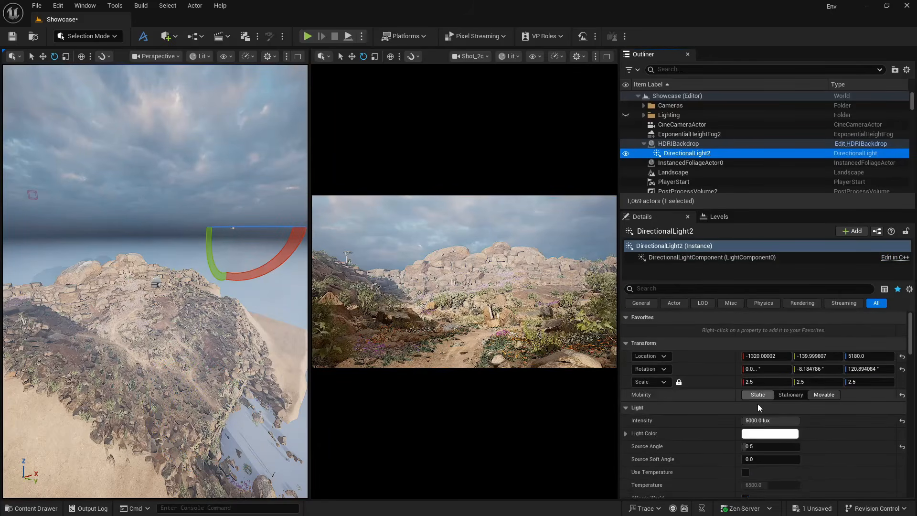
pyautogui.click(762, 420)
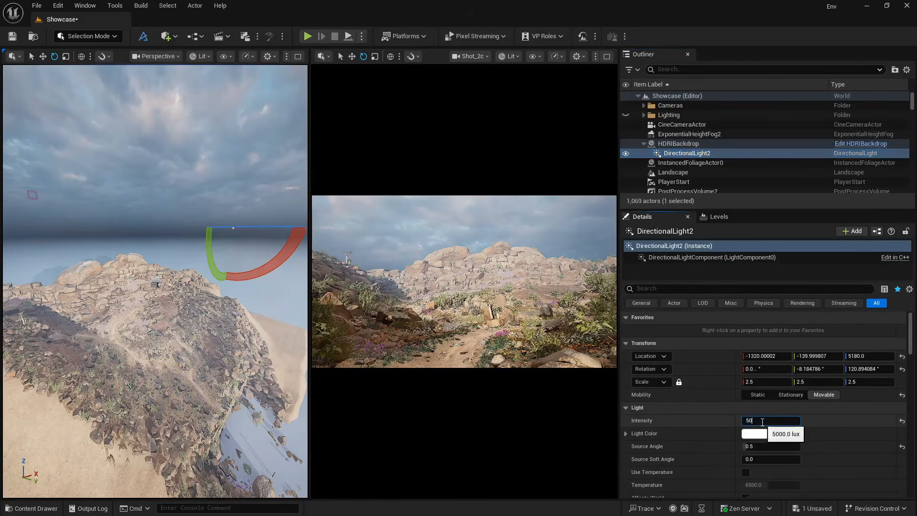
pyautogui.write('500')
pyautogui.press('Return')
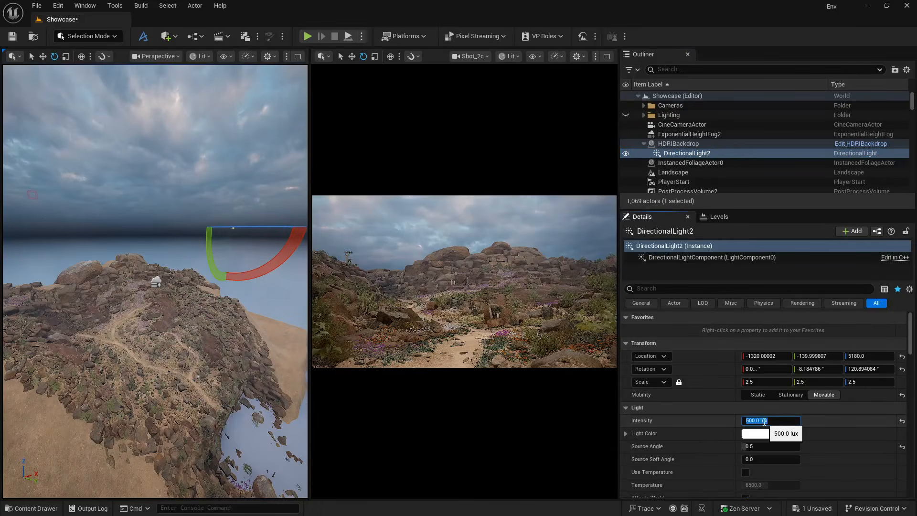
pyautogui.press('Return')
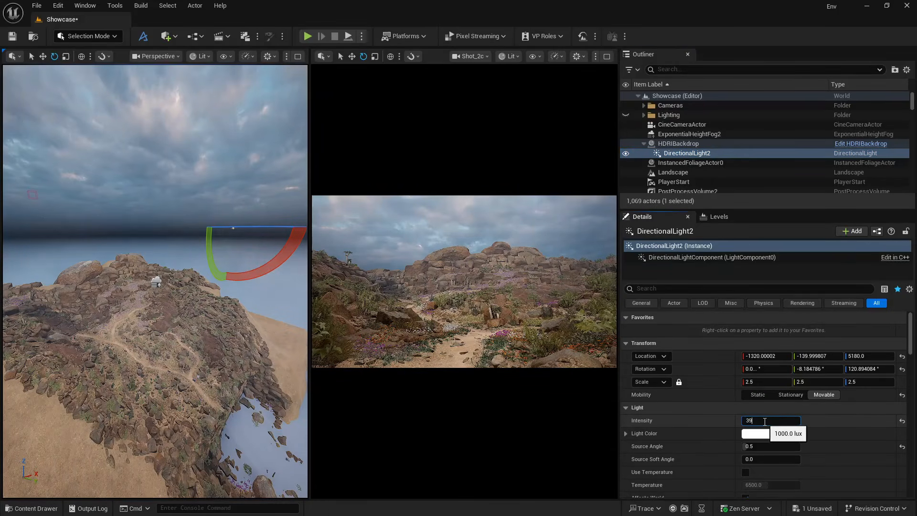
pyautogui.press('Return')
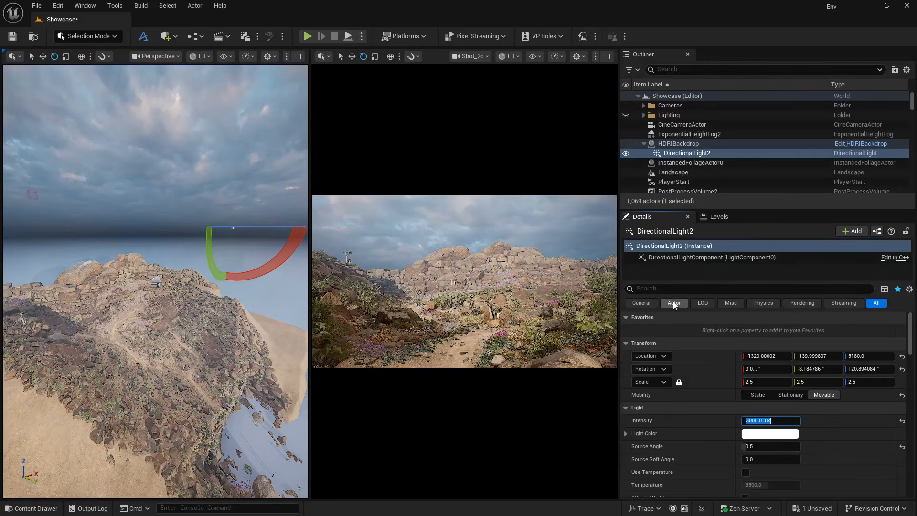
# Step: Toggle the exponential height fog's visibility several times to compare the scene with and without fog, leaving it visible
pyautogui.click(626, 135)
pyautogui.click(626, 134)
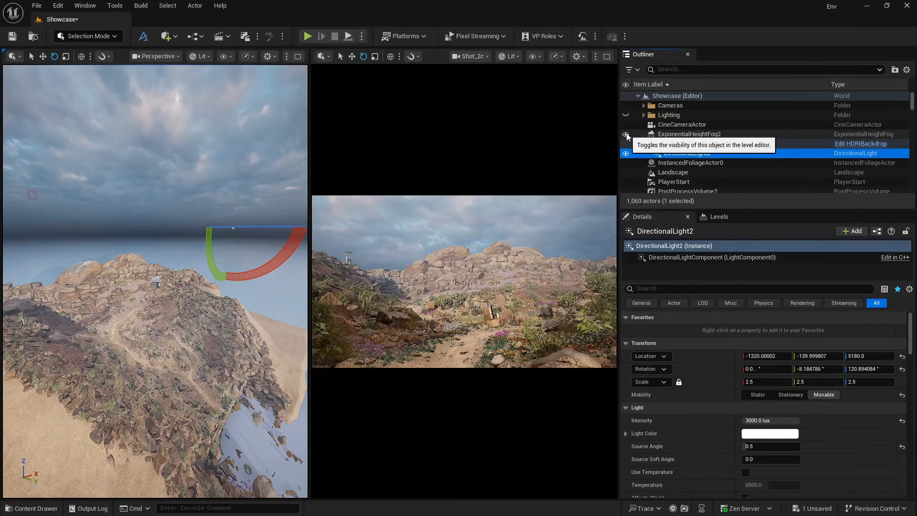
pyautogui.click(626, 135)
pyautogui.click(626, 134)
pyautogui.click(626, 134)
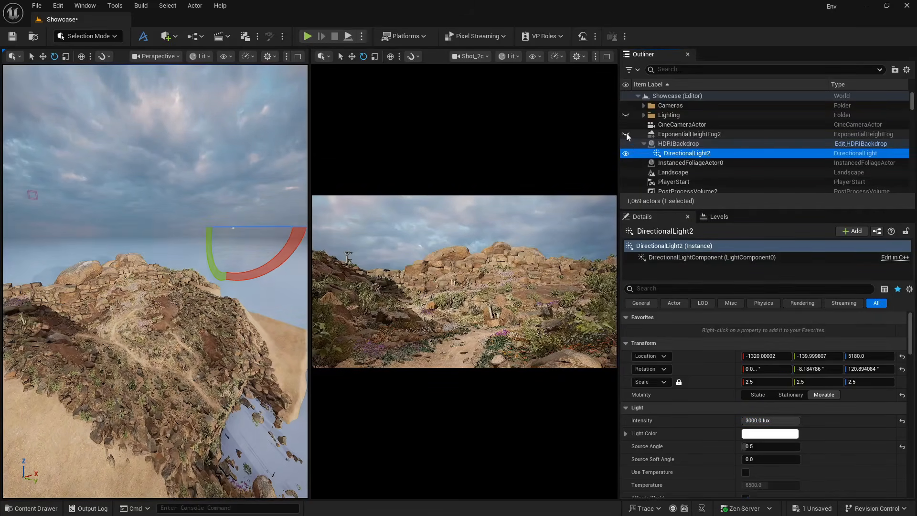
pyautogui.click(626, 134)
# Step: Set the exponential height fog's Fog Density to 0.1
pyautogui.click(666, 139)
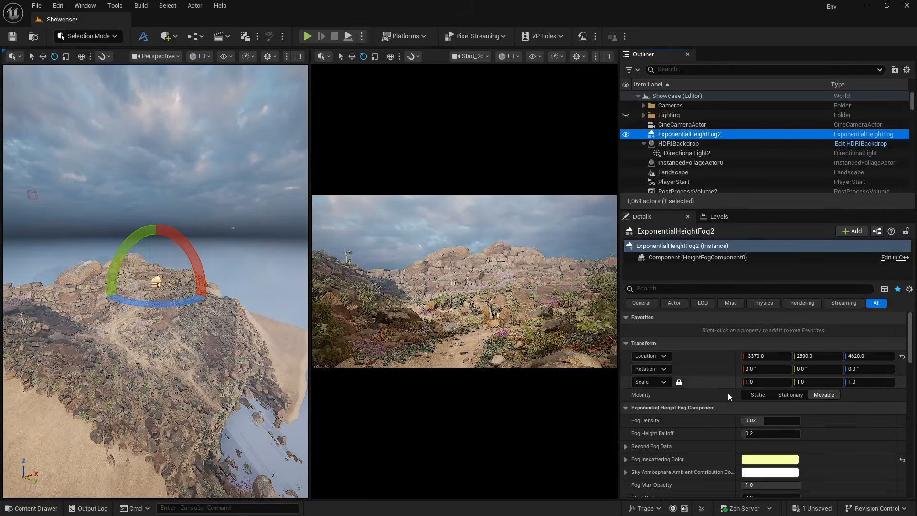
pyautogui.moveTo(762, 421); pyautogui.dragTo(780, 420)
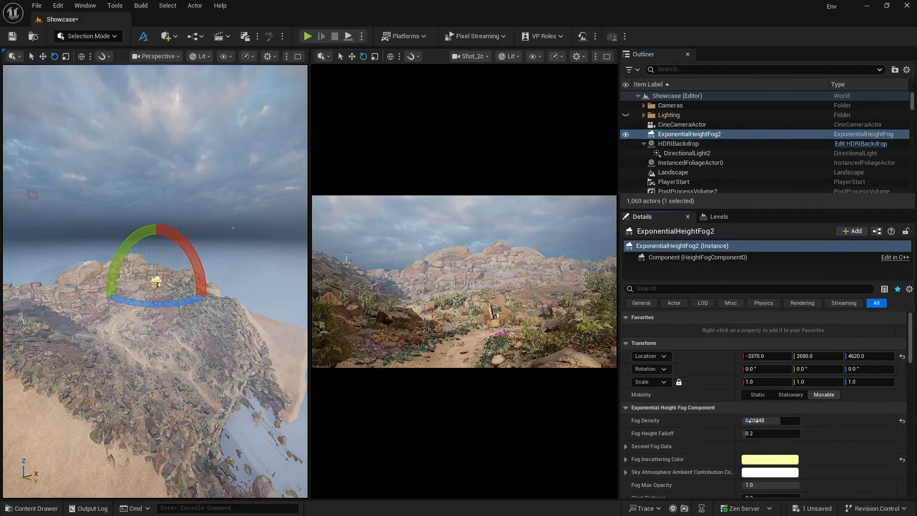
pyautogui.write('0.1')
pyautogui.press('Return')
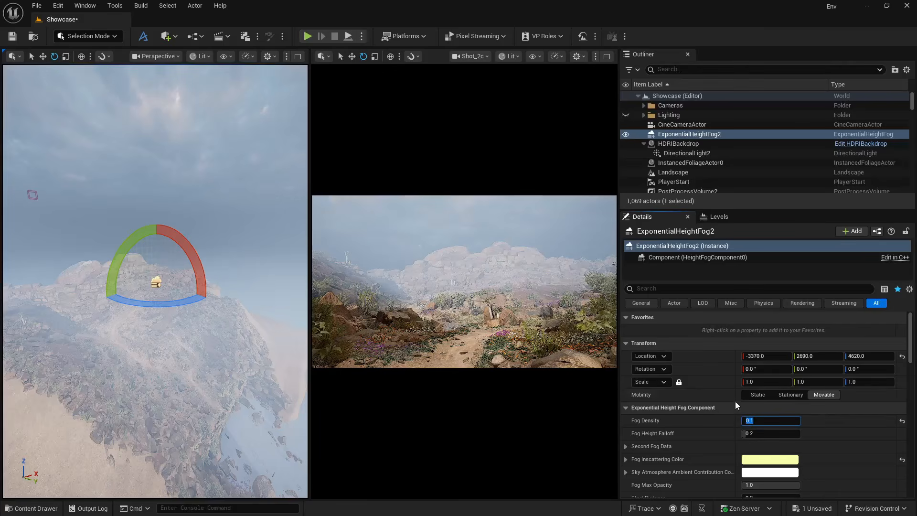
# Step: Delete the exponential height fog actor from the level
pyautogui.click(670, 136)
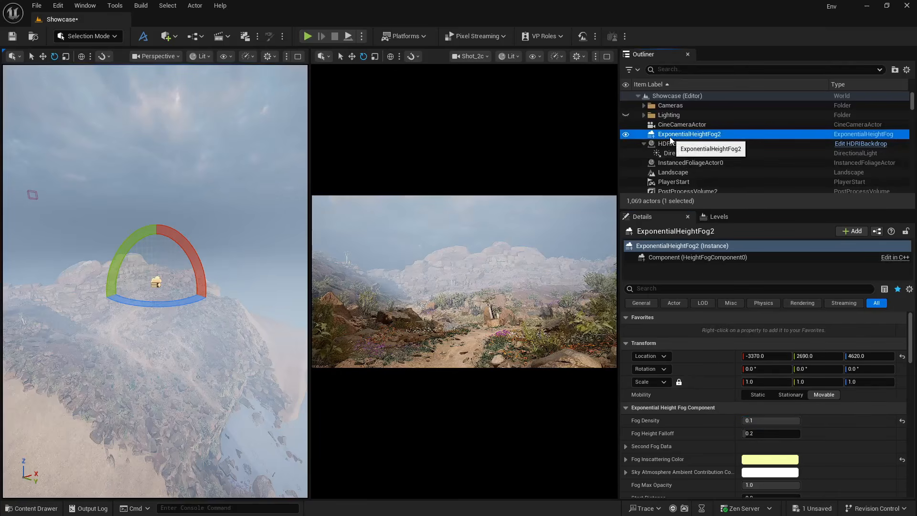
pyautogui.press('Delete')
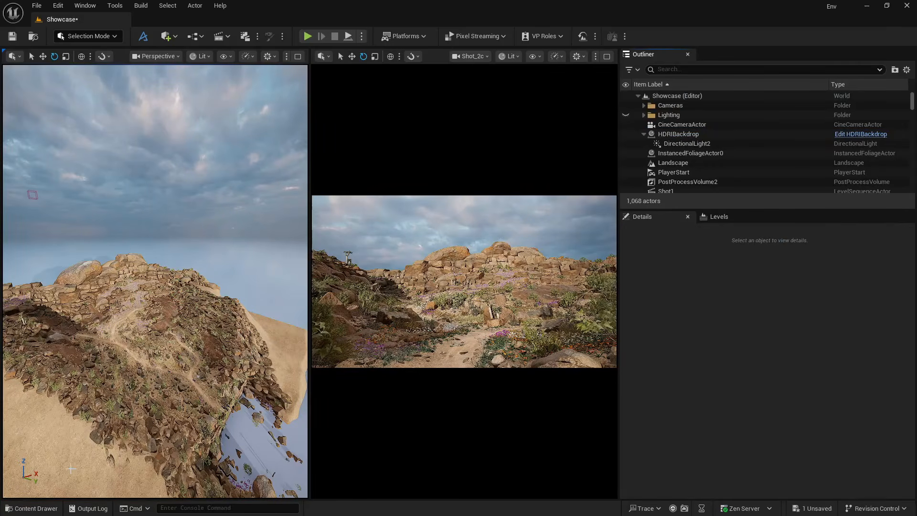
# Step: Try the kloofendal_48d_partly_cloudy_puresky_4k texture as the cubemap of the HDRI backdrop and its skylight
pyautogui.click(31, 508)
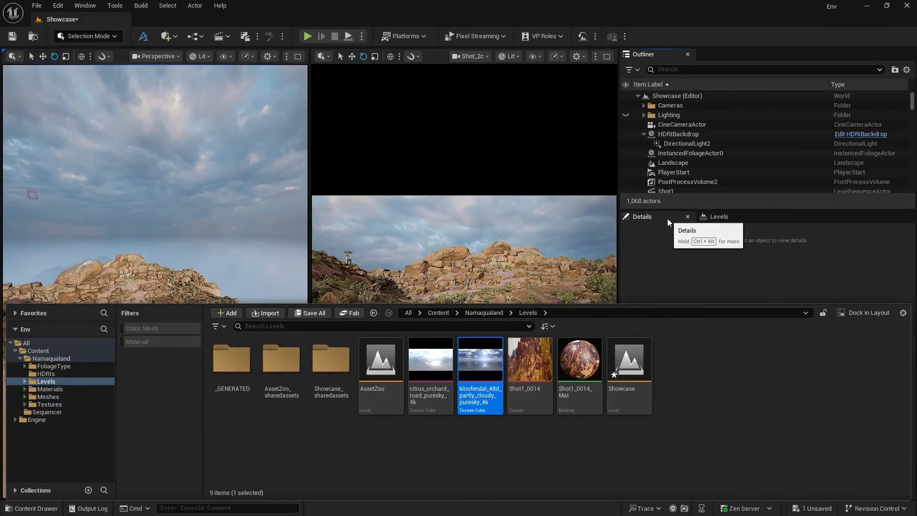
pyautogui.doubleClick(681, 136)
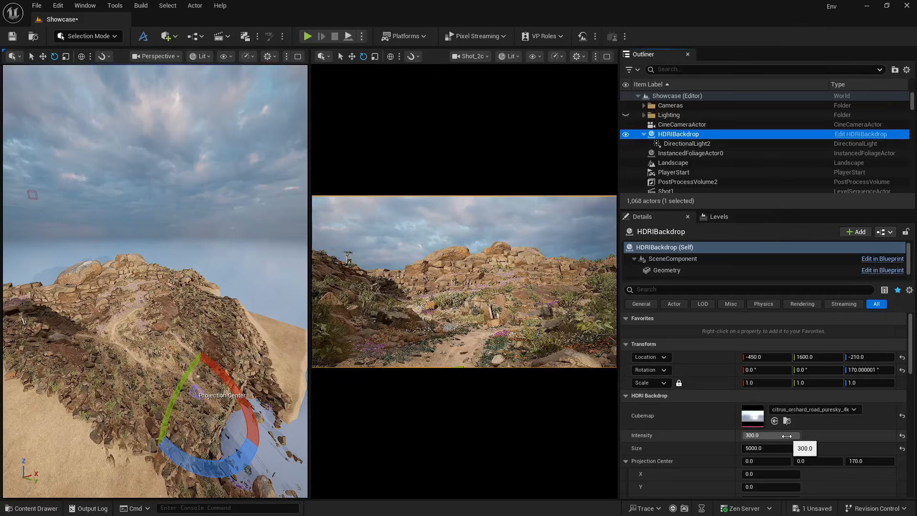
pyautogui.click(774, 421)
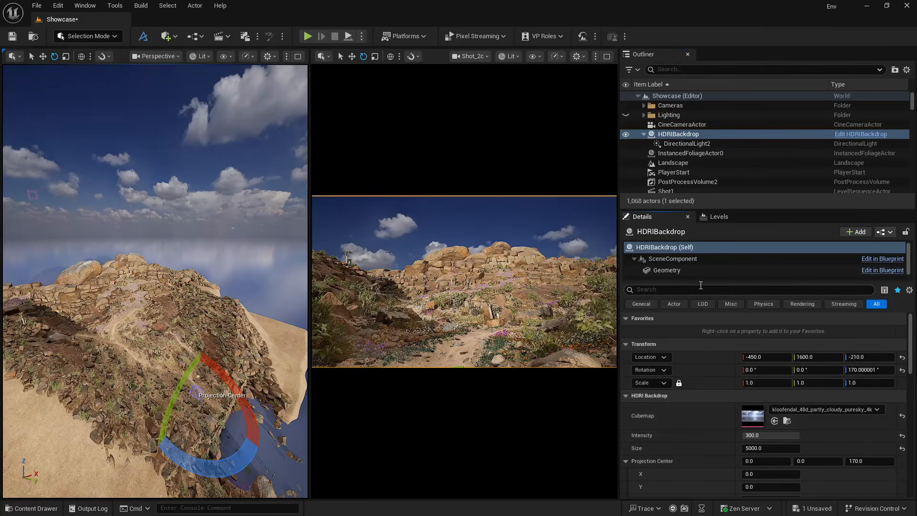
pyautogui.scroll(-1, 689, 272)
pyautogui.click(689, 274)
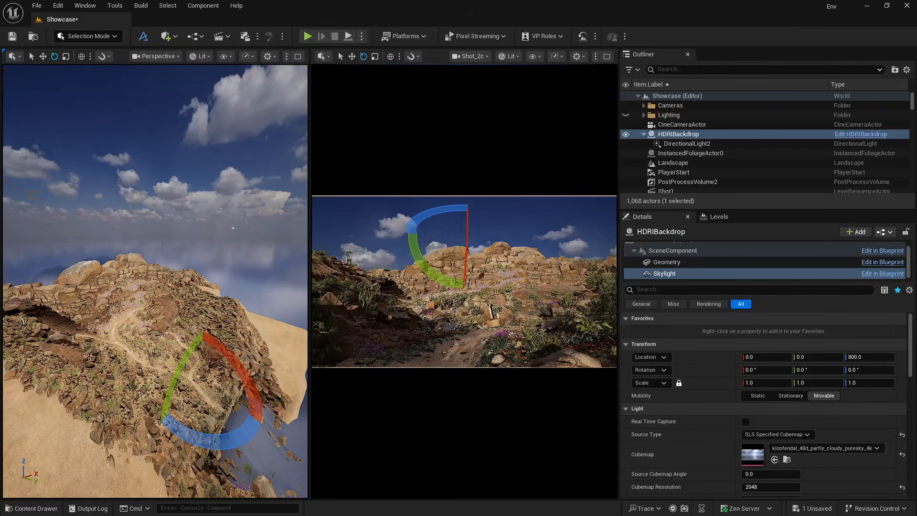
# Step: Undo the cubemap changes on the HDRI backdrop and its skylight
pyautogui.hotkey('ctrl', 'z')
pyautogui.hotkey('ctrl', 'z')
pyautogui.hotkey('ctrl', 'z')
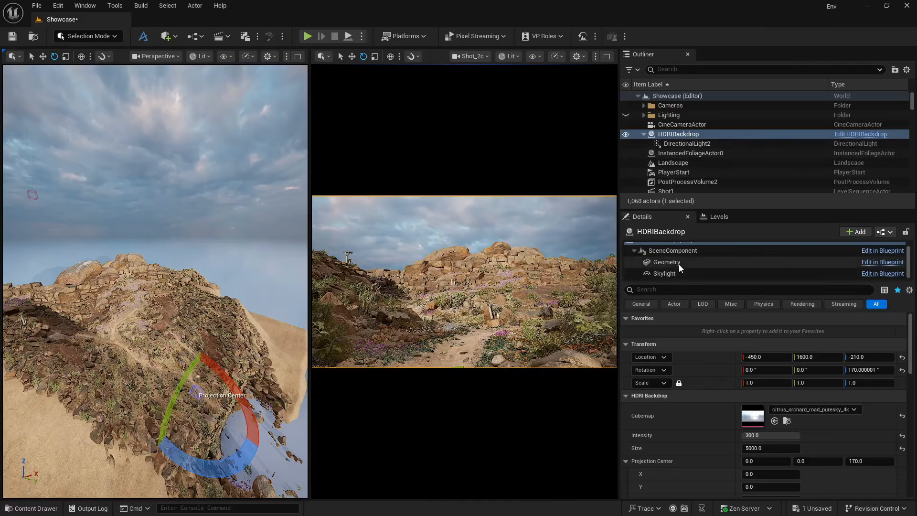
pyautogui.scroll(1, 680, 265)
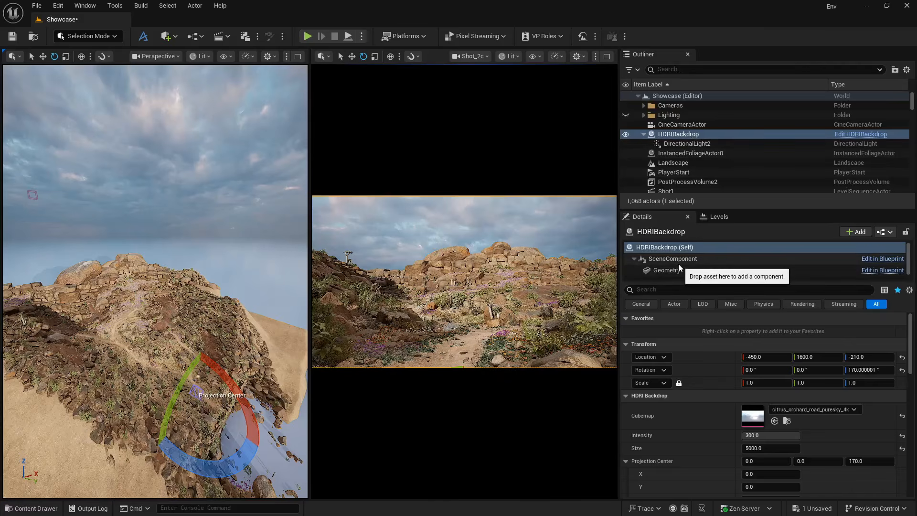
# Step: Set the HDRI backdrop's intensity to 500 after trying 150, and show the Shot_2c camera viewport in full screen
pyautogui.click(764, 435)
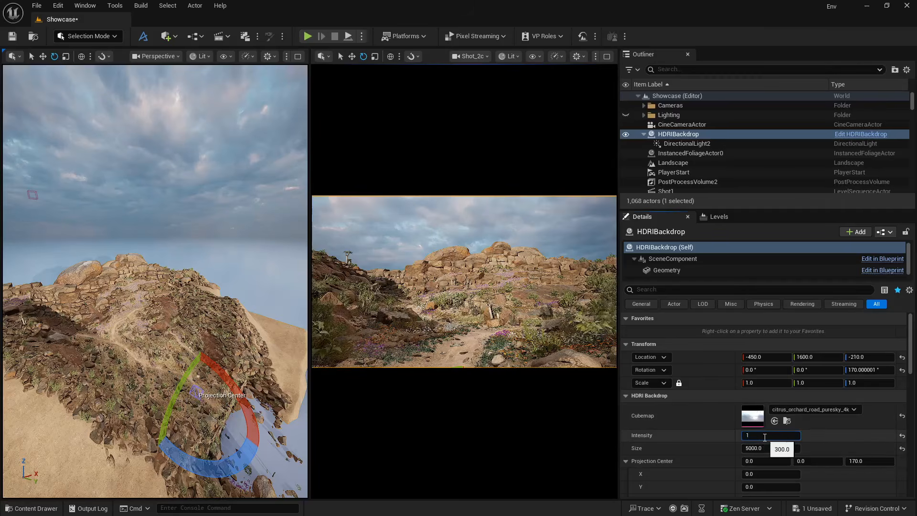
pyautogui.press('Return')
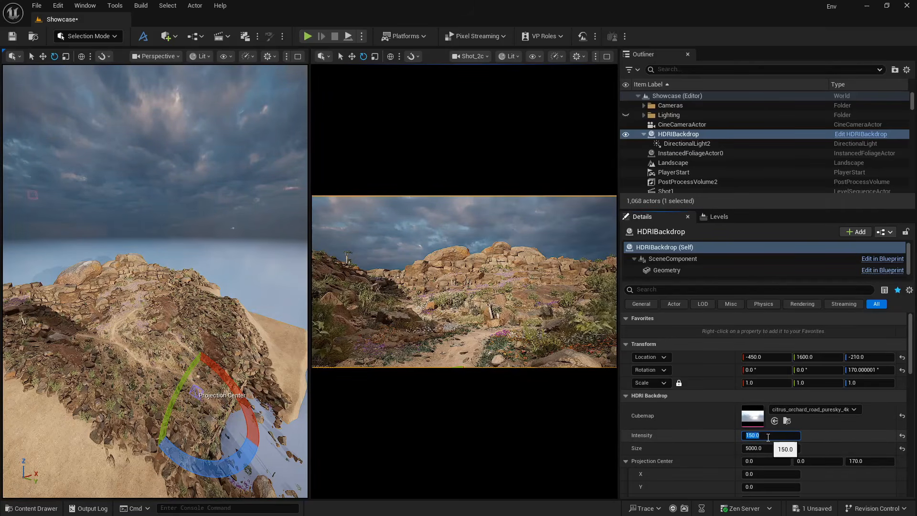
pyautogui.press('Return')
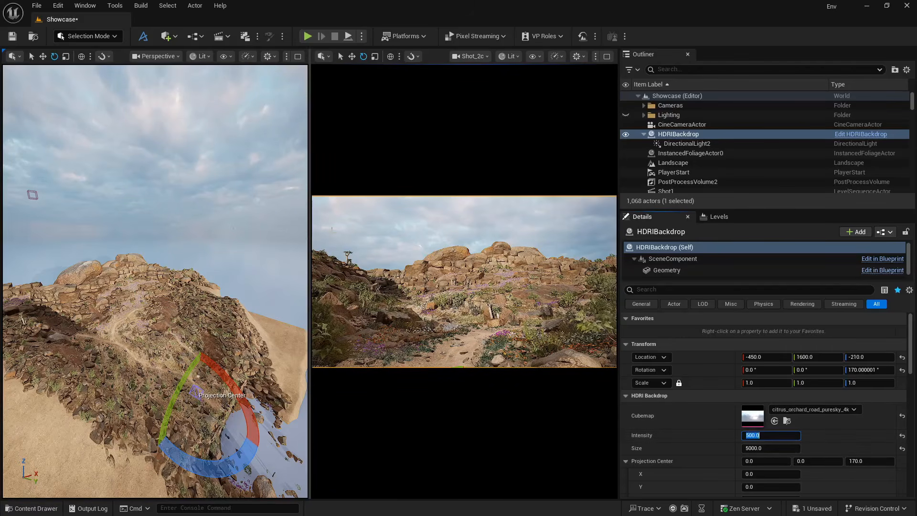
pyautogui.press('F11')
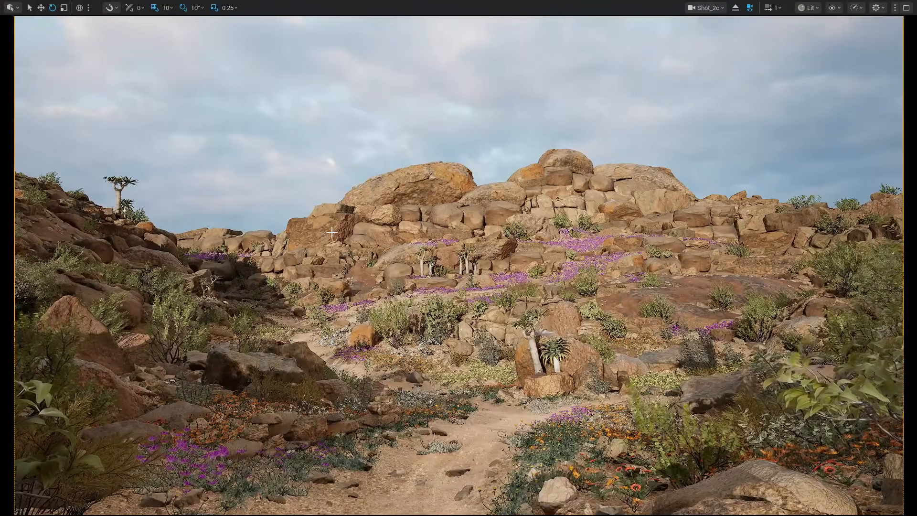
# Step: Exit the full-screen view, maximize the Shot_2c viewport inside the editor, and select PostProcessVolume2
pyautogui.press('F11')
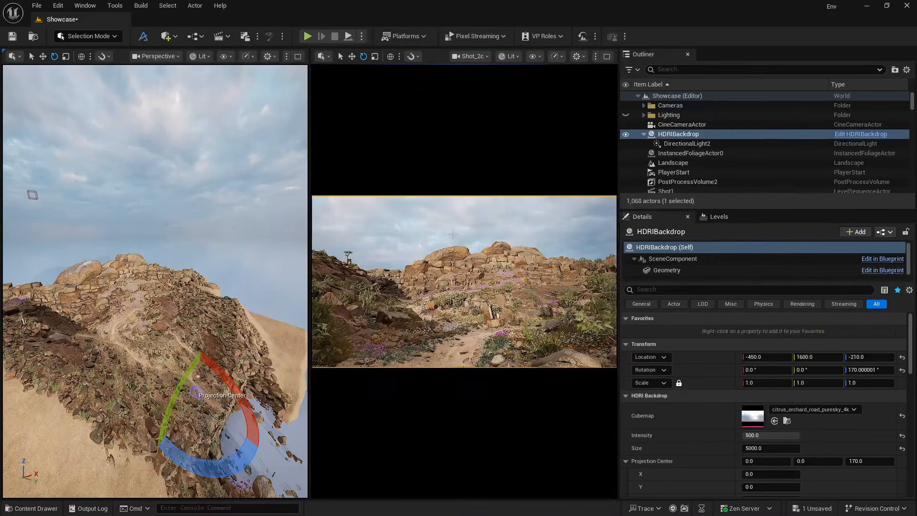
pyautogui.click(606, 56)
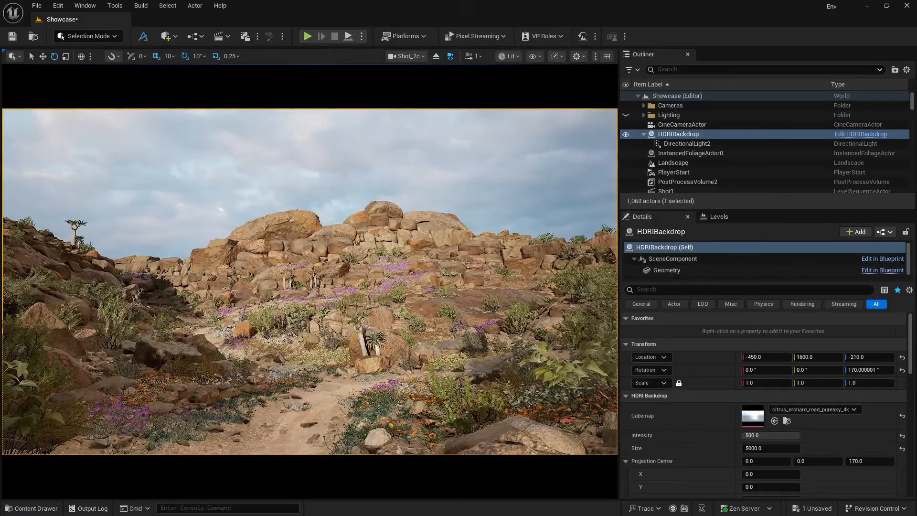
pyautogui.click(677, 182)
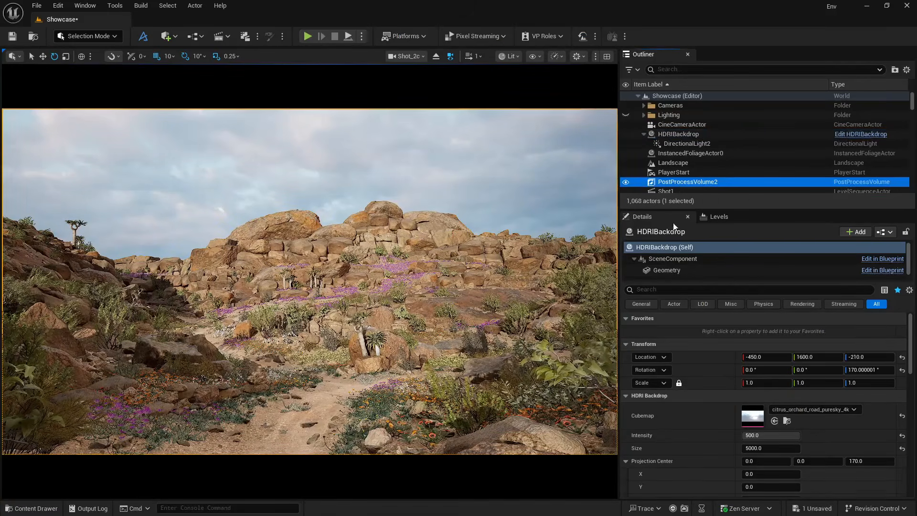
# Step: Override the post process volume's bloom with the Convolution method and an intensity of about 0.99
pyautogui.scroll(-10, 663, 396)
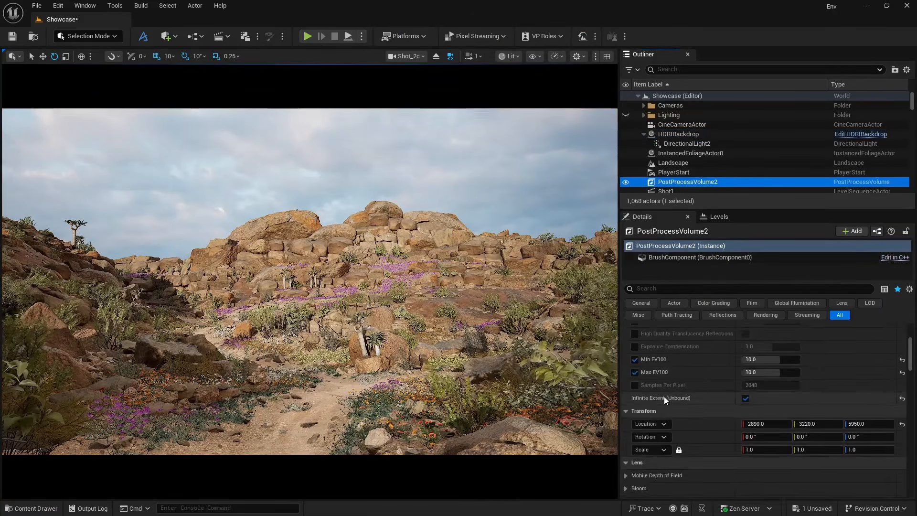
pyautogui.click(625, 366)
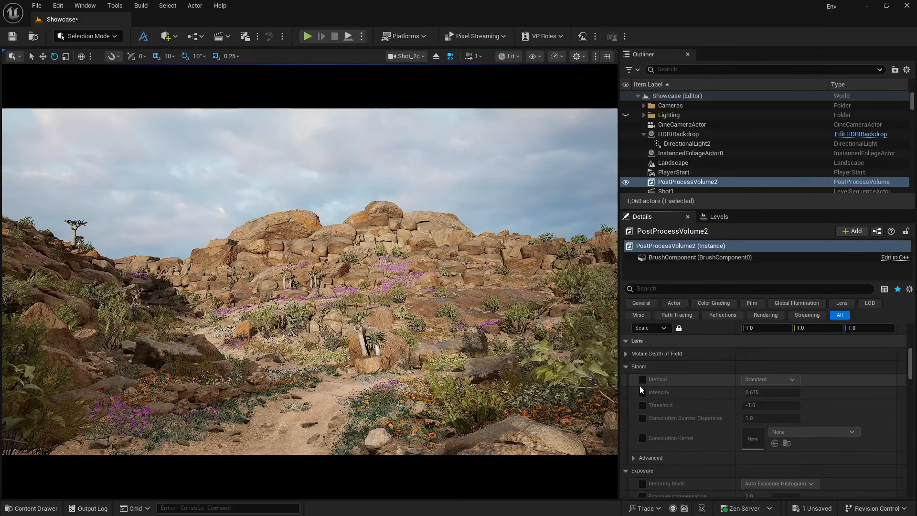
pyautogui.click(642, 392)
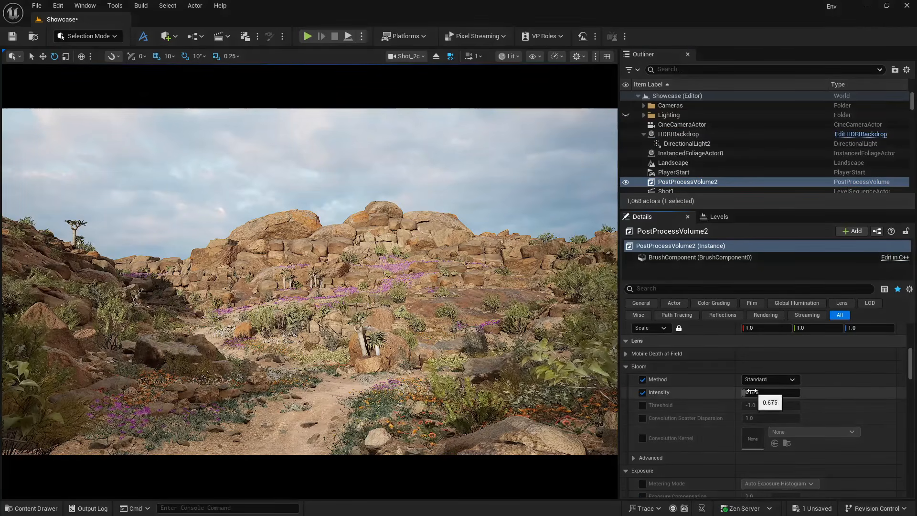
pyautogui.moveTo(769, 392); pyautogui.dragTo(793, 392)
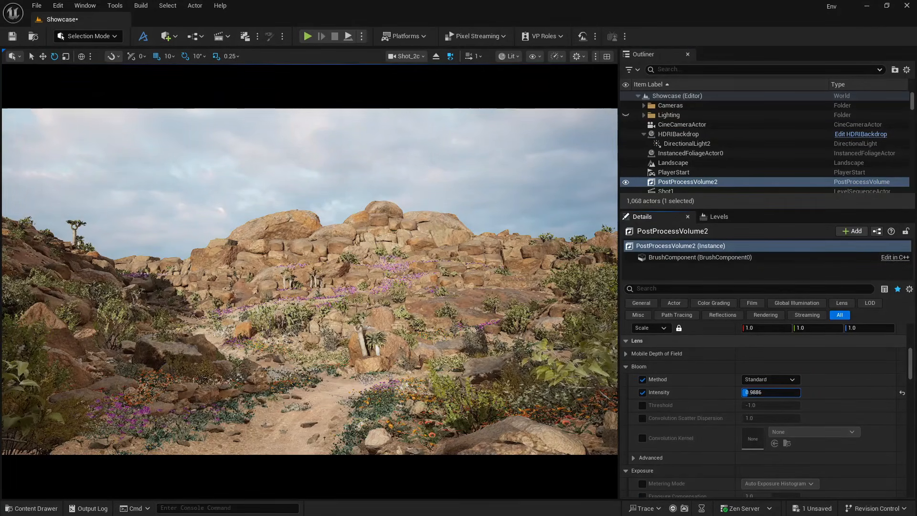
pyautogui.click(768, 379)
pyautogui.click(757, 397)
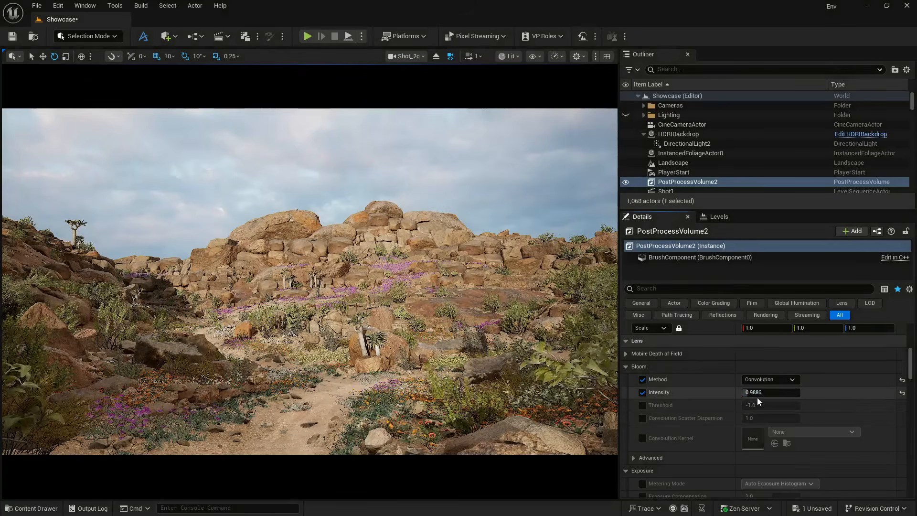
# Step: Enable chromatic aberration on the post process volume and set its intensity to 0.2 after trying 0.3
pyautogui.scroll(-6, 682, 397)
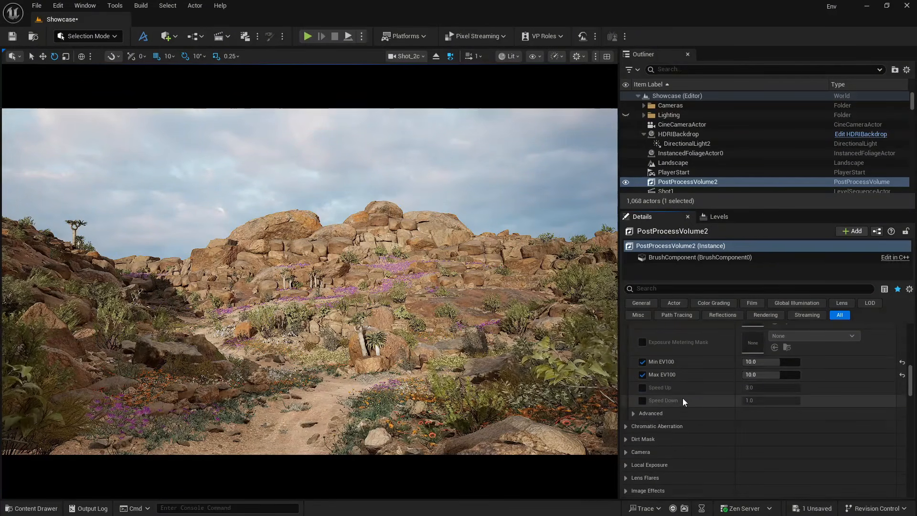
pyautogui.scroll(-2, 682, 400)
pyautogui.click(629, 395)
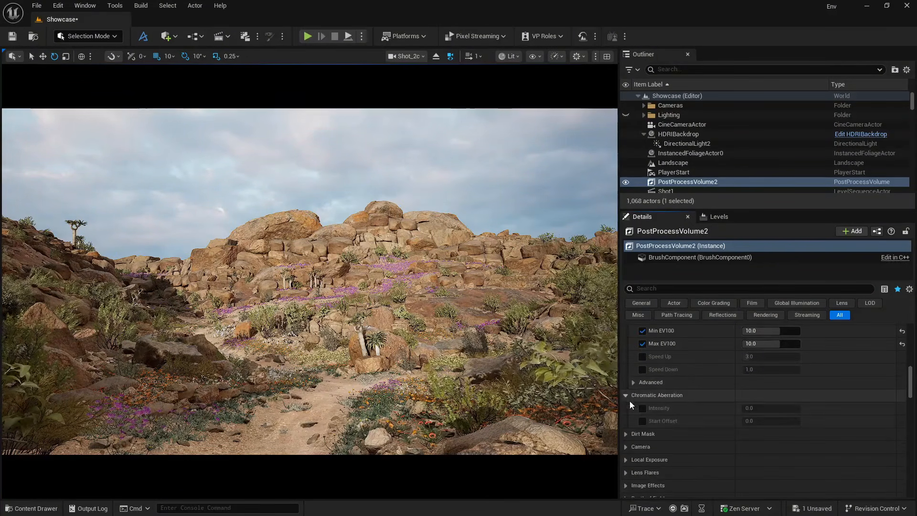
pyautogui.click(642, 408)
pyautogui.click(751, 408)
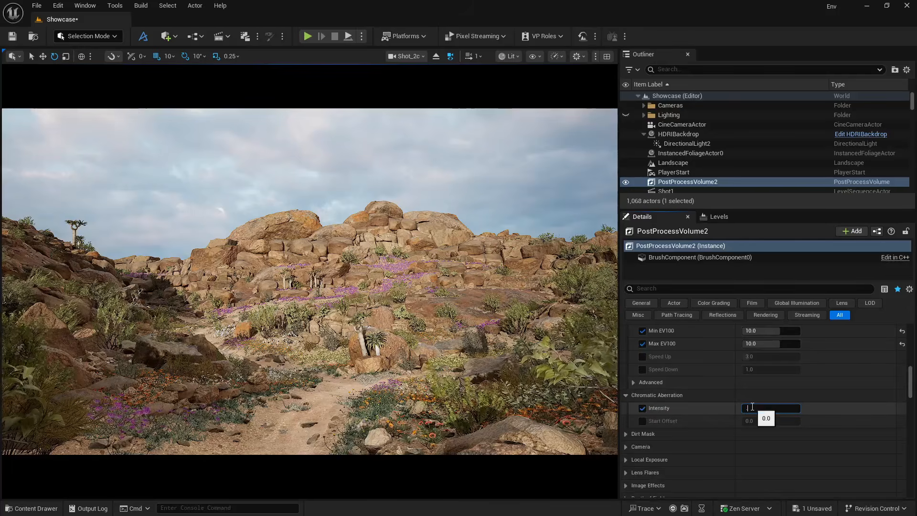
pyautogui.write('0.3')
pyautogui.press('Return')
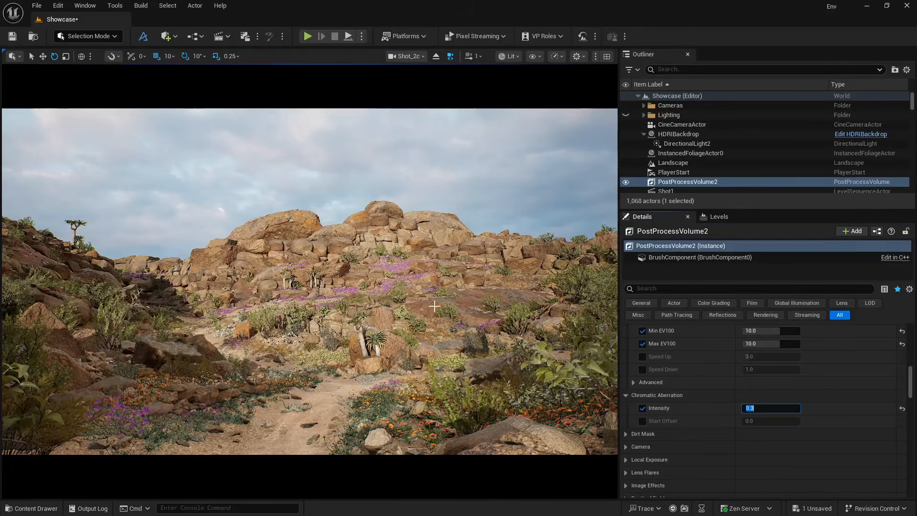
pyautogui.write('0.2')
pyautogui.press('Return')
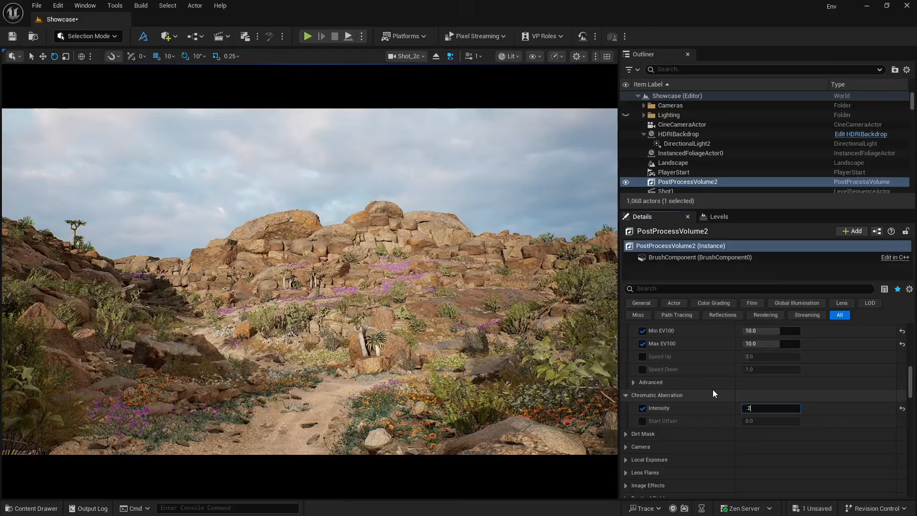
# Step: Enable the local exposure detail strength on the post process volume and set it to 1.25
pyautogui.click(625, 459)
pyautogui.scroll(-5, 660, 423)
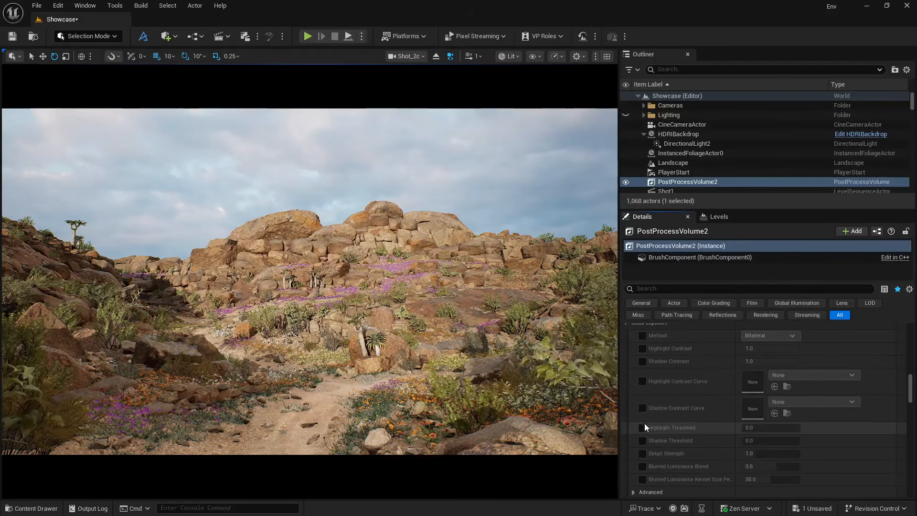
pyautogui.click(642, 454)
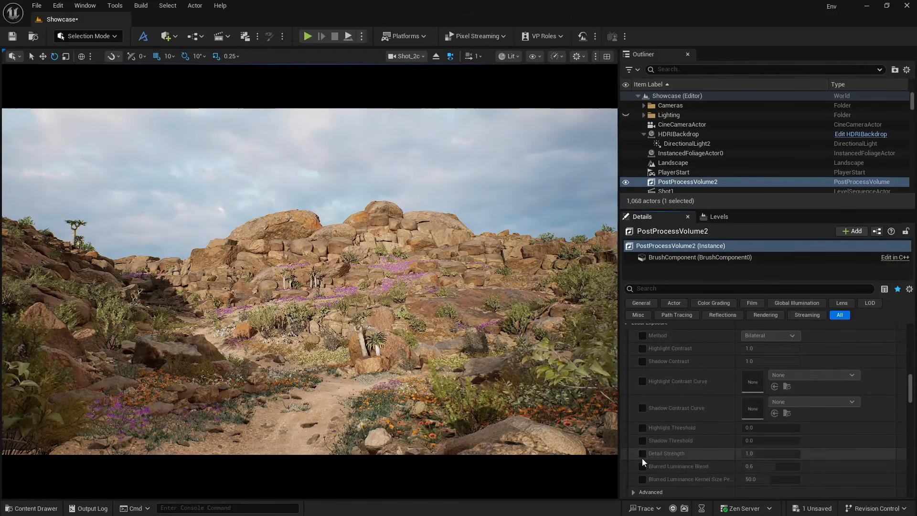
pyautogui.click(765, 453)
pyautogui.write('1.25')
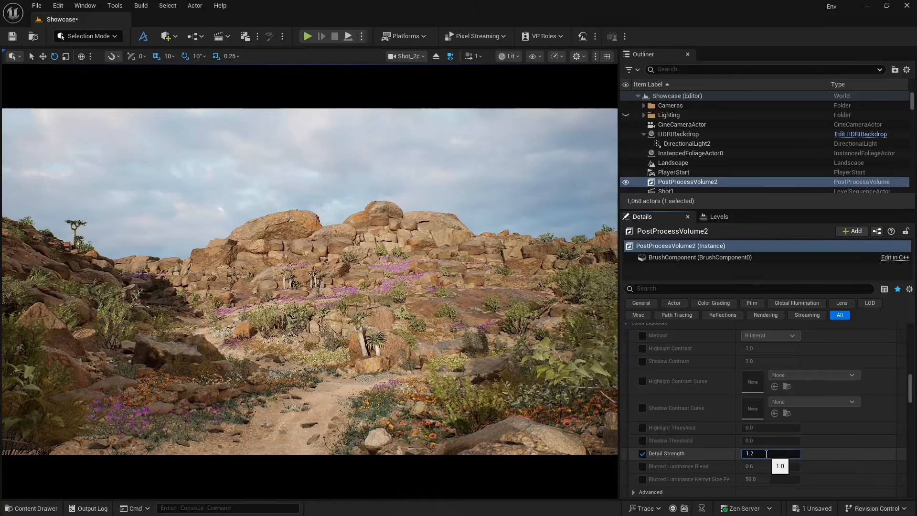
pyautogui.press('Return')
# Step: Enable the vignette and sharpen image effects, setting vignette intensity to about 0.48 and sharpen to about 0.38
pyautogui.scroll(-5, 649, 414)
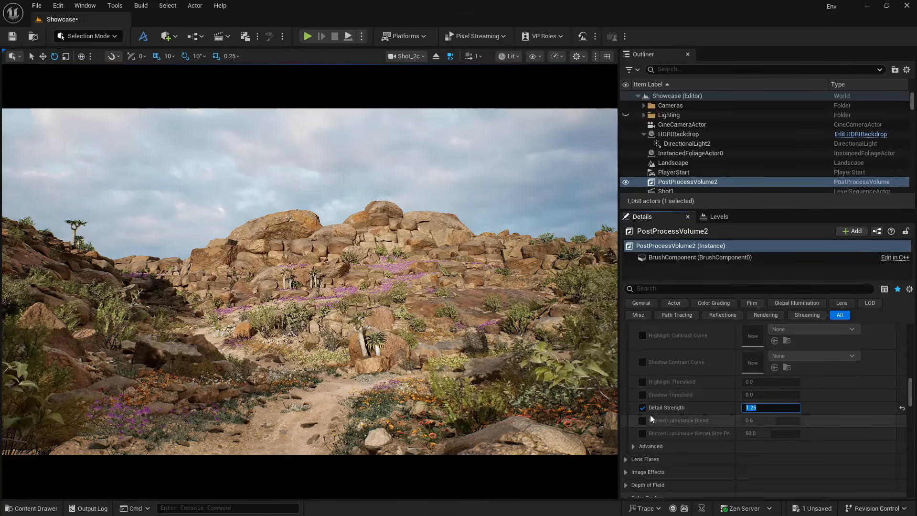
pyautogui.click(650, 411)
pyautogui.scroll(-1, 629, 397)
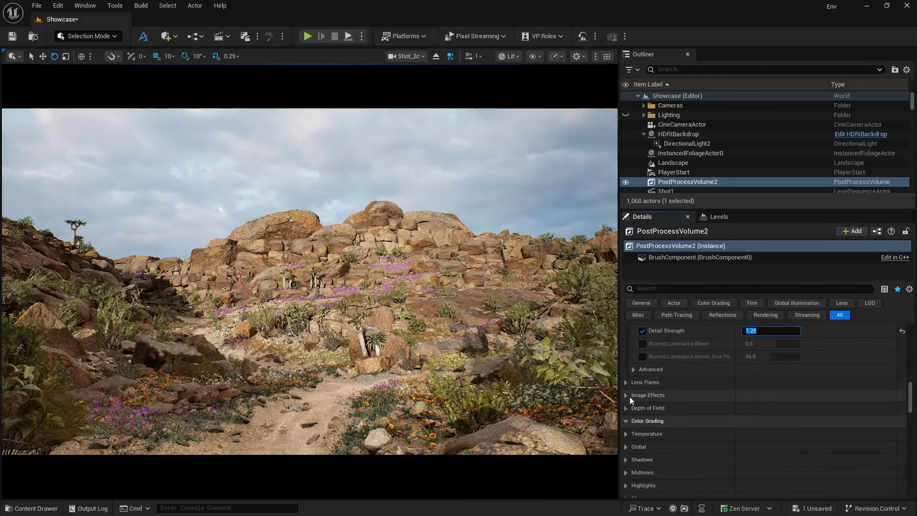
pyautogui.click(642, 407)
pyautogui.click(642, 420)
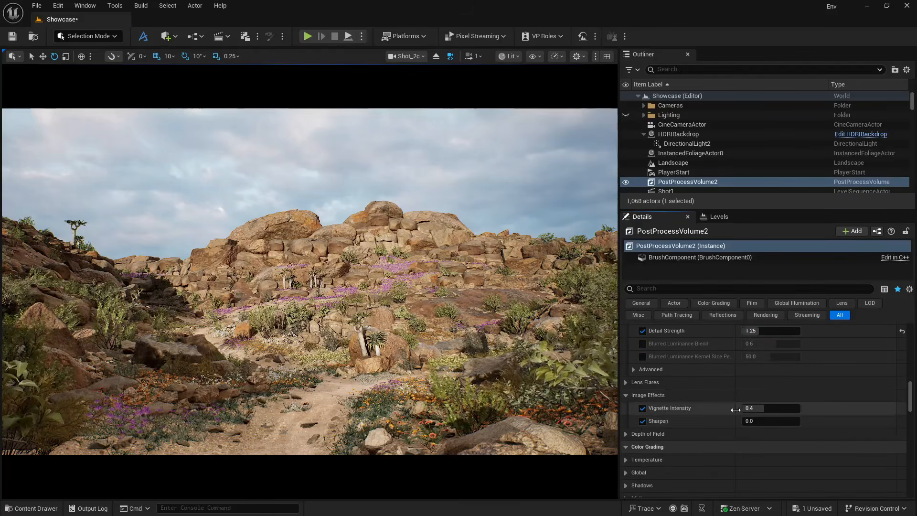
pyautogui.moveTo(756, 408)
pyautogui.mouseDown()
pyautogui.moveTo(771, 408)
pyautogui.moveTo(766, 422)
pyautogui.moveTo(751, 422)
pyautogui.mouseUp()
# Step: Enable the global saturation override in the color grading settings and set it to 0.9
pyautogui.scroll(-4, 659, 426)
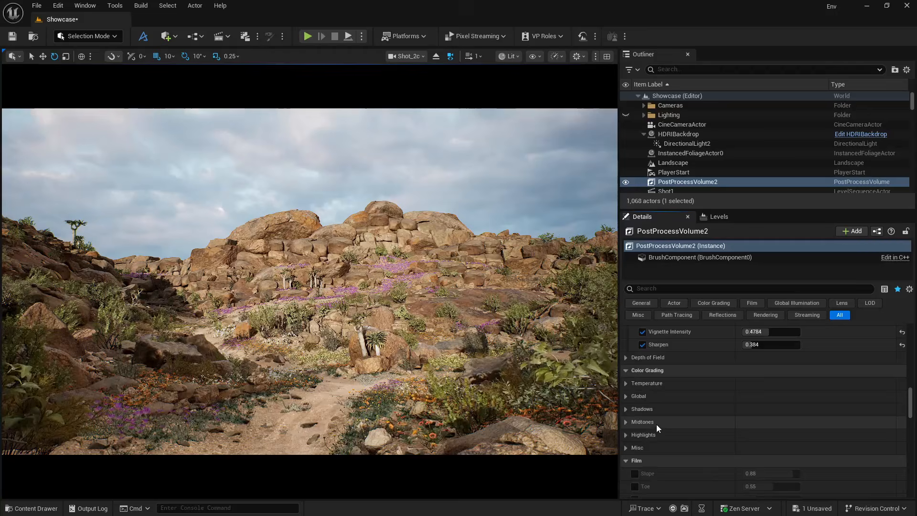
pyautogui.click(625, 395)
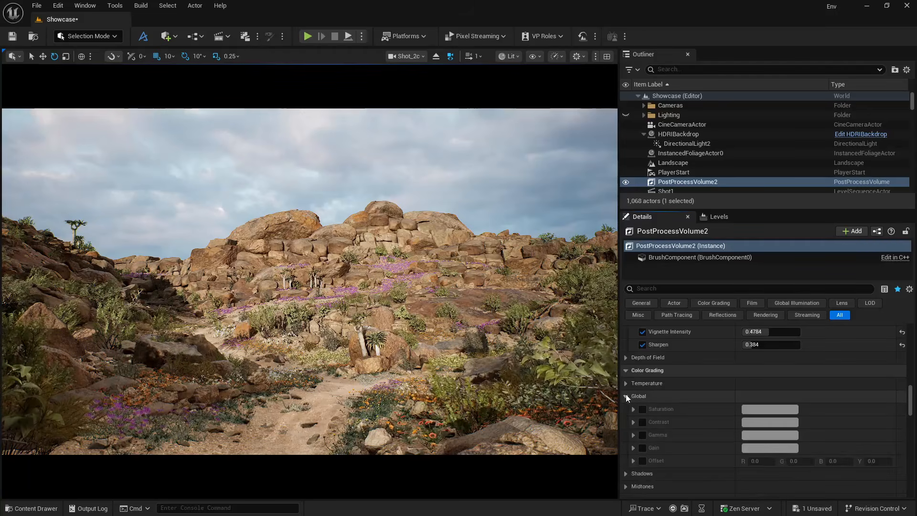
pyautogui.click(633, 409)
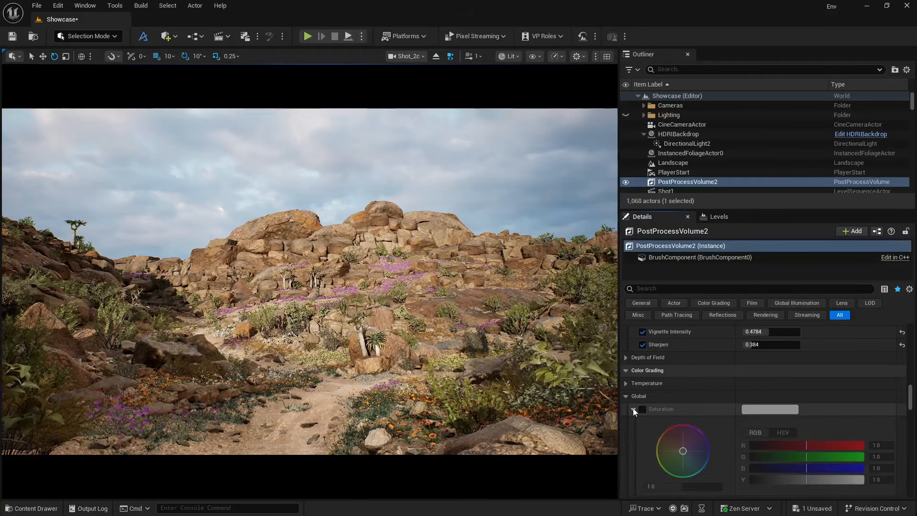
pyautogui.click(642, 409)
pyautogui.scroll(-2, 668, 425)
pyautogui.click(669, 442)
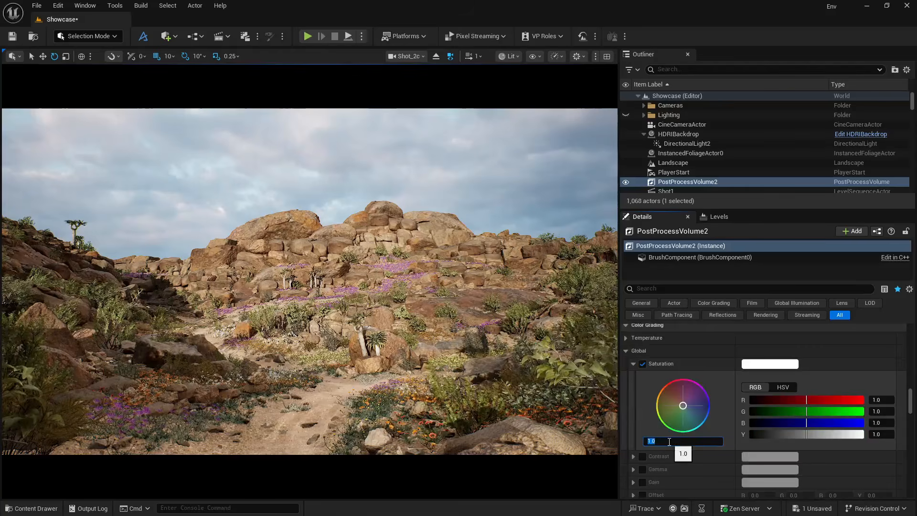
pyautogui.write('0.9')
pyautogui.press('Return')
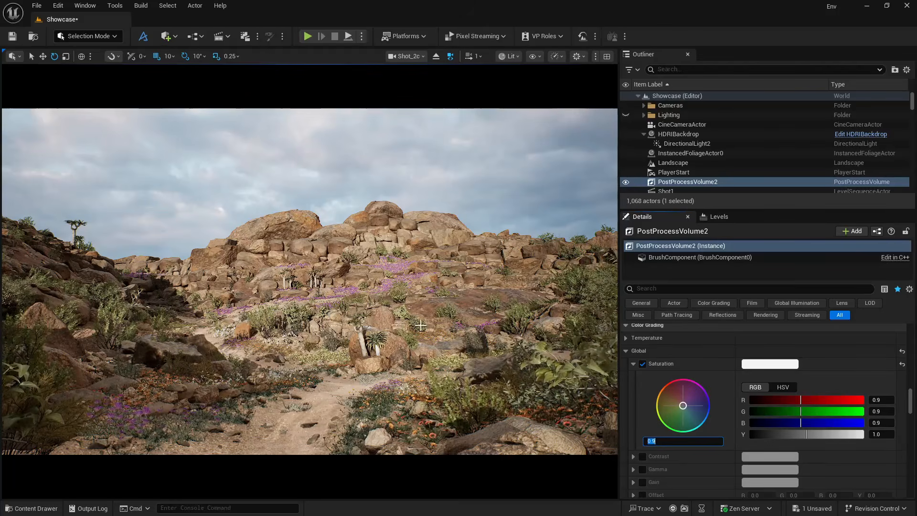
# Step: Enable the global contrast override in the color grading settings and set it to 1.15
pyautogui.click(642, 456)
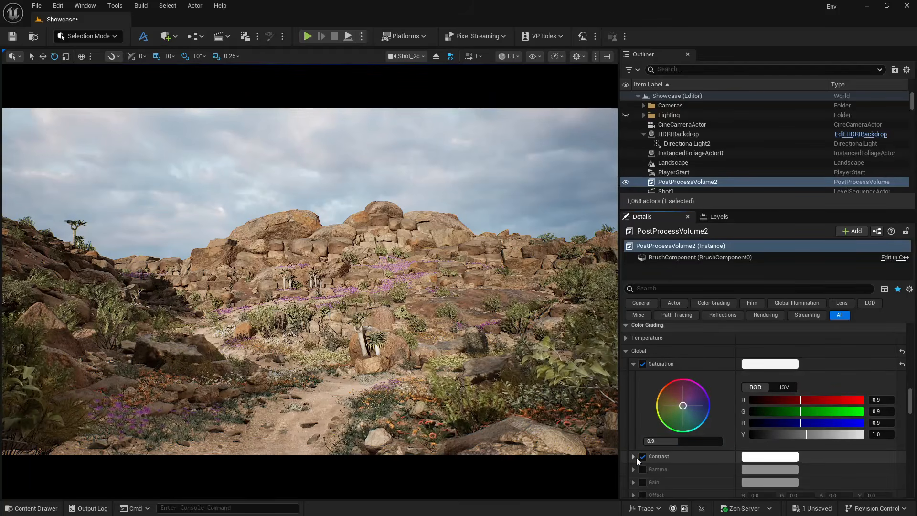
pyautogui.click(633, 456)
pyautogui.scroll(-3, 641, 445)
pyautogui.click(664, 458)
pyautogui.write('1.')
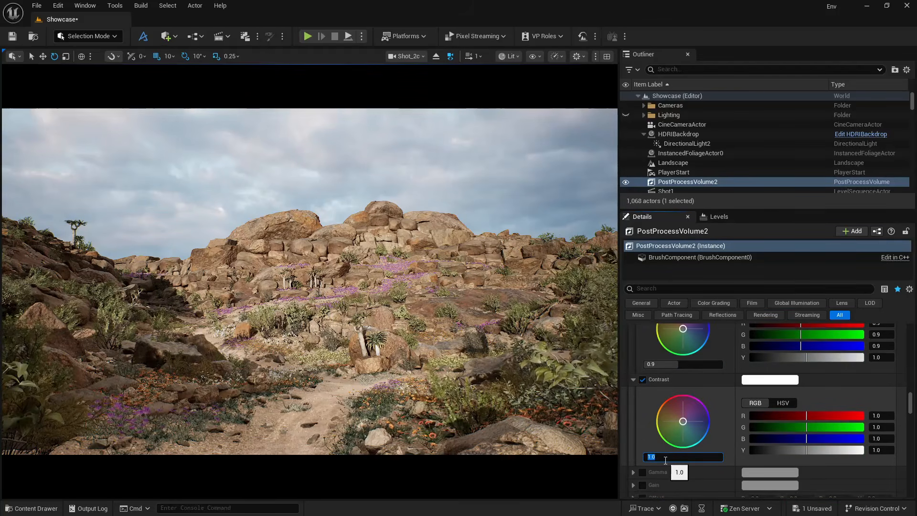
pyautogui.write('15')
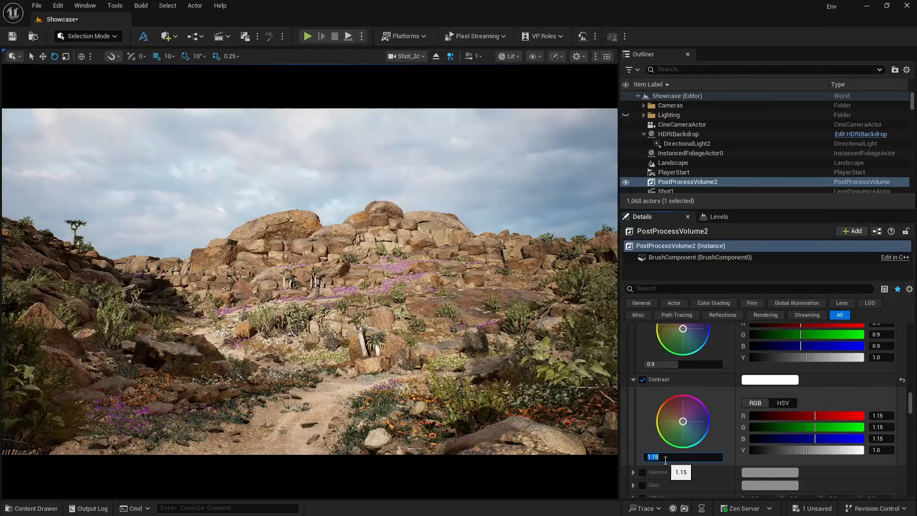
pyautogui.press('Return')
# Step: Lower the global color grading saturation to 0.85
pyautogui.click(661, 363)
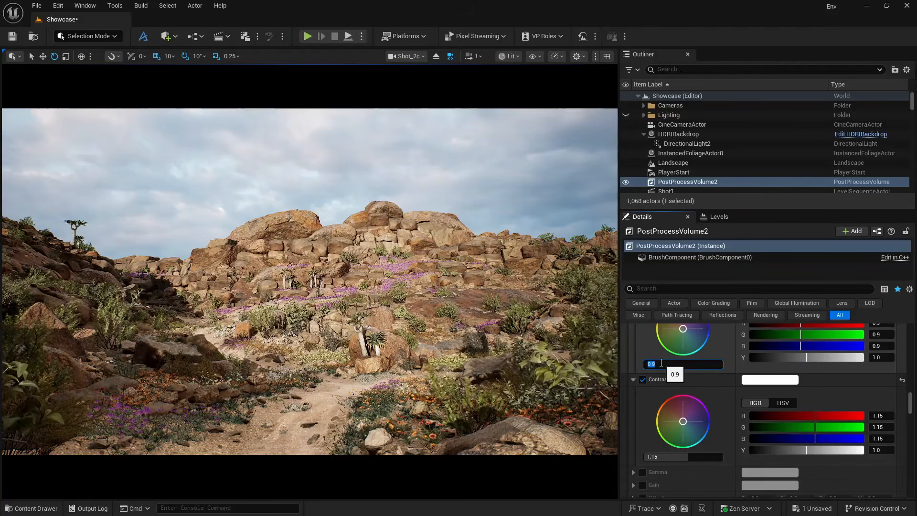
pyautogui.write('.85')
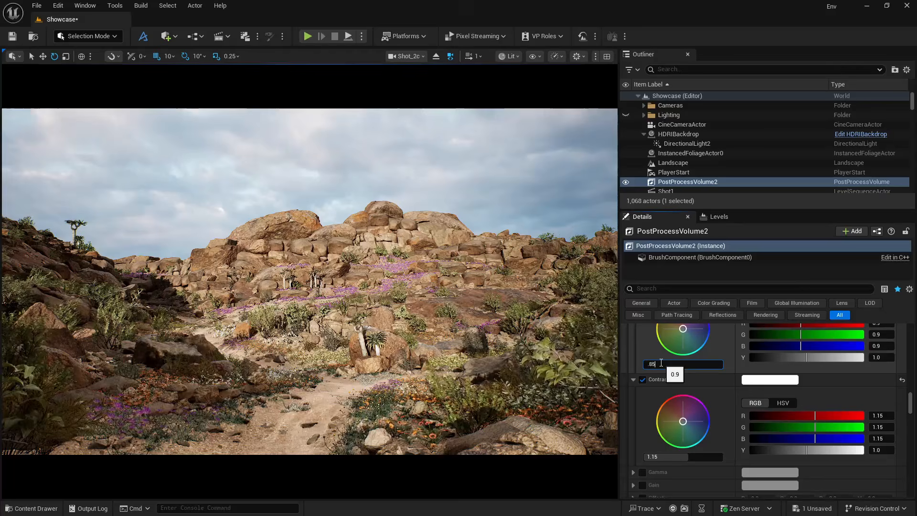
pyautogui.press('Return')
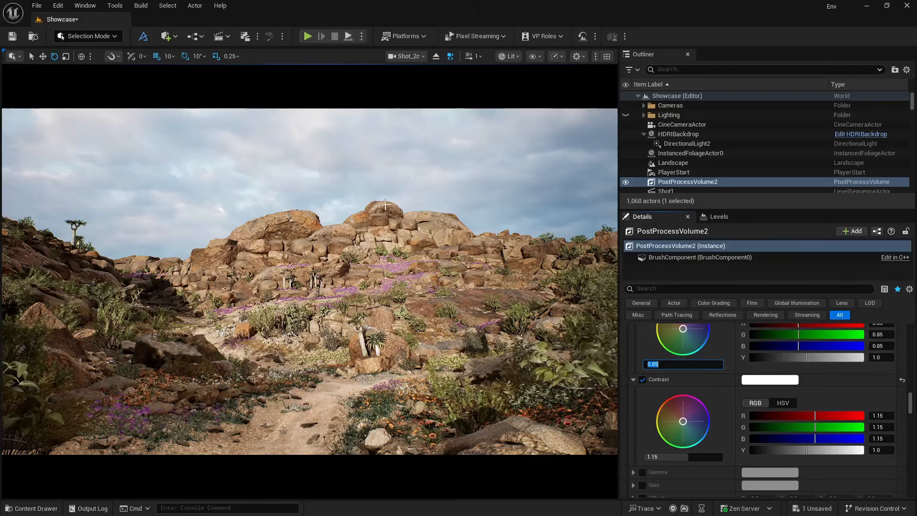
# Step: Enable the midtones gain override and tint it slightly blue, at about R 0.833, G 0.883, B 1.0
pyautogui.scroll(-6, 642, 360)
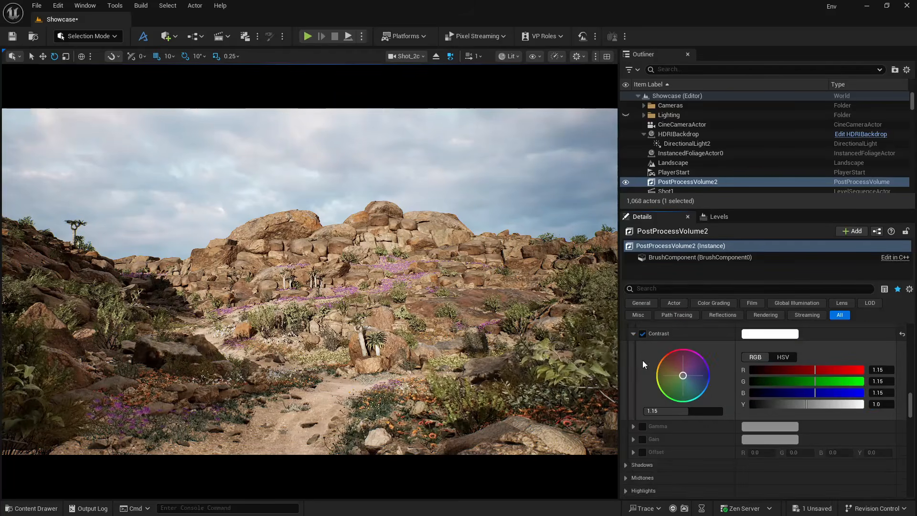
pyautogui.click(626, 386)
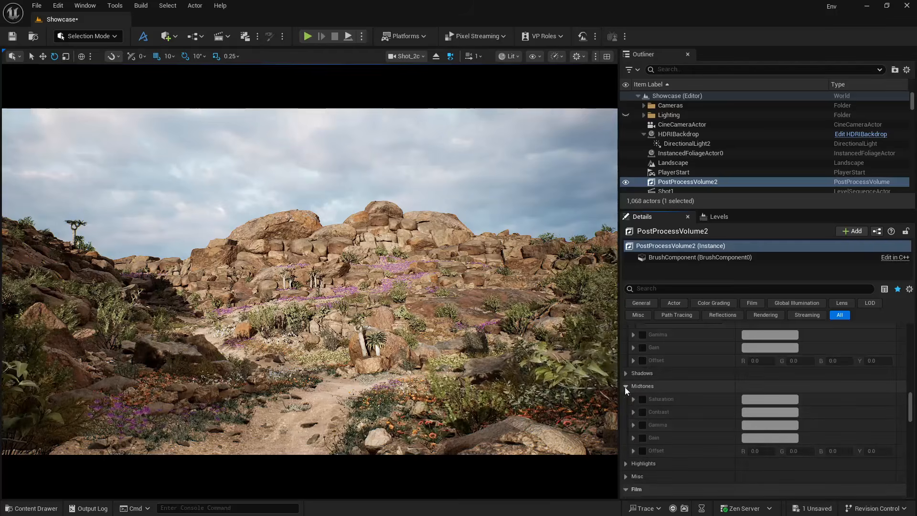
pyautogui.scroll(-1, 642, 398)
pyautogui.click(643, 406)
pyautogui.click(633, 407)
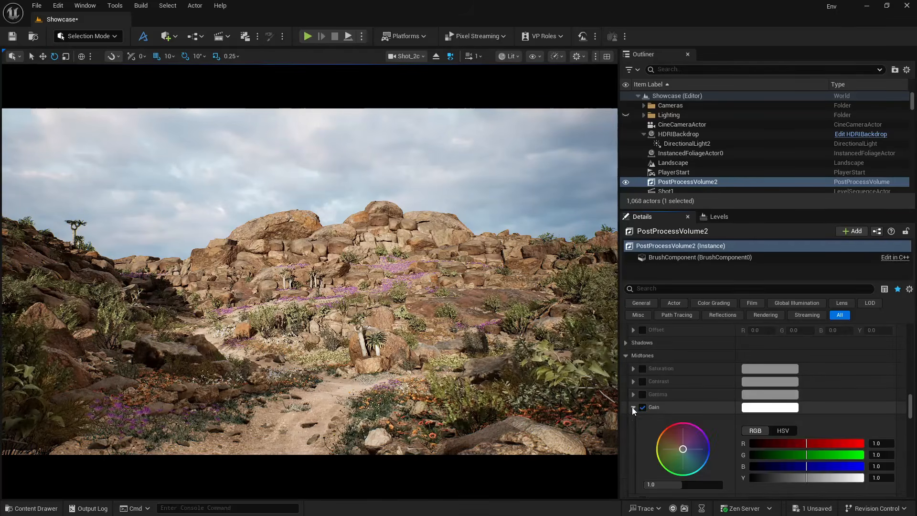
pyautogui.click(671, 443)
pyautogui.moveTo(688, 448)
pyautogui.mouseDown()
pyautogui.moveTo(701, 452)
pyautogui.moveTo(690, 455)
pyautogui.mouseUp()
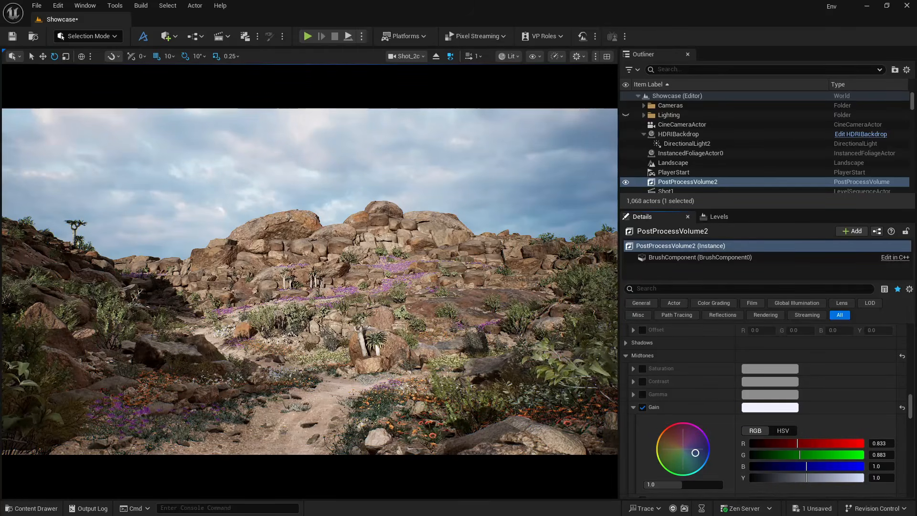
pyautogui.scroll(-3, 663, 392)
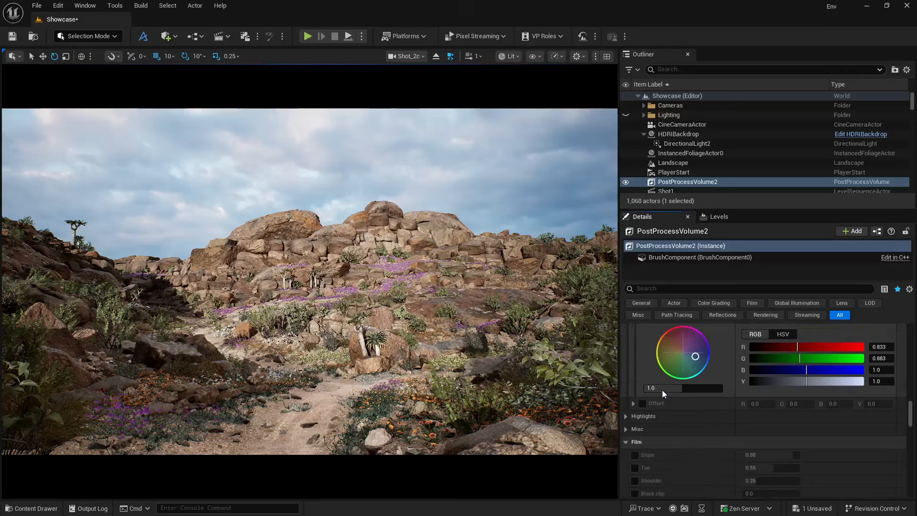
# Step: Enable the film slope and toe overrides on the post process volume and set the slope to 1.0
pyautogui.scroll(-5, 662, 390)
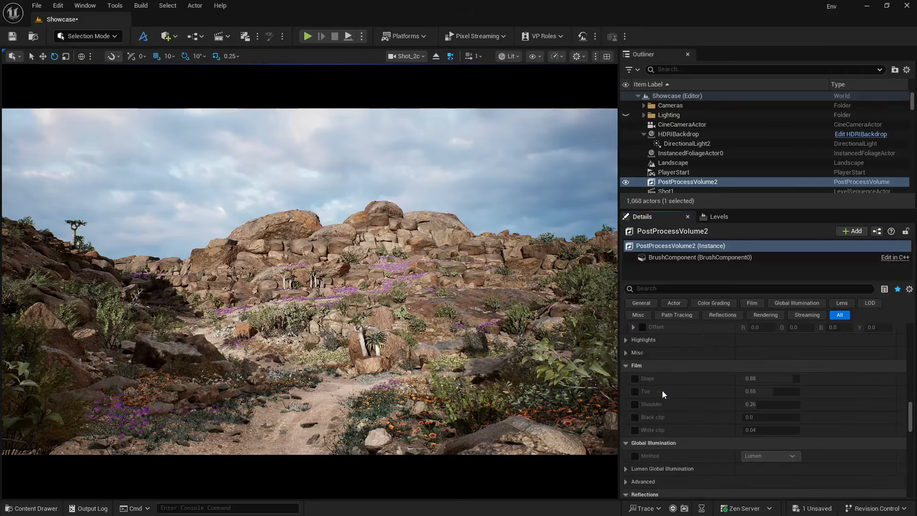
pyautogui.click(635, 378)
pyautogui.click(634, 391)
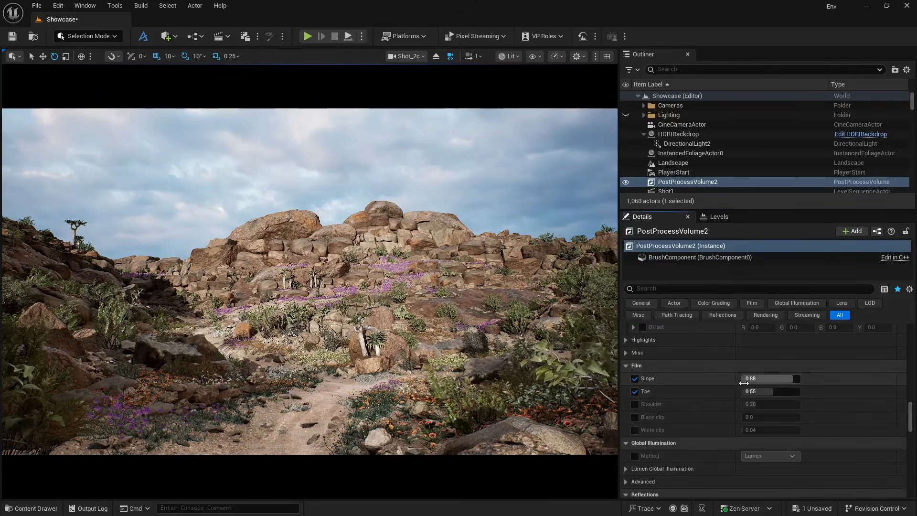
pyautogui.click(763, 378)
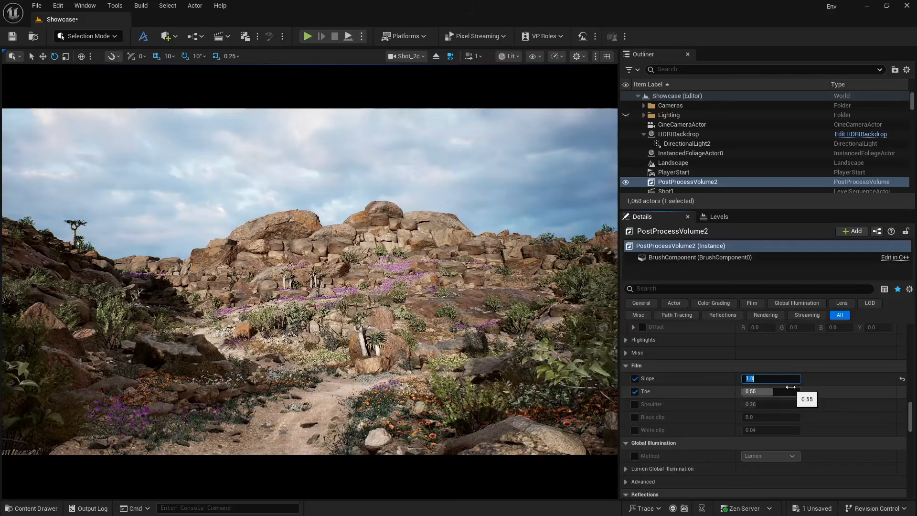
pyautogui.write('1')
# Step: Lower the film toe of the post process volume to 0.35
pyautogui.click(763, 392)
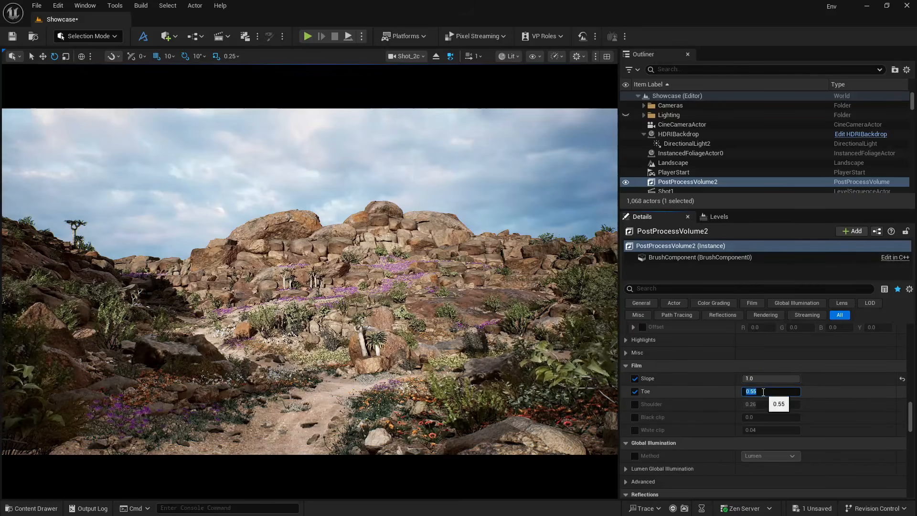
pyautogui.press('BackSpace')
pyautogui.write('.3')
pyautogui.press('Return')
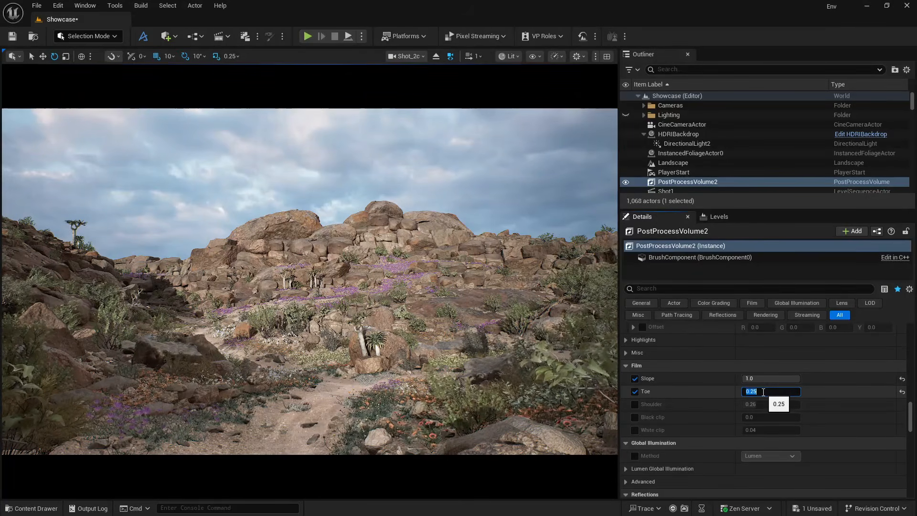
pyautogui.press('BackSpace')
pyautogui.write('.35')
pyautogui.press('Return')
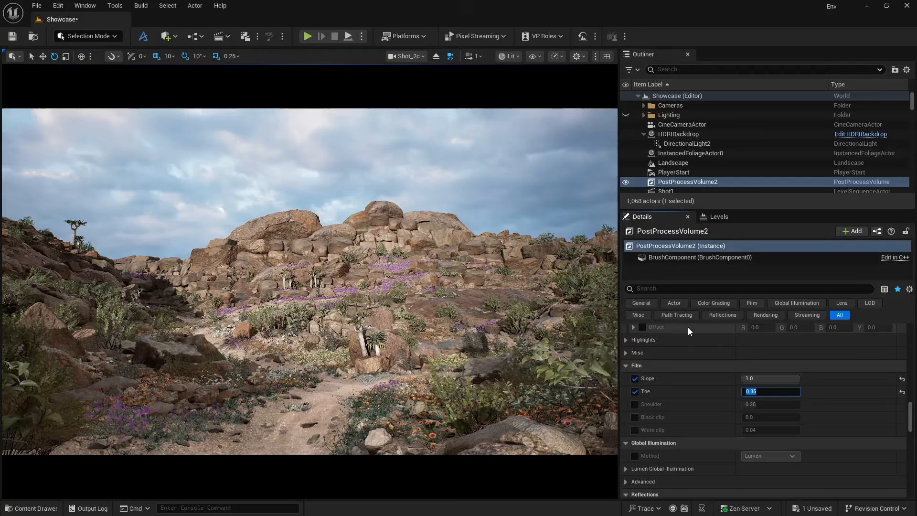
pyautogui.scroll(-5, 674, 383)
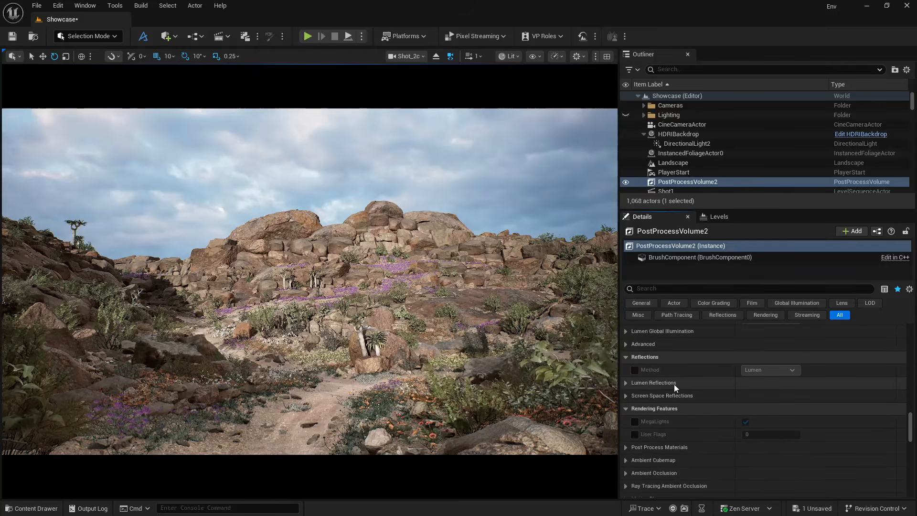
pyautogui.scroll(-4, 669, 398)
pyautogui.scroll(-1, 669, 397)
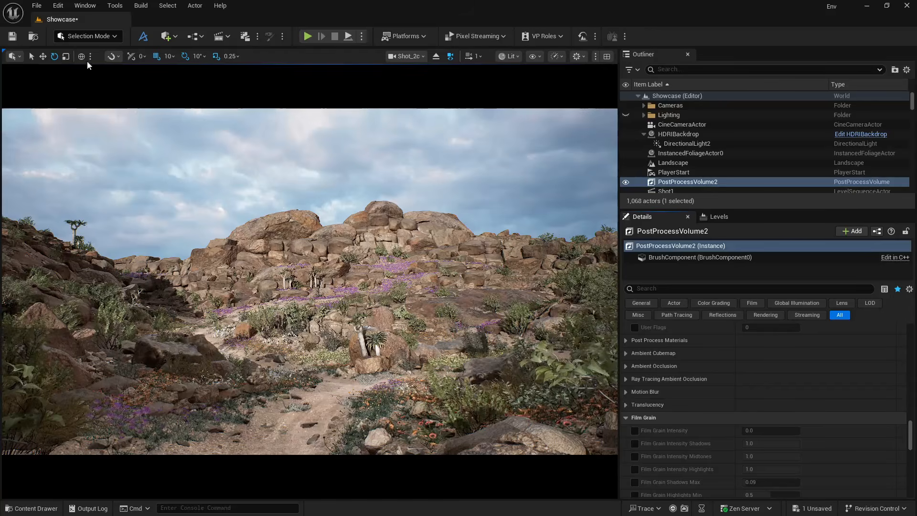
# Step: Add an Exponential Height Fog actor to the scene
pyautogui.click(165, 38)
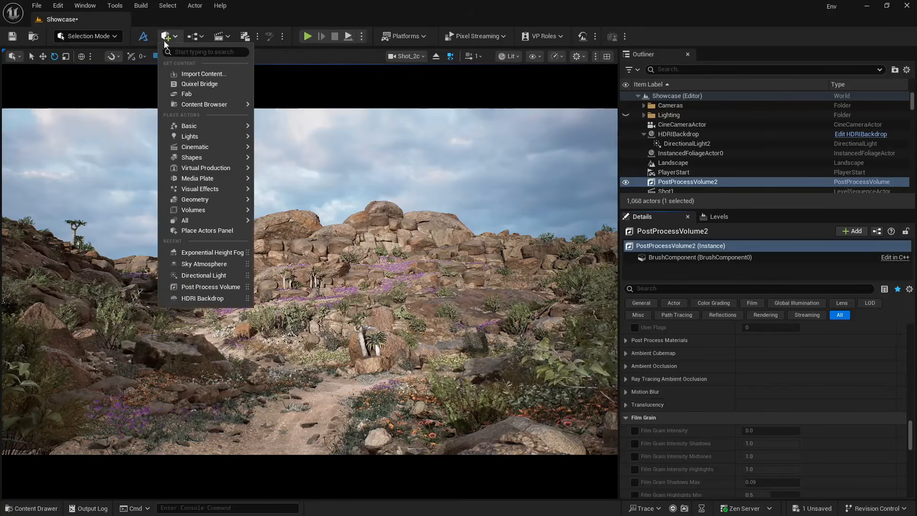
pyautogui.moveTo(216, 191)
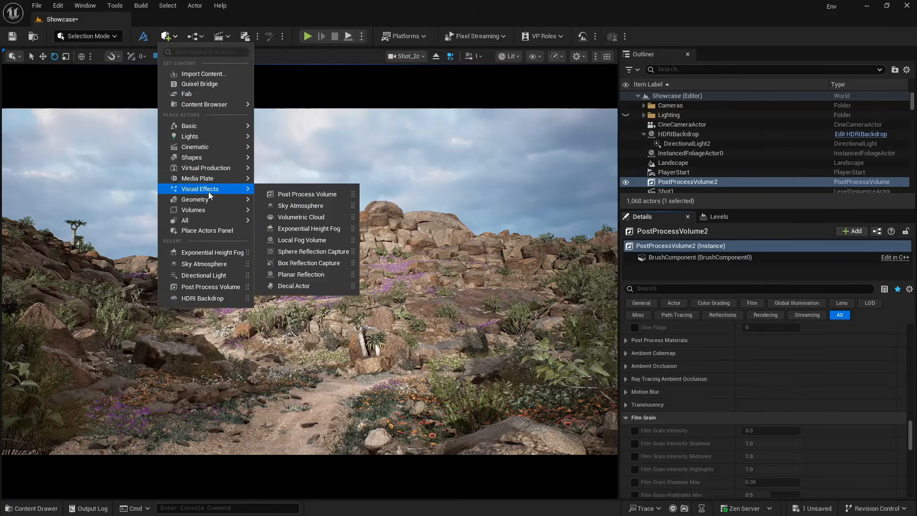
pyautogui.click(295, 227)
# Step: Enable volumetric fog on the height fog and reduce its view distance to 3520
pyautogui.scroll(3, 709, 405)
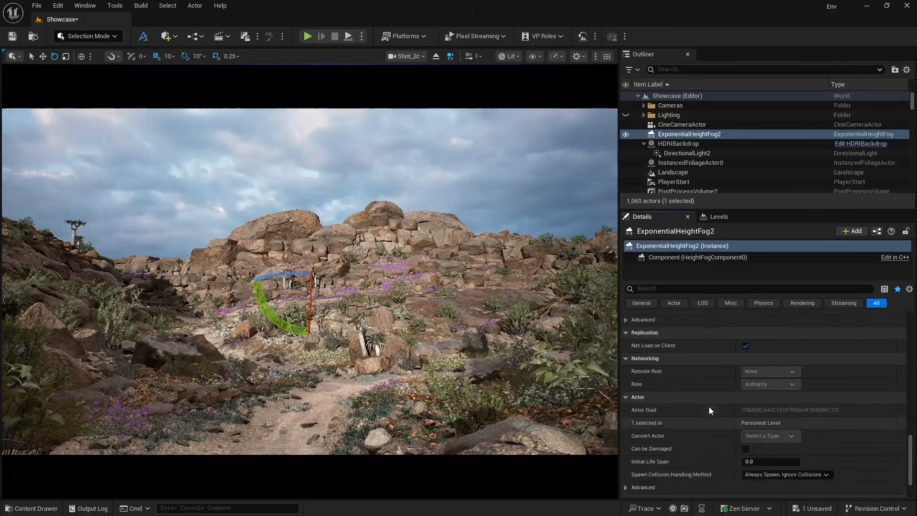
pyautogui.scroll(10, 702, 387)
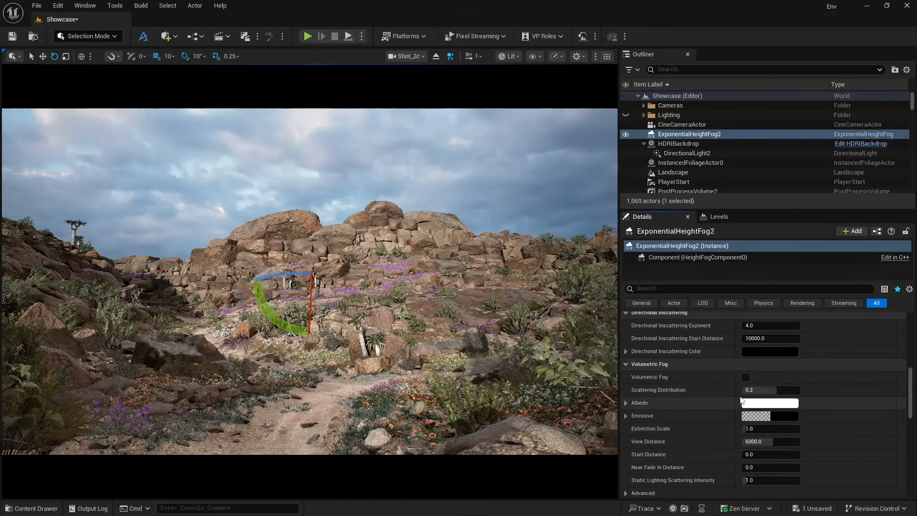
pyautogui.click(745, 377)
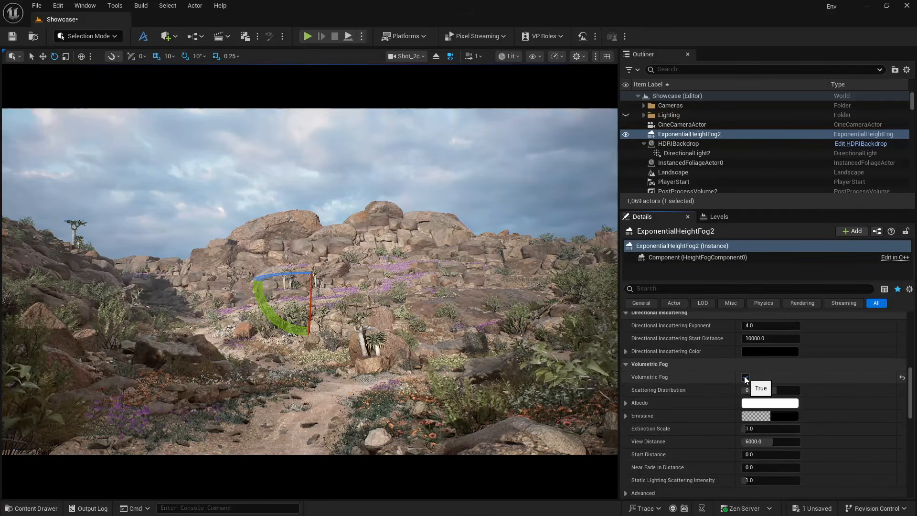
pyautogui.click(745, 377)
pyautogui.click(745, 377)
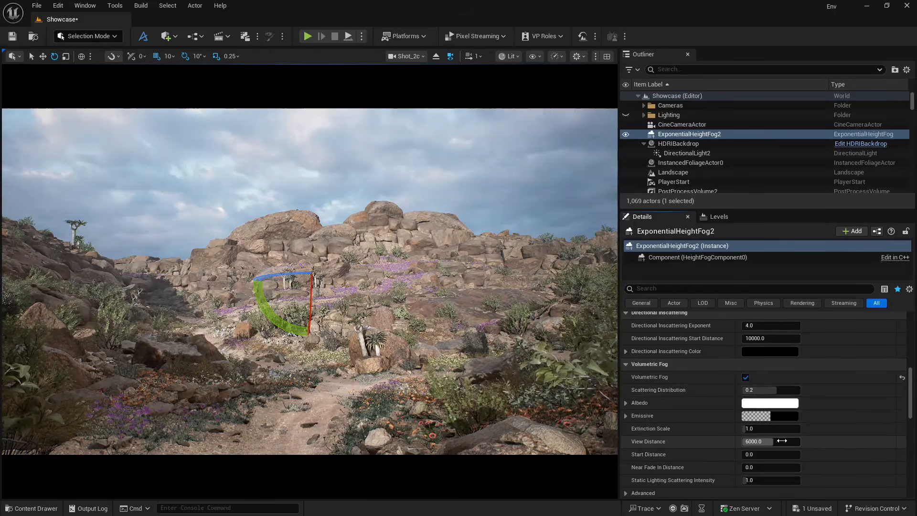
pyautogui.moveTo(777, 440); pyautogui.dragTo(755, 441)
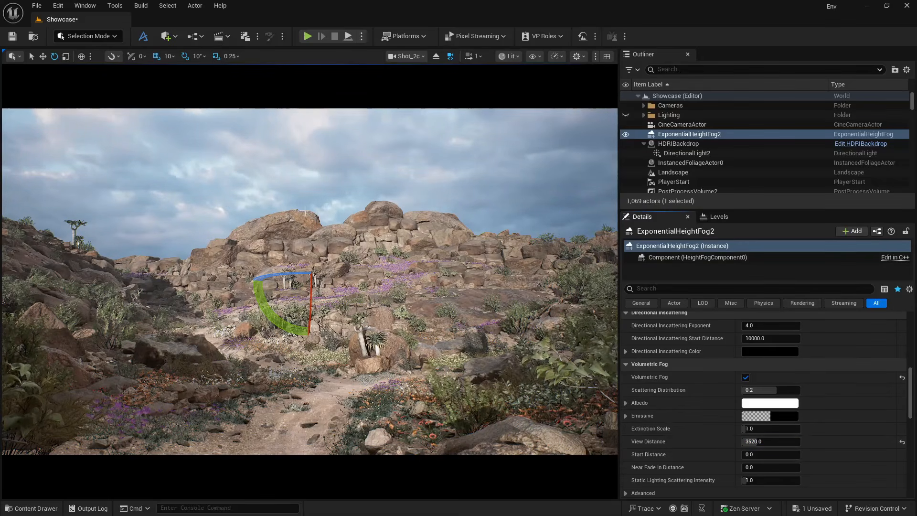
# Step: Check the fog through the Shot_3a camera and return the viewport to Shot_2c
pyautogui.click(279, 168)
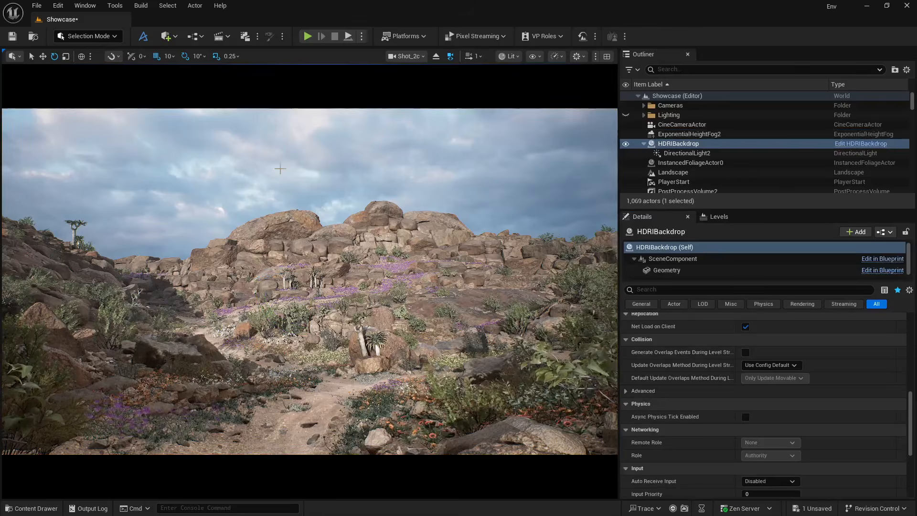
pyautogui.click(405, 56)
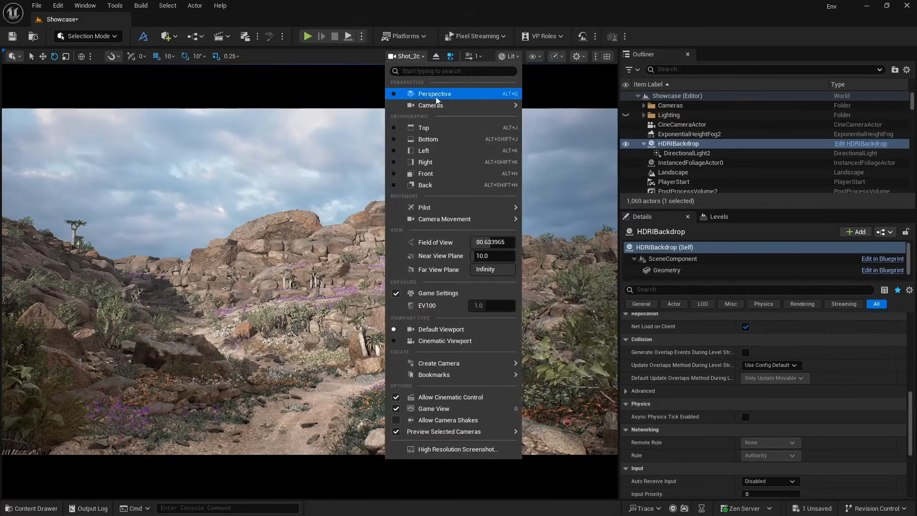
pyautogui.moveTo(511, 106)
pyautogui.click(568, 183)
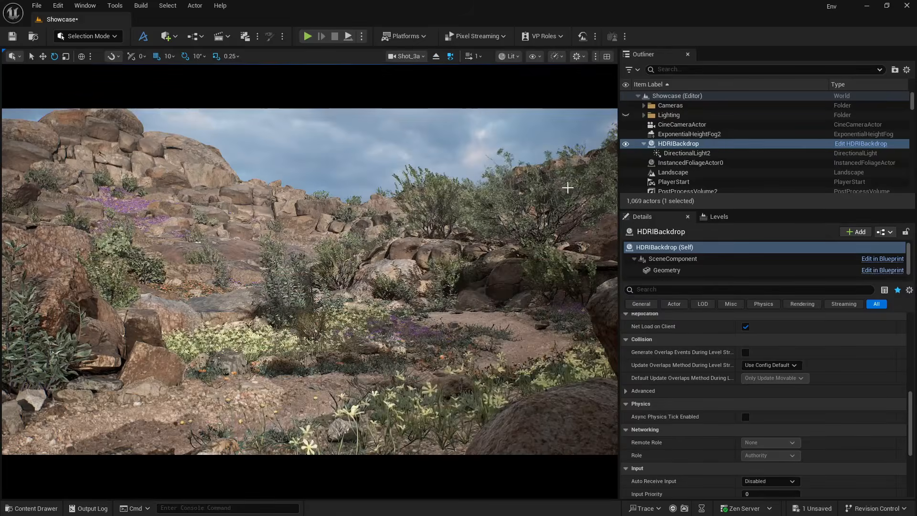
pyautogui.click(405, 56)
pyautogui.moveTo(458, 105)
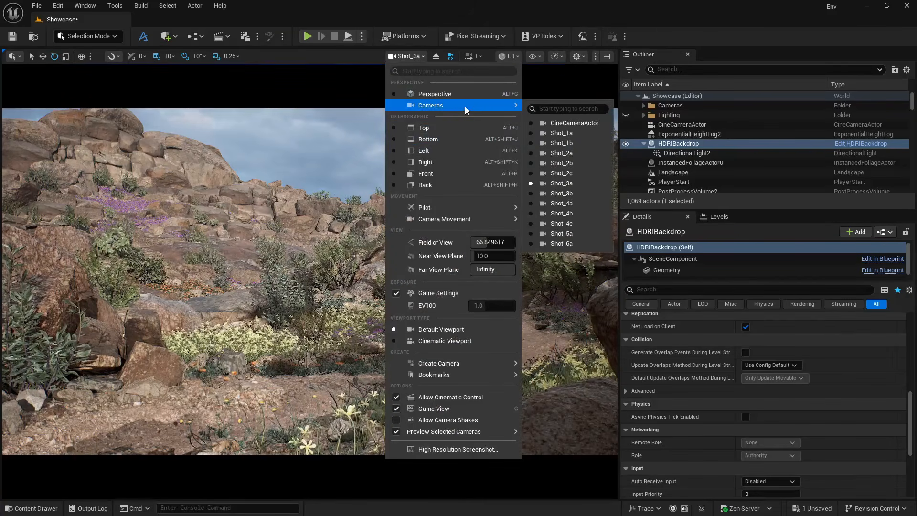
pyautogui.click(562, 174)
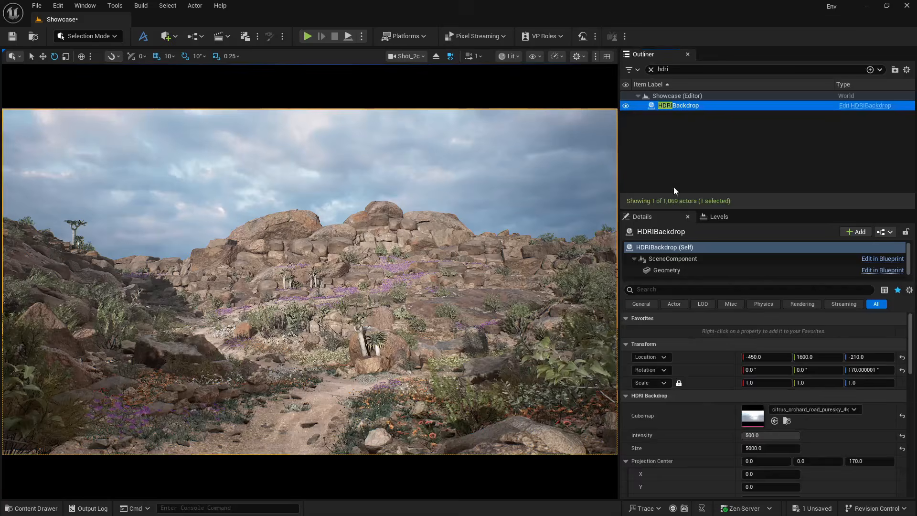
# Step: Clear the Outliner search, test a volumetric scattering intensity of 20 on DirectionalLight2 and settle on 3.0
pyautogui.click(651, 70)
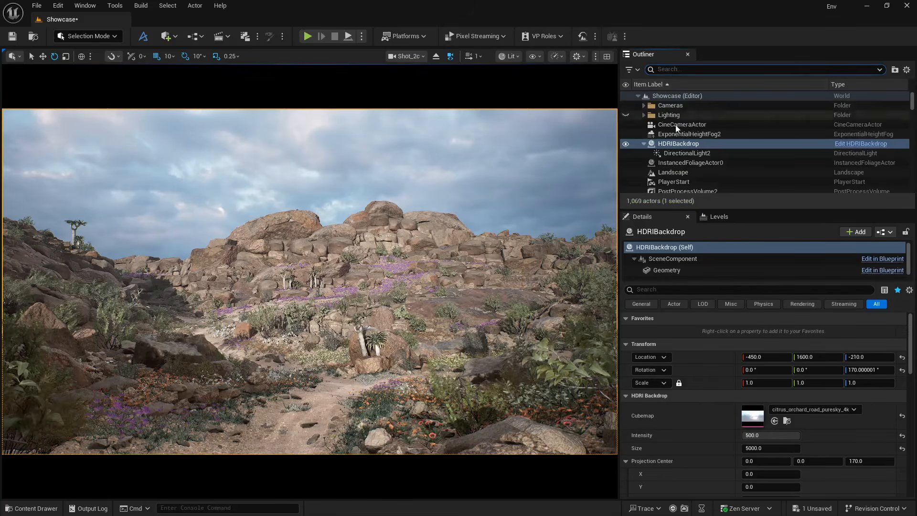
pyautogui.click(686, 153)
pyautogui.scroll(-5, 718, 382)
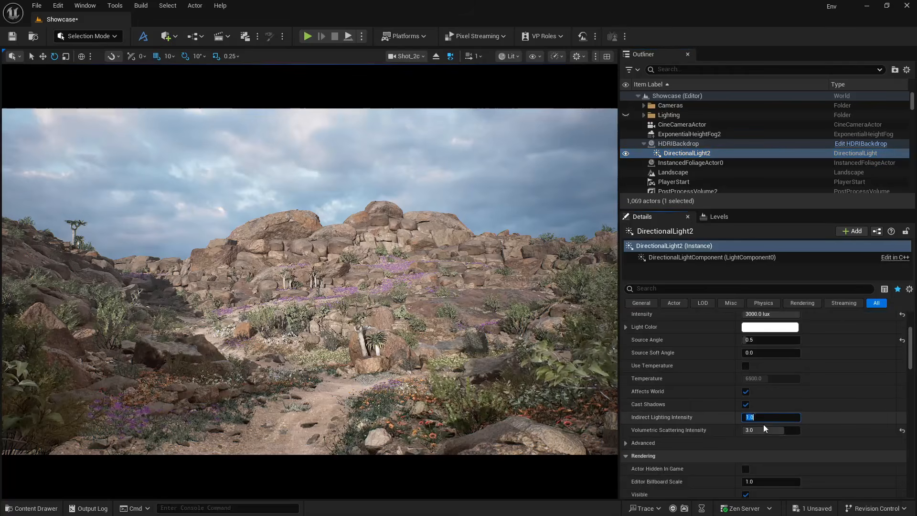
pyautogui.click(765, 432)
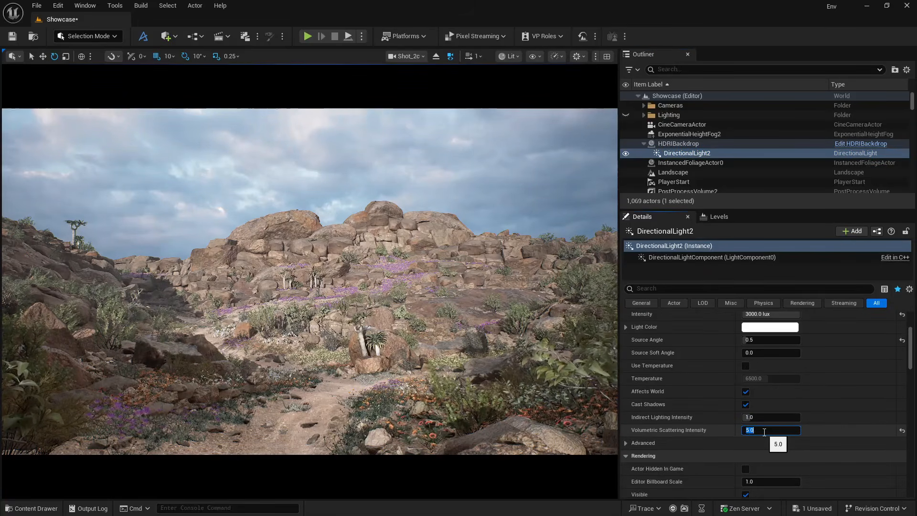
pyautogui.write('20')
pyautogui.press('Return')
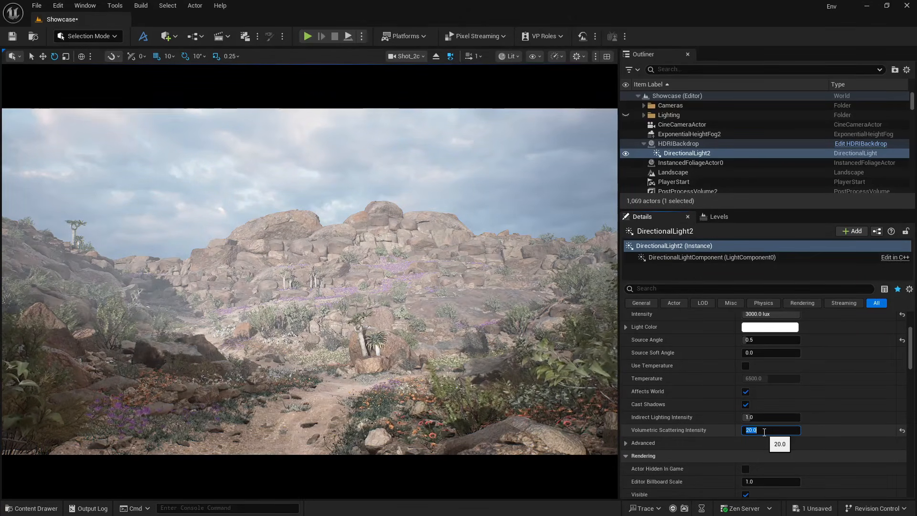
pyautogui.write('3')
pyautogui.press('Return')
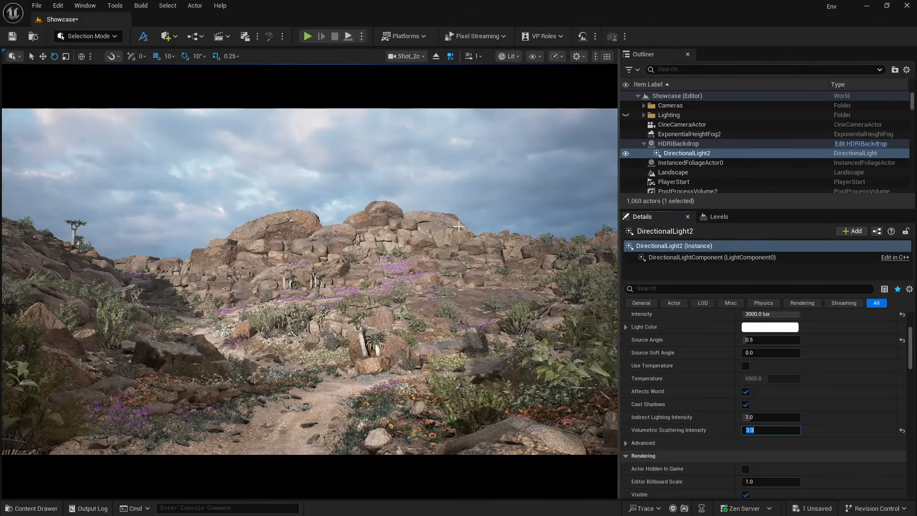
# Step: Inspect the HDRIBackdrop's projection center in a split viewport layout and show the Shot_2c view full screen
pyautogui.click(678, 143)
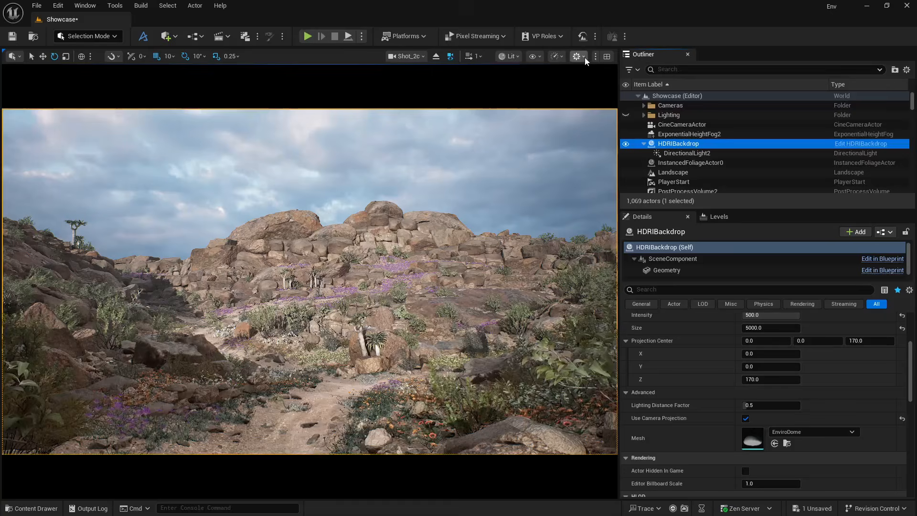
pyautogui.click(606, 57)
pyautogui.moveTo(175, 393); pyautogui.dragTo(209, 449, button='right')
pyautogui.moveTo(209, 450); pyautogui.dragTo(206, 364)
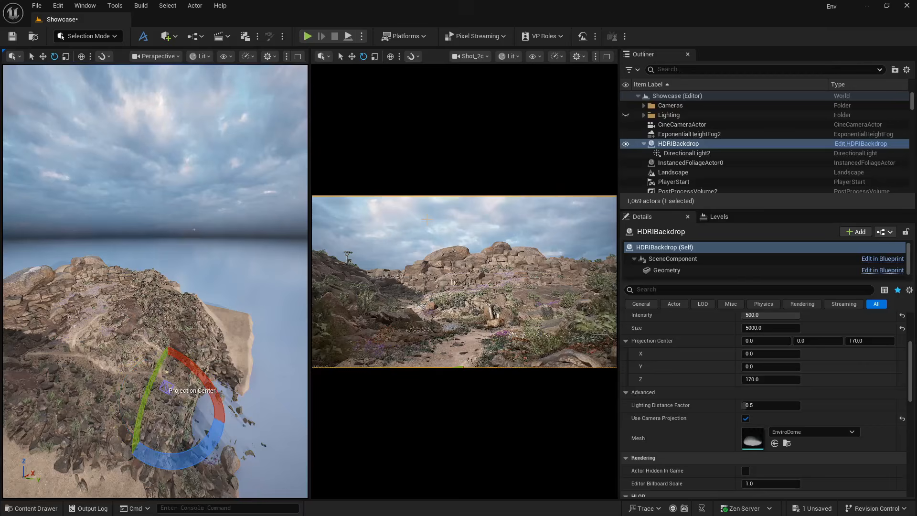
pyautogui.press('F11')
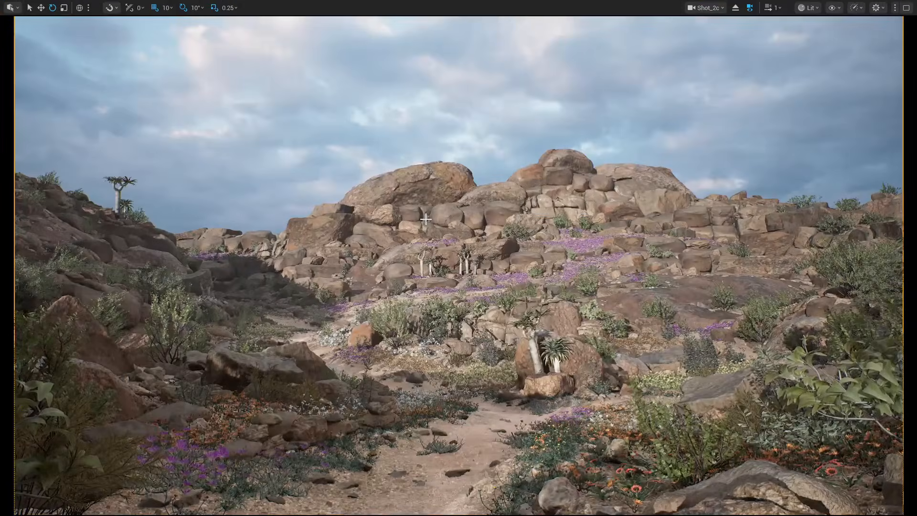